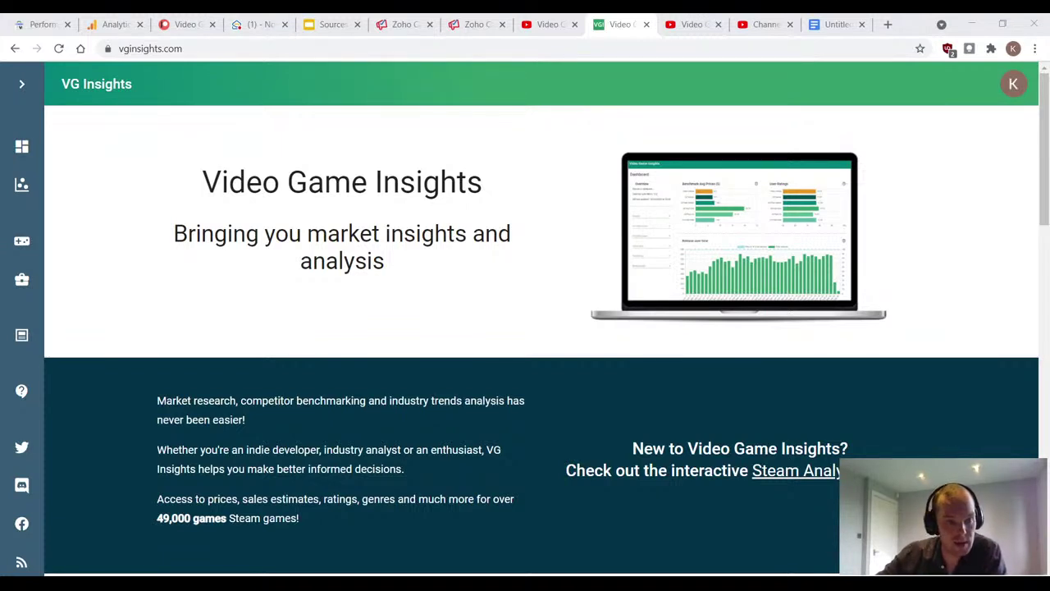
Step: Open the Steam Analytics page and check the number of games in the database in the overview
{"action": "left_click", "coordinate": [22, 85]}
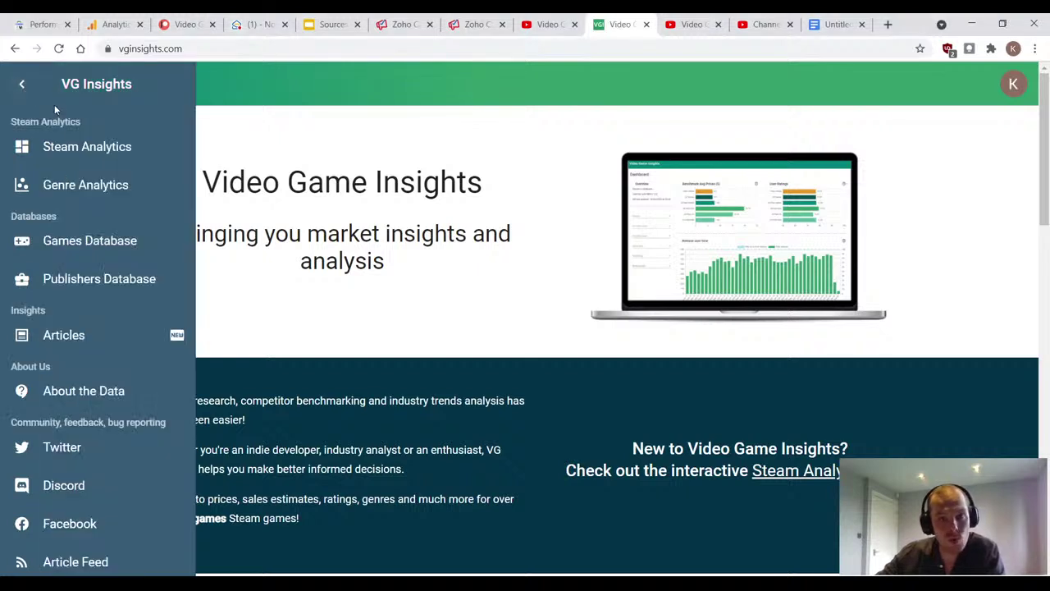
{"action": "left_click", "coordinate": [74, 155]}
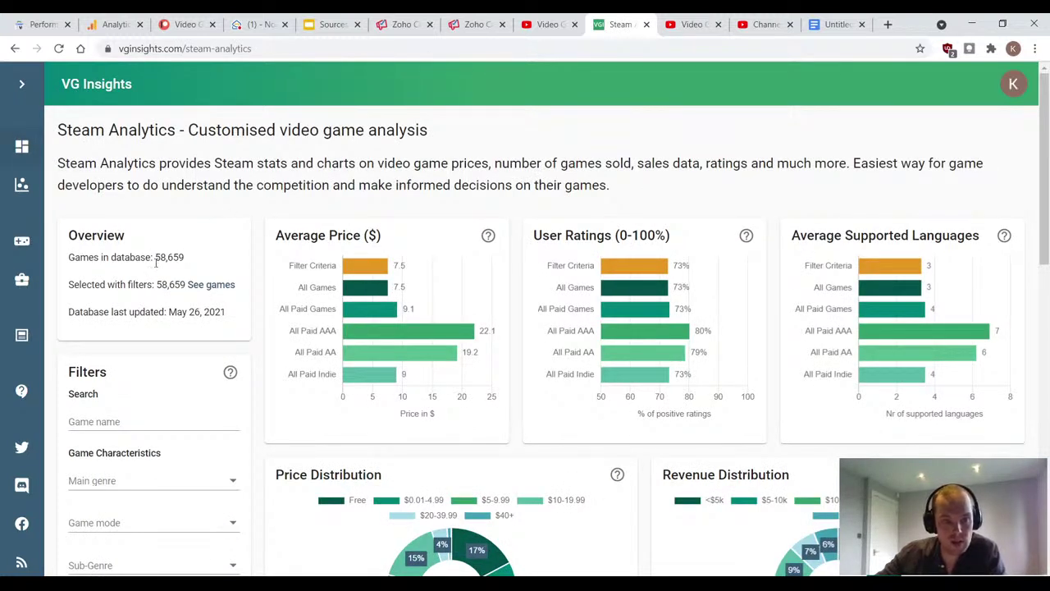
{"action": "left_click_drag", "start_coordinate": [150, 258], "coordinate": [209, 263]}
{"action": "left_click", "coordinate": [208, 262]}
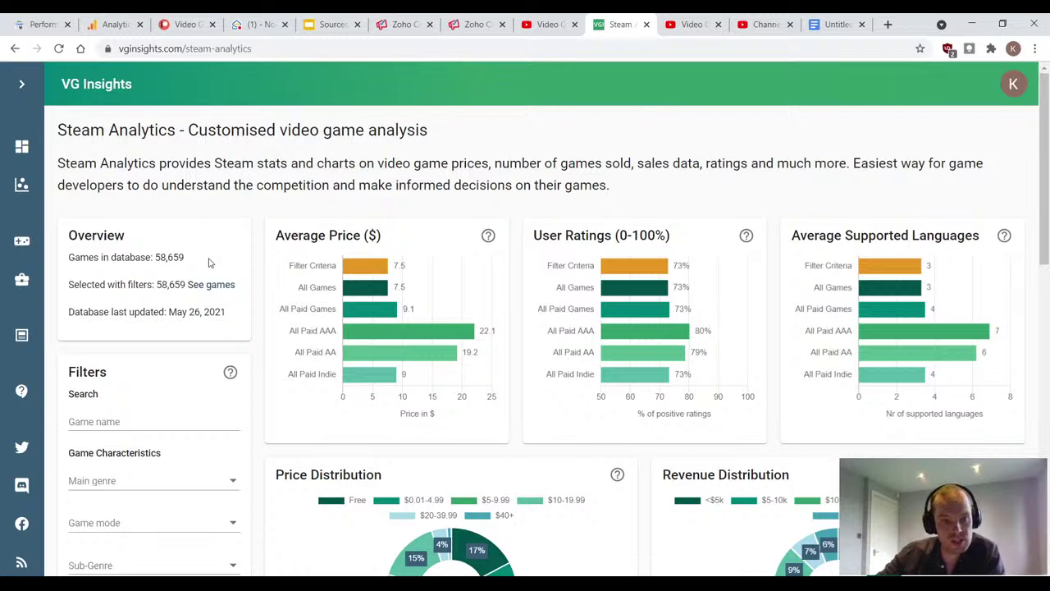
Step: Review the available Steam Analytics filters, from game characteristics to business model, including the Theme options
{"action": "scroll", "coordinate": [189, 250], "scroll_direction": "down", "scroll_amount": 3}
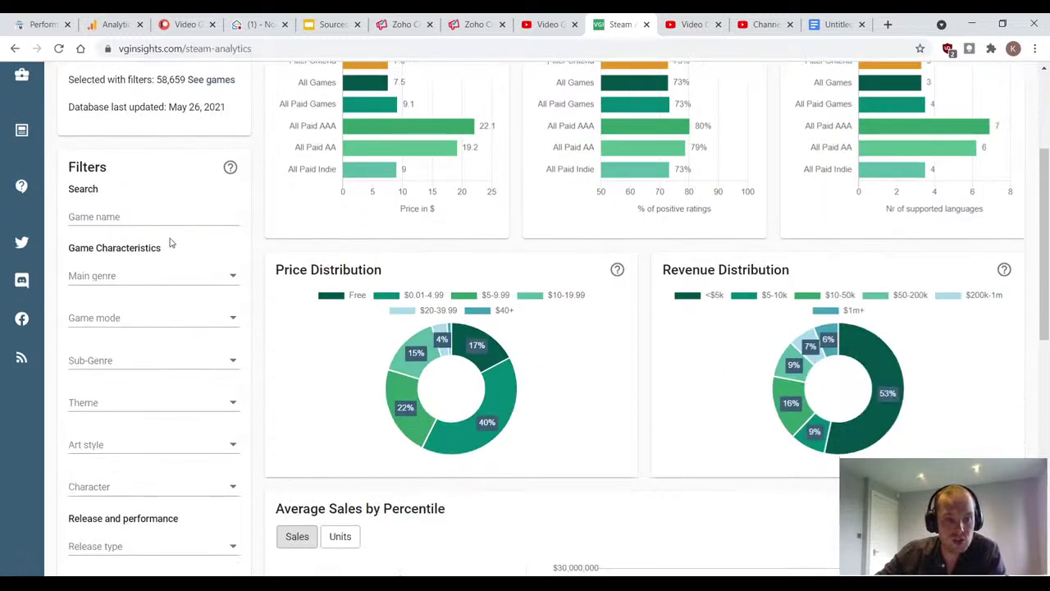
{"action": "scroll", "coordinate": [140, 292], "scroll_direction": "down", "scroll_amount": 5}
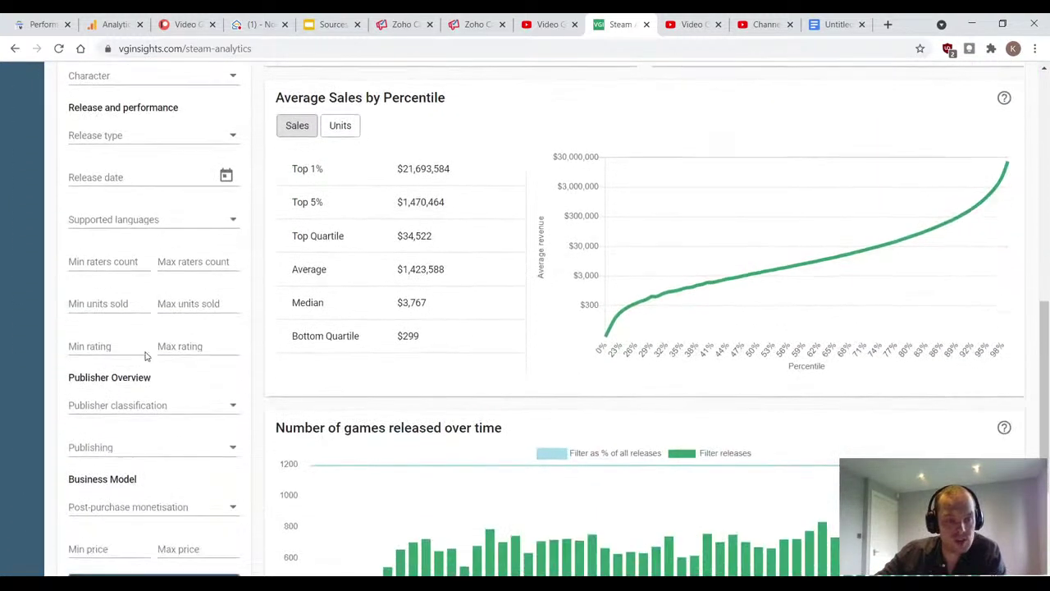
{"action": "scroll", "coordinate": [145, 354], "scroll_direction": "down", "scroll_amount": 2}
{"action": "scroll", "coordinate": [145, 354], "scroll_direction": "up", "scroll_amount": 10}
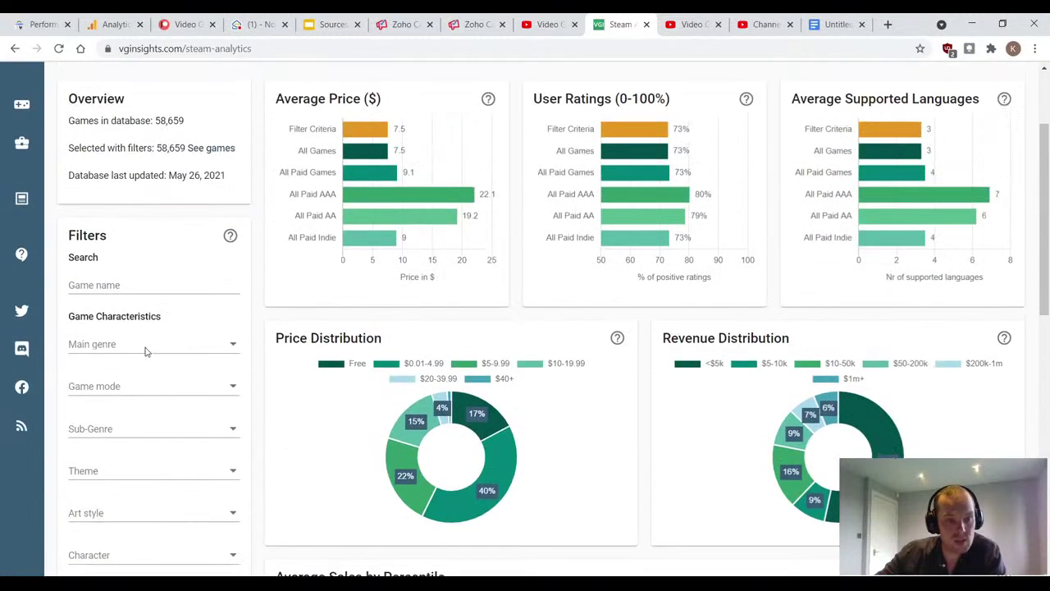
{"action": "scroll", "coordinate": [116, 435], "scroll_direction": "down", "scroll_amount": 1}
{"action": "left_click", "coordinate": [117, 406]}
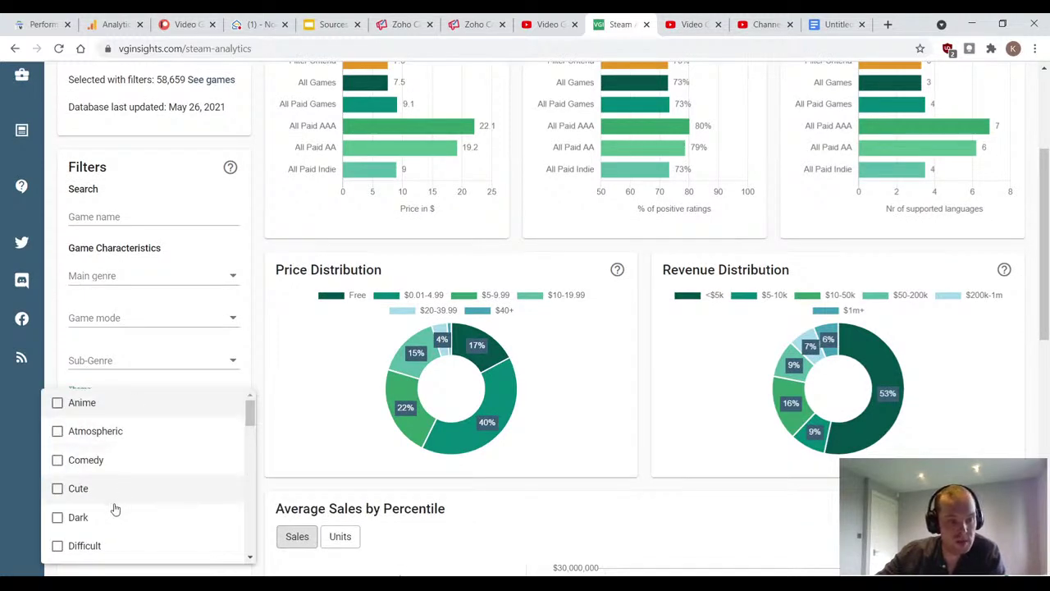
{"action": "left_click", "coordinate": [259, 287]}
{"action": "scroll", "coordinate": [255, 287], "scroll_direction": "down", "scroll_amount": 4}
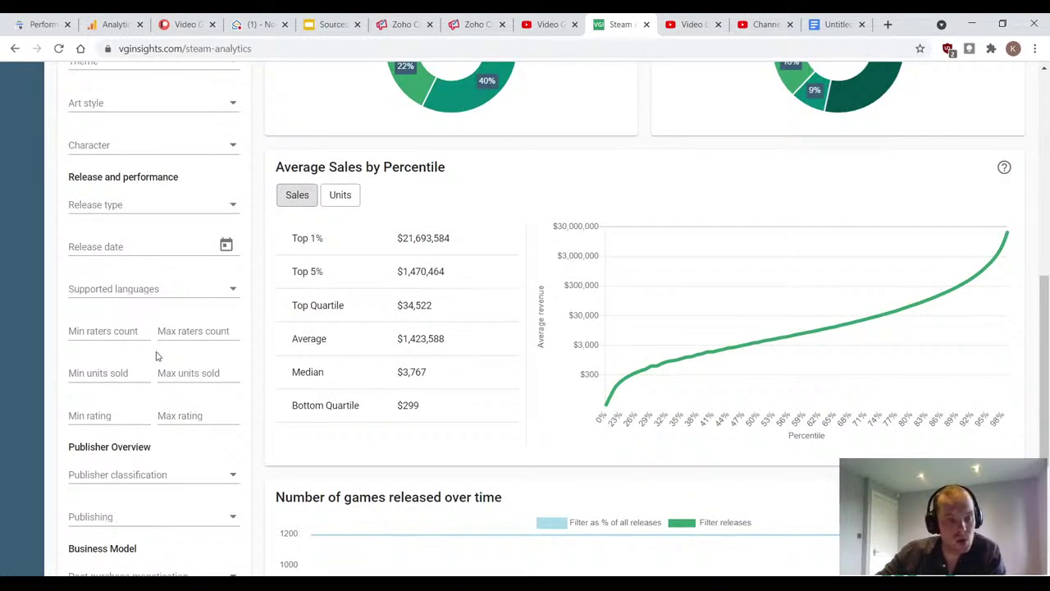
{"action": "scroll", "coordinate": [156, 353], "scroll_direction": "down", "scroll_amount": 1}
Step: Examine the average price, user ratings, price distribution and revenue distribution charts for all games
{"action": "scroll", "coordinate": [160, 348], "scroll_direction": "up", "scroll_amount": 6}
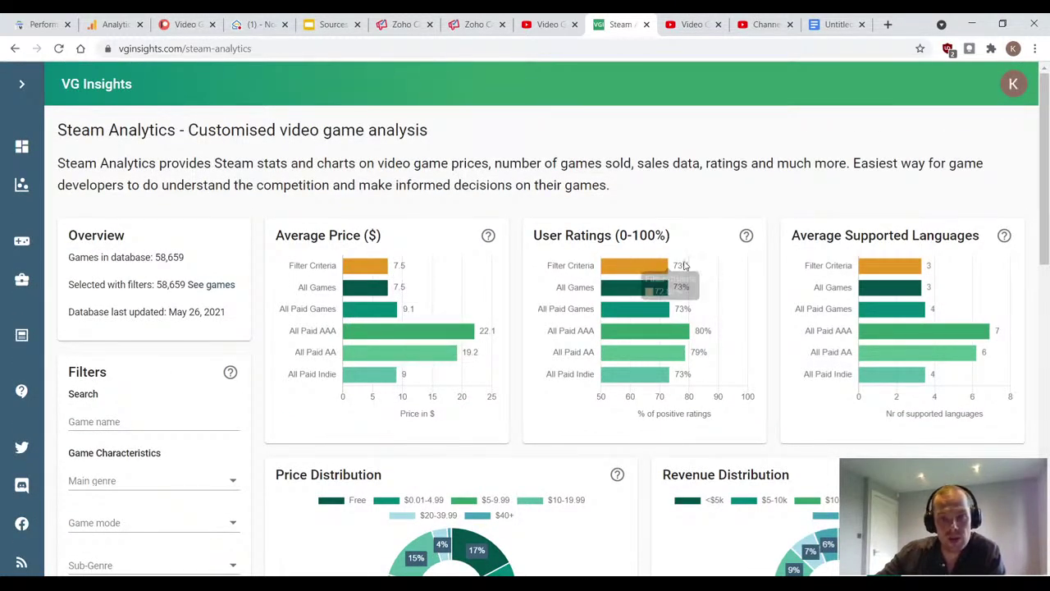
{"action": "scroll", "coordinate": [691, 265], "scroll_direction": "down", "scroll_amount": 3}
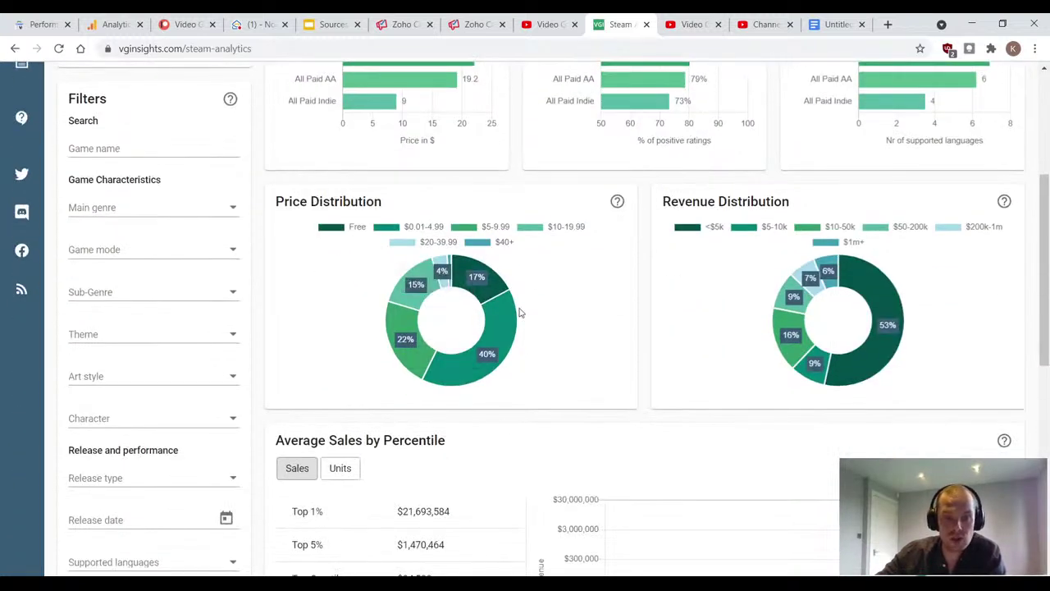
{"action": "scroll", "coordinate": [553, 311], "scroll_direction": "up", "scroll_amount": 2}
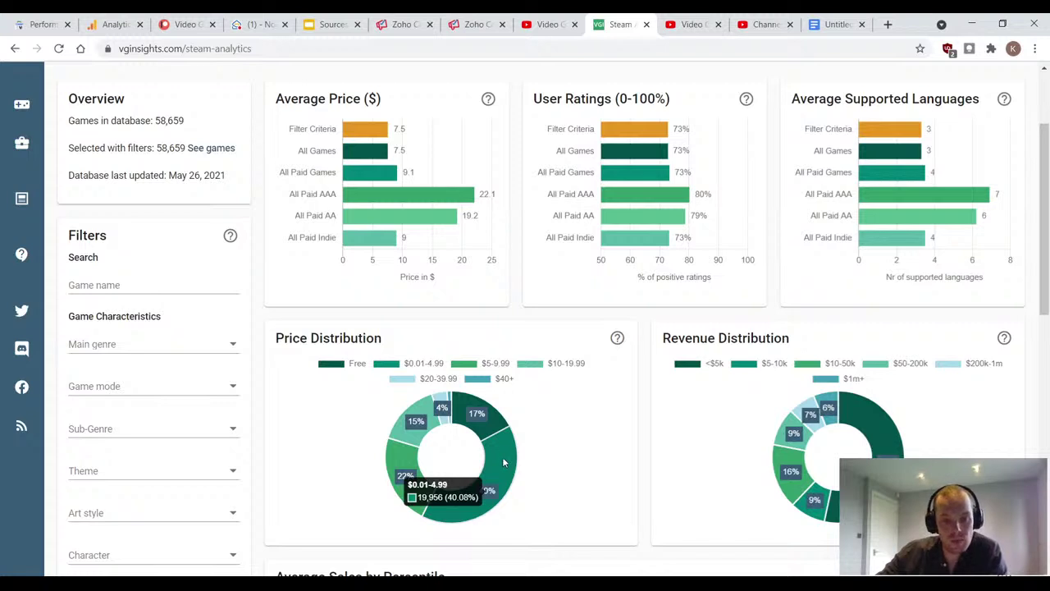
{"action": "scroll", "coordinate": [620, 451], "scroll_direction": "down", "scroll_amount": 1}
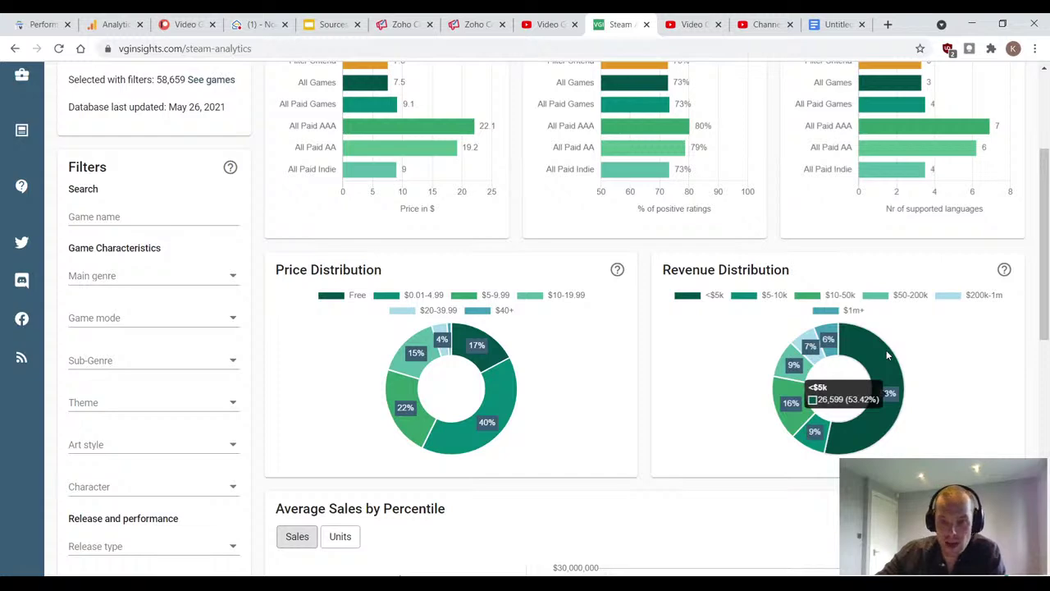
Step: Compare the percentile figures by units and by sales, checking the median and top 1% sales, and inspect the game releases over time
{"action": "scroll", "coordinate": [886, 350], "scroll_direction": "down", "scroll_amount": 4}
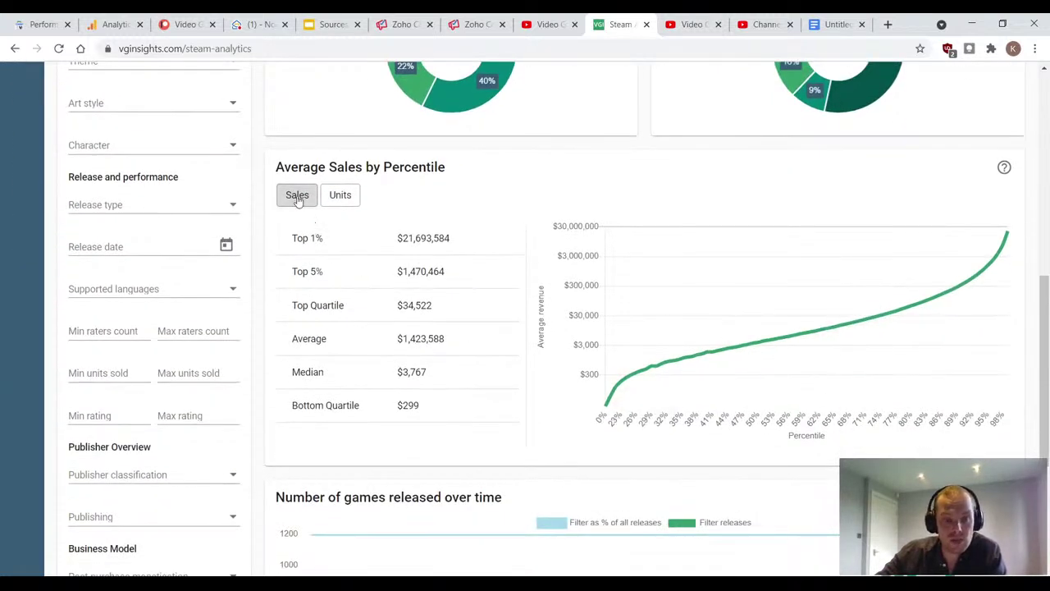
{"action": "left_click", "coordinate": [353, 197]}
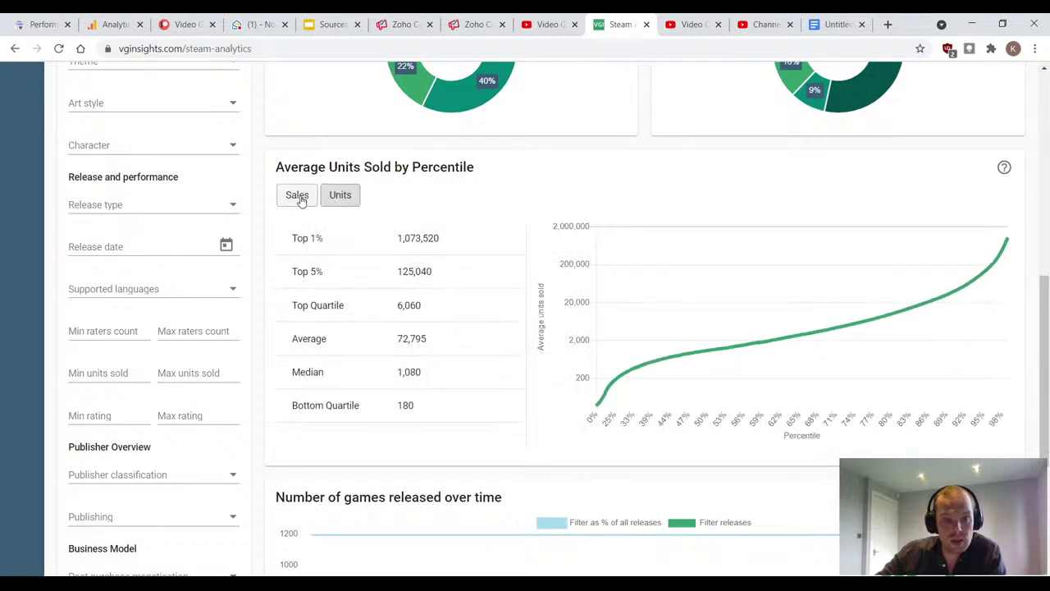
{"action": "left_click", "coordinate": [299, 198]}
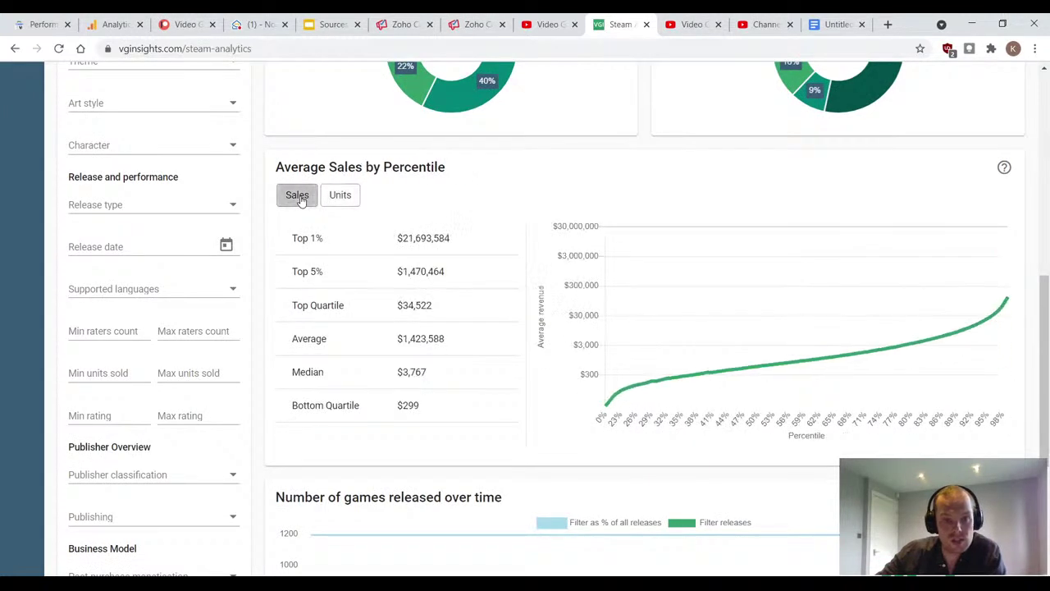
{"action": "double_click", "coordinate": [412, 373]}
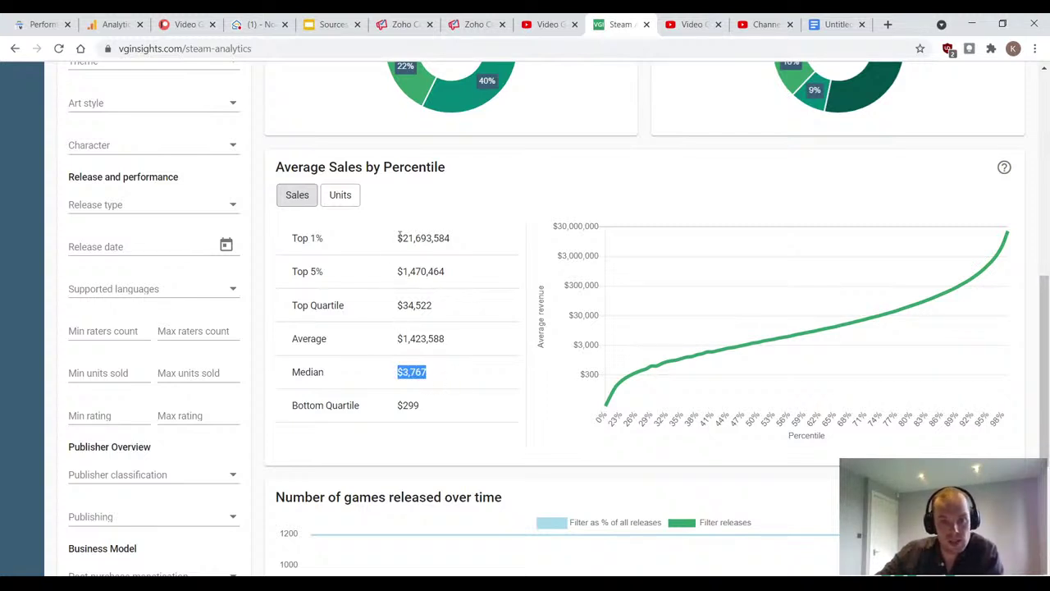
{"action": "left_click_drag", "start_coordinate": [398, 245], "coordinate": [472, 240]}
{"action": "scroll", "coordinate": [467, 347], "scroll_direction": "down", "scroll_amount": 1}
{"action": "left_click", "coordinate": [481, 270]}
{"action": "scroll", "coordinate": [450, 322], "scroll_direction": "down", "scroll_amount": 2}
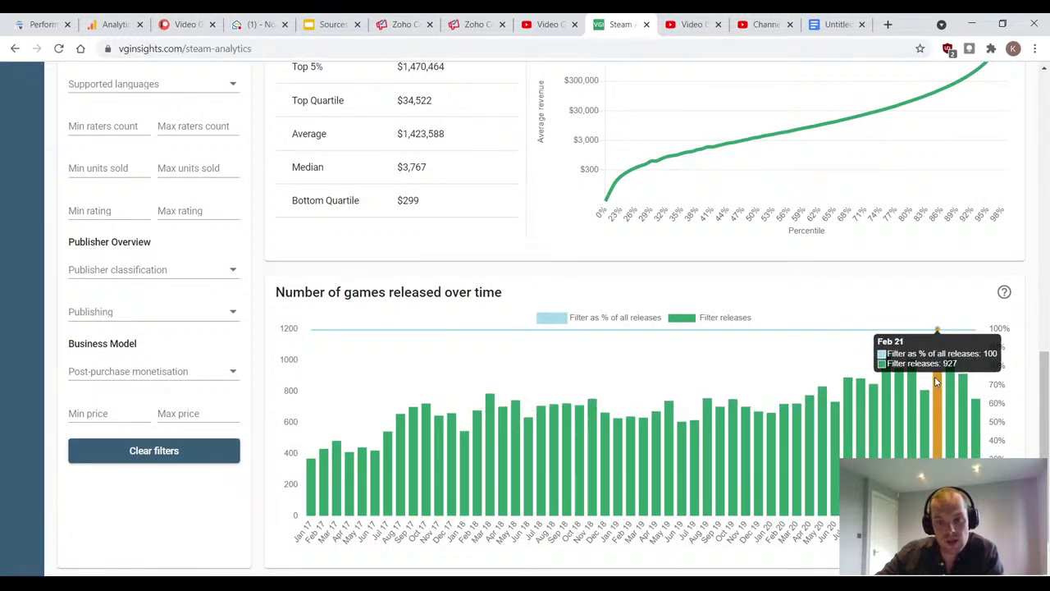
{"action": "scroll", "coordinate": [629, 373], "scroll_direction": "up", "scroll_amount": 8}
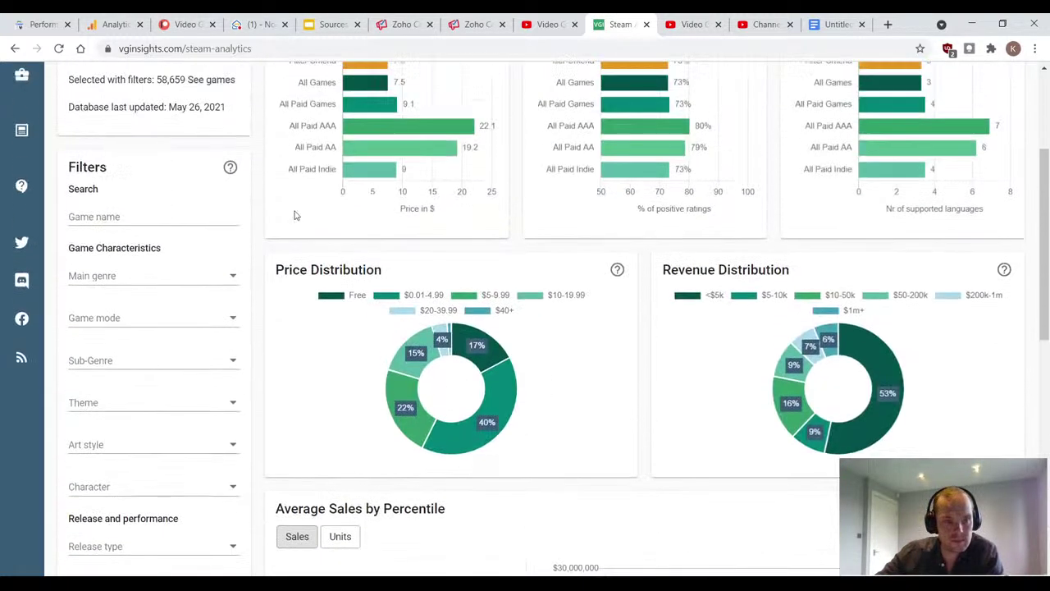
Step: Open Genre Analytics and show the Steam genre supply-demand chart by sub-genres
{"action": "mouse_move", "coordinate": [29, 156]}
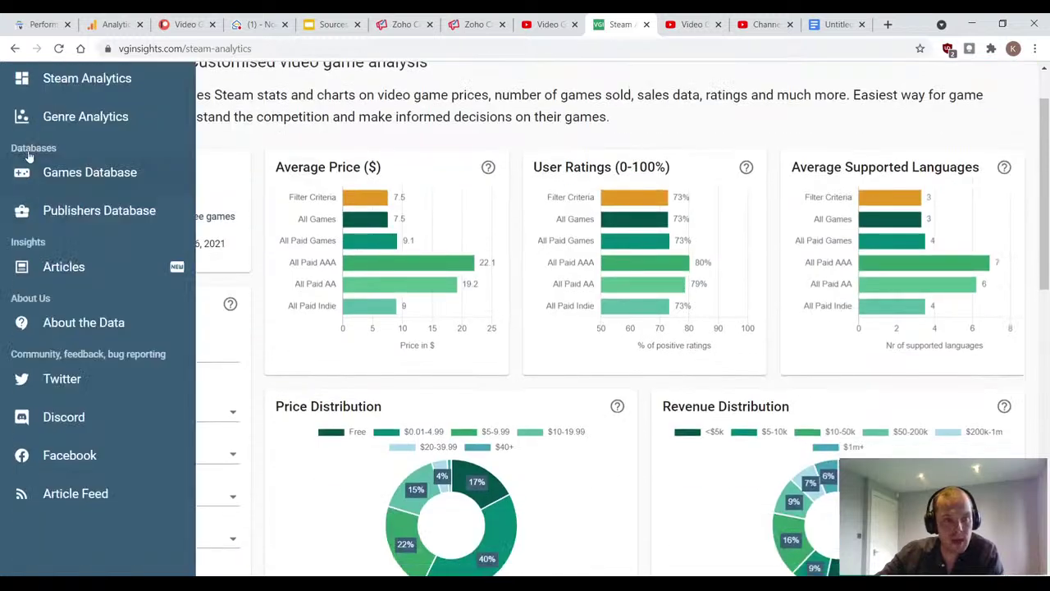
{"action": "left_click", "coordinate": [99, 124]}
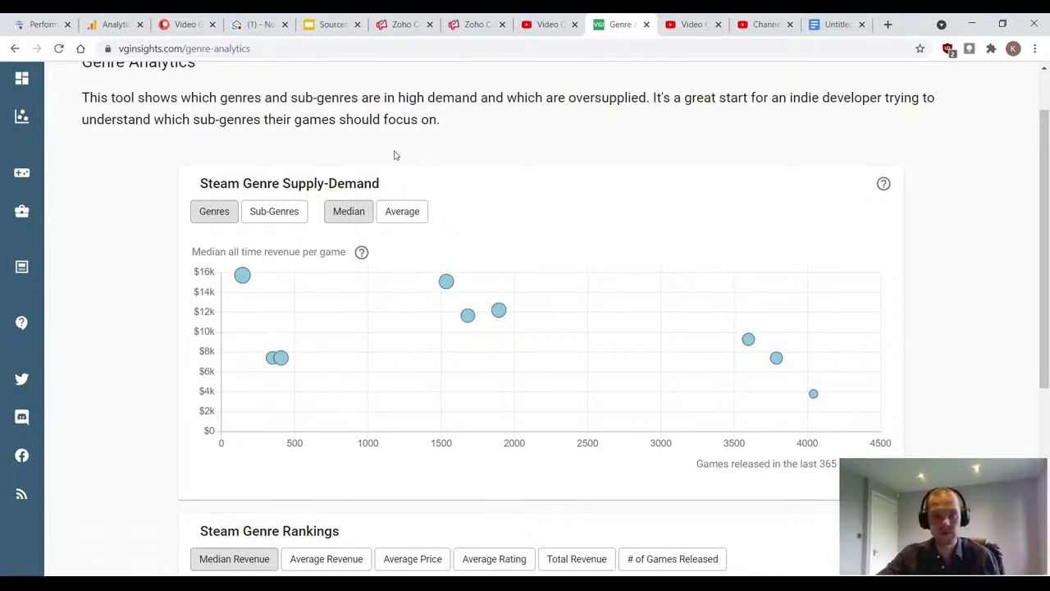
{"action": "scroll", "coordinate": [273, 177], "scroll_direction": "down", "scroll_amount": 1}
{"action": "scroll", "coordinate": [273, 177], "scroll_direction": "up", "scroll_amount": 1}
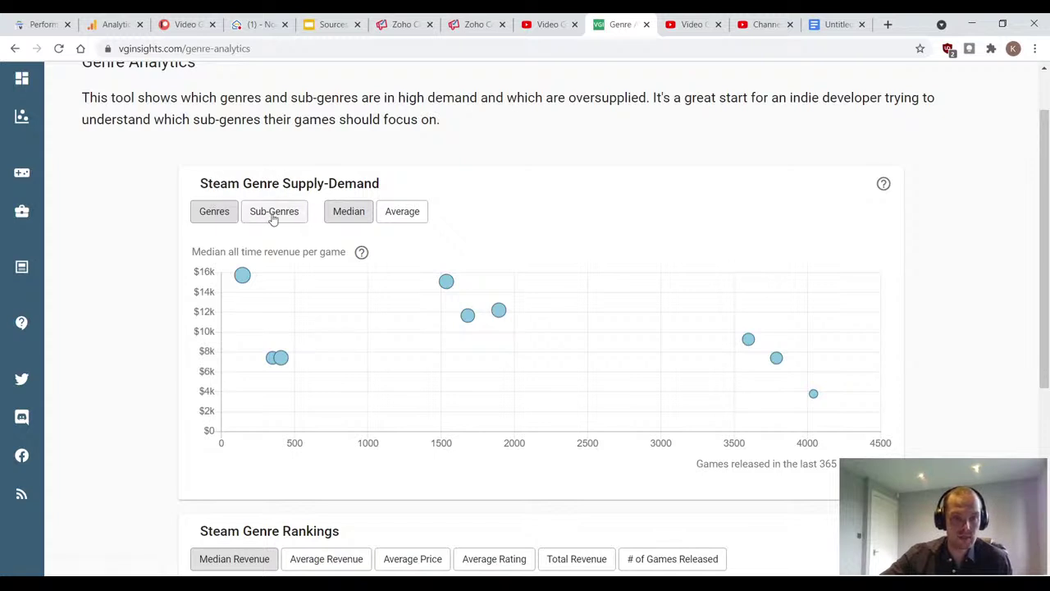
{"action": "left_click", "coordinate": [273, 212]}
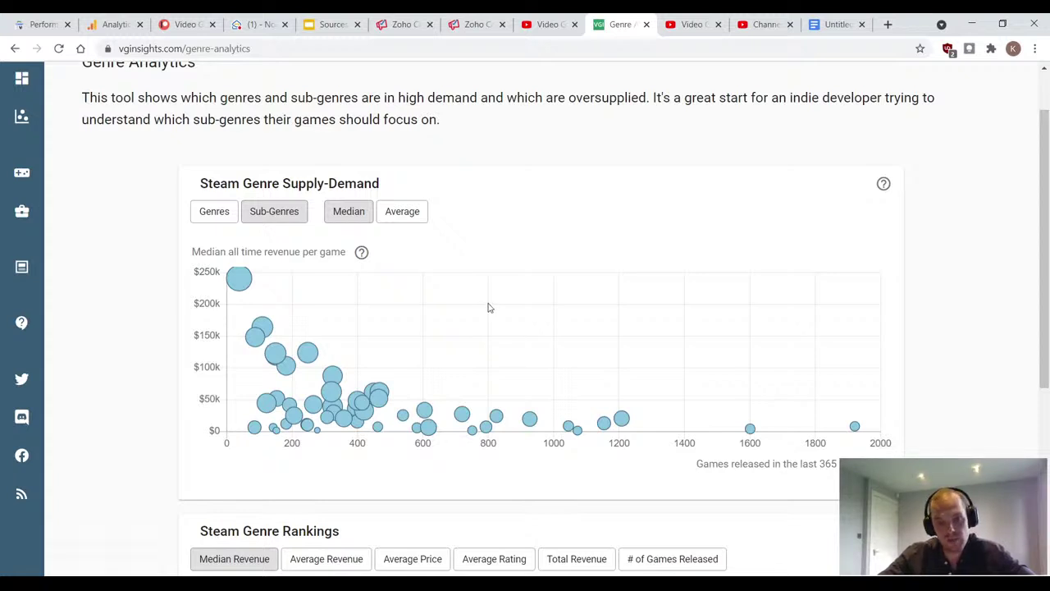
Step: Rank the Steam genres by sub-genre and compare them by average revenue, average price, average rating and total revenue
{"action": "scroll", "coordinate": [488, 308], "scroll_direction": "down", "scroll_amount": 4}
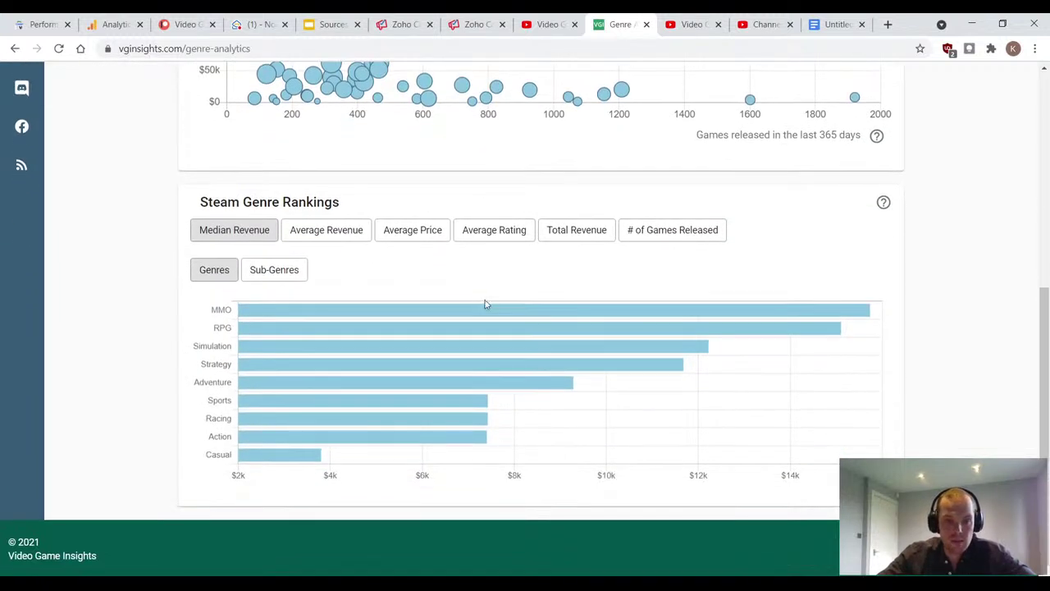
{"action": "left_click", "coordinate": [282, 272]}
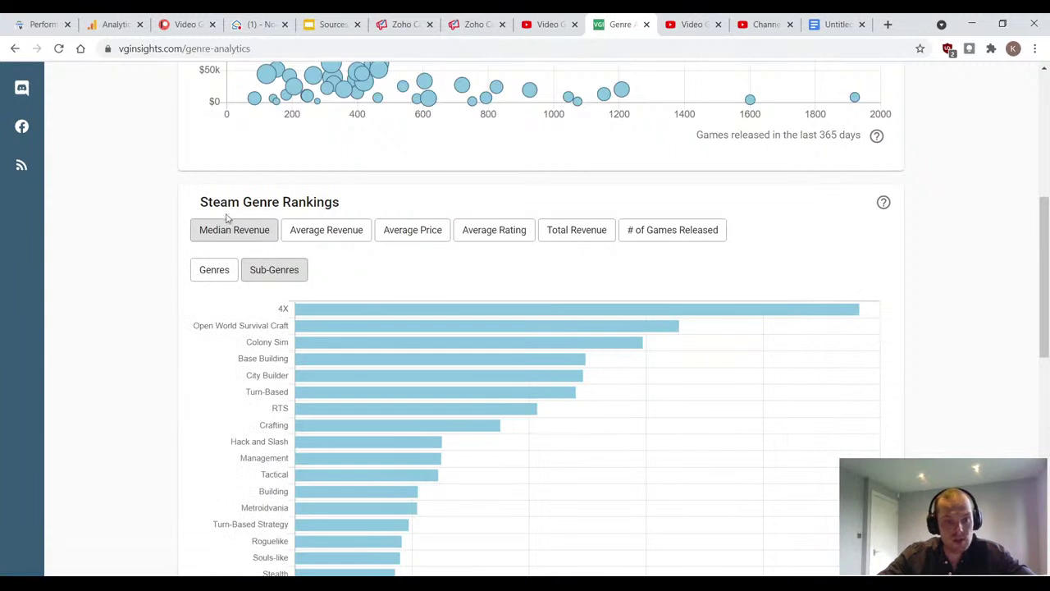
{"action": "left_click", "coordinate": [324, 231]}
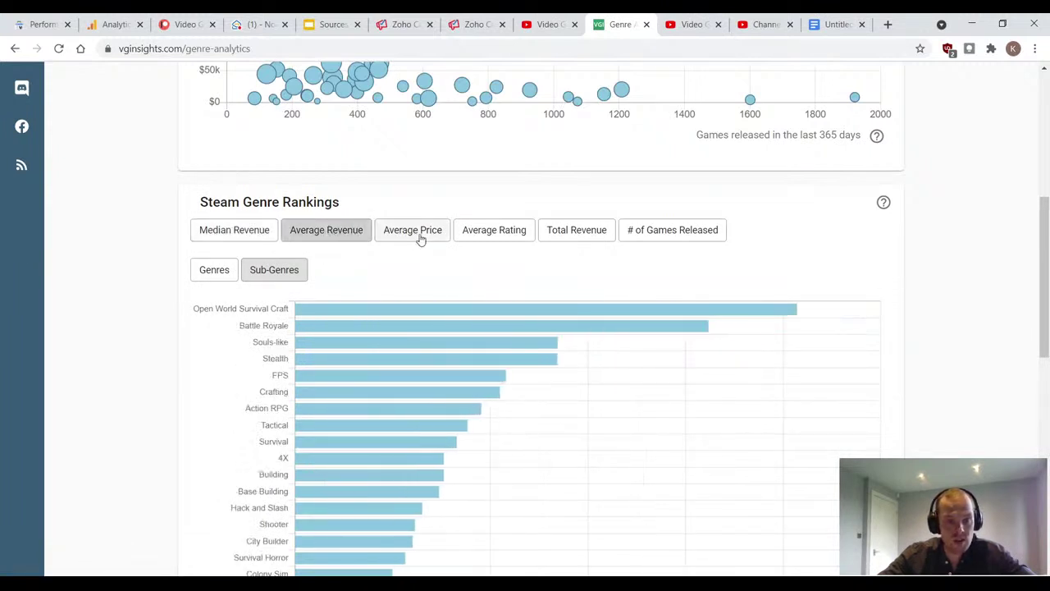
{"action": "left_click", "coordinate": [424, 238]}
{"action": "left_click", "coordinate": [520, 238]}
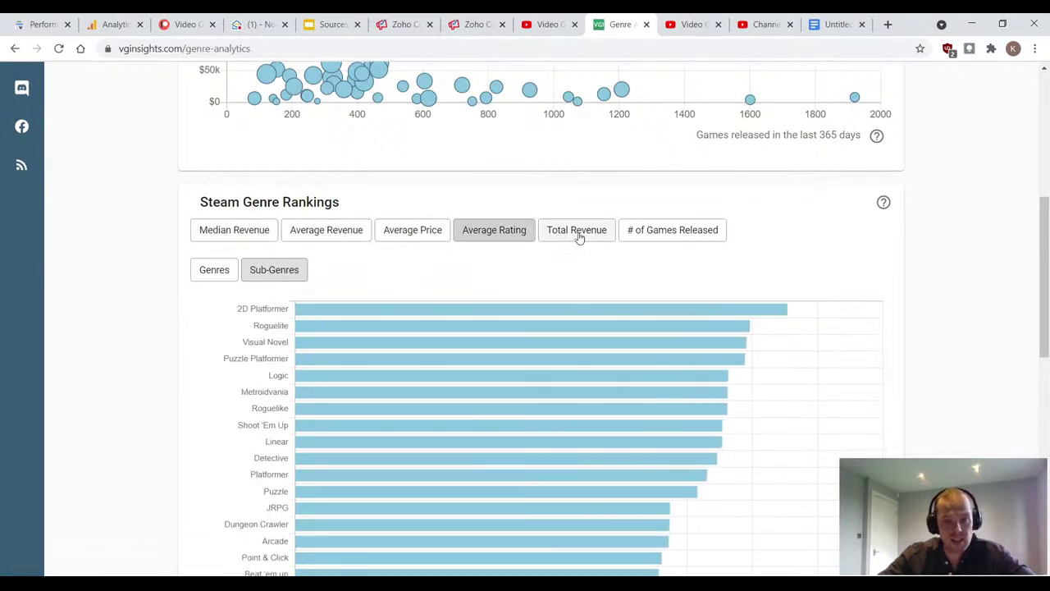
{"action": "left_click", "coordinate": [579, 237]}
{"action": "scroll", "coordinate": [616, 265], "scroll_direction": "up", "scroll_amount": 5}
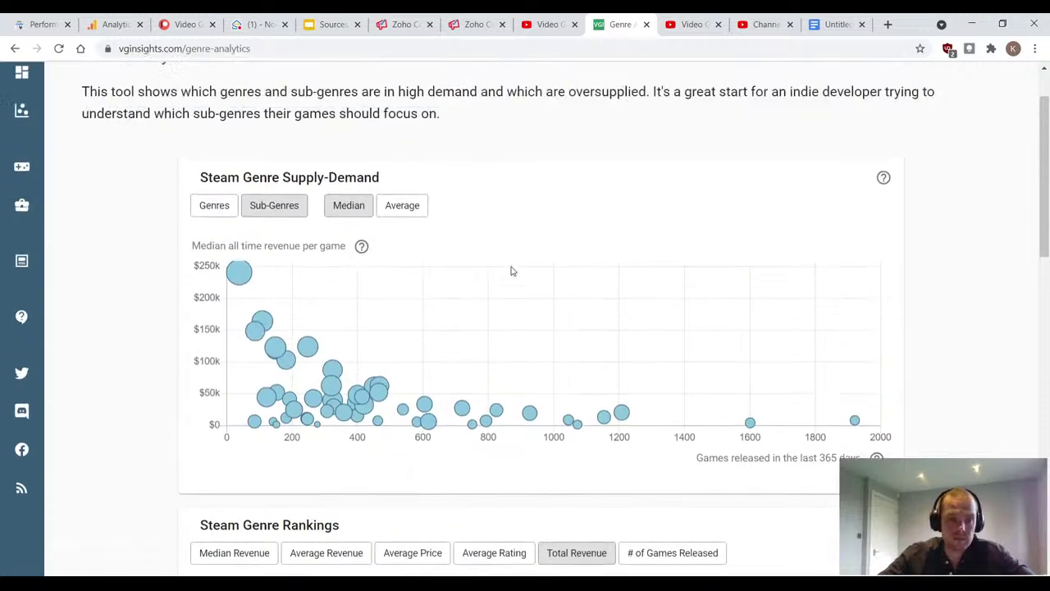
Step: Open the Games Database and look over its game table and filters
{"action": "mouse_move", "coordinate": [12, 182]}
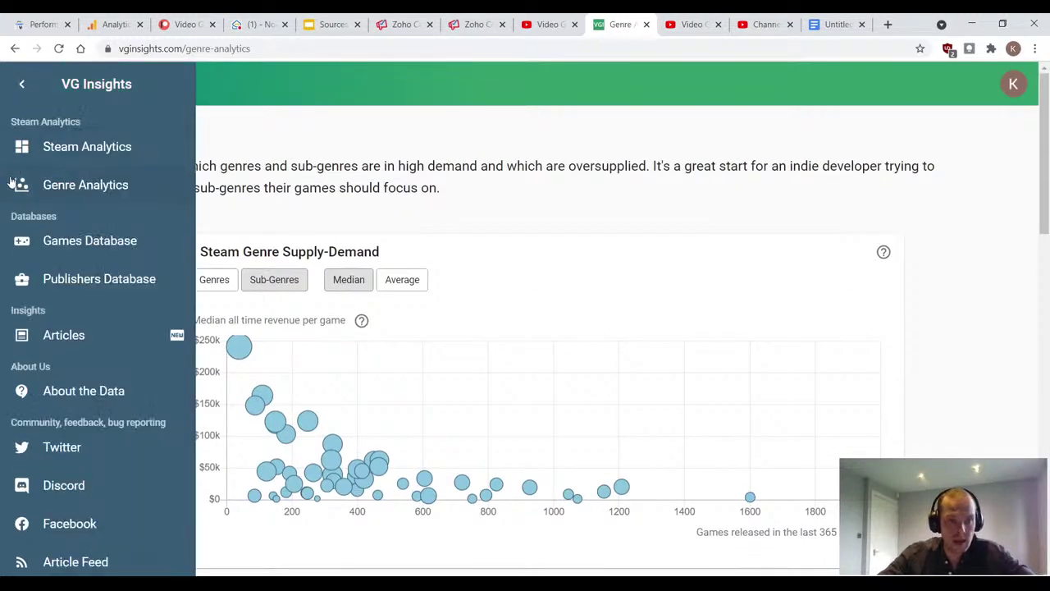
{"action": "left_click", "coordinate": [100, 246]}
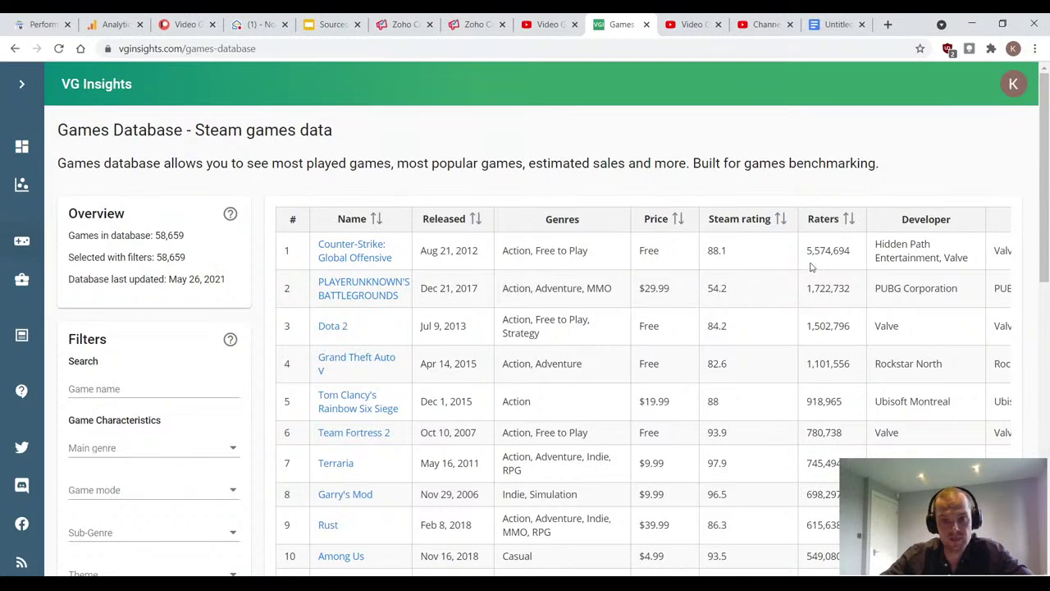
{"action": "scroll", "coordinate": [146, 328], "scroll_direction": "down", "scroll_amount": 2}
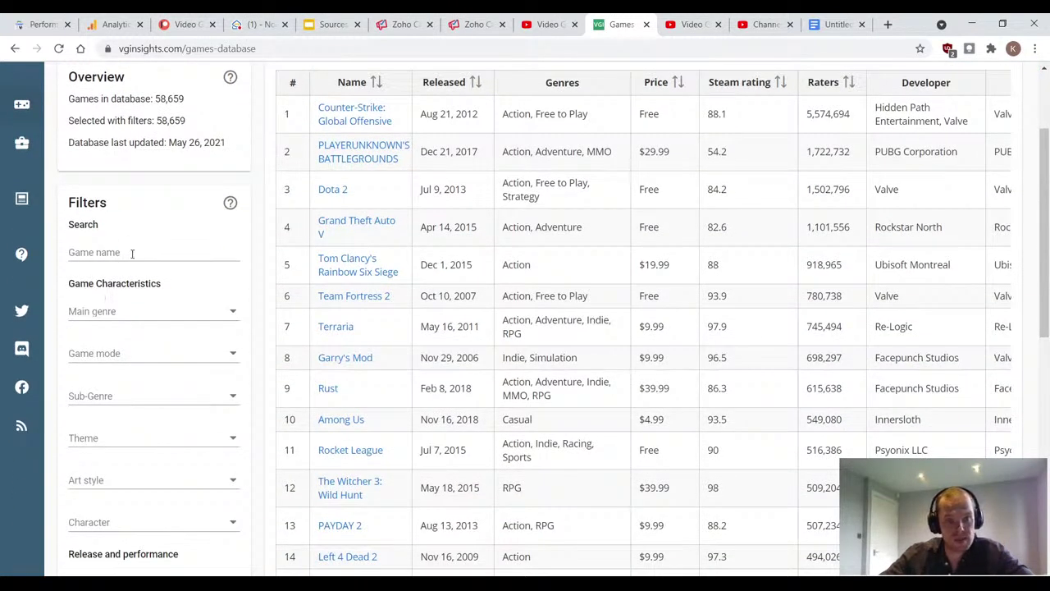
{"action": "scroll", "coordinate": [131, 255], "scroll_direction": "up", "scroll_amount": 2}
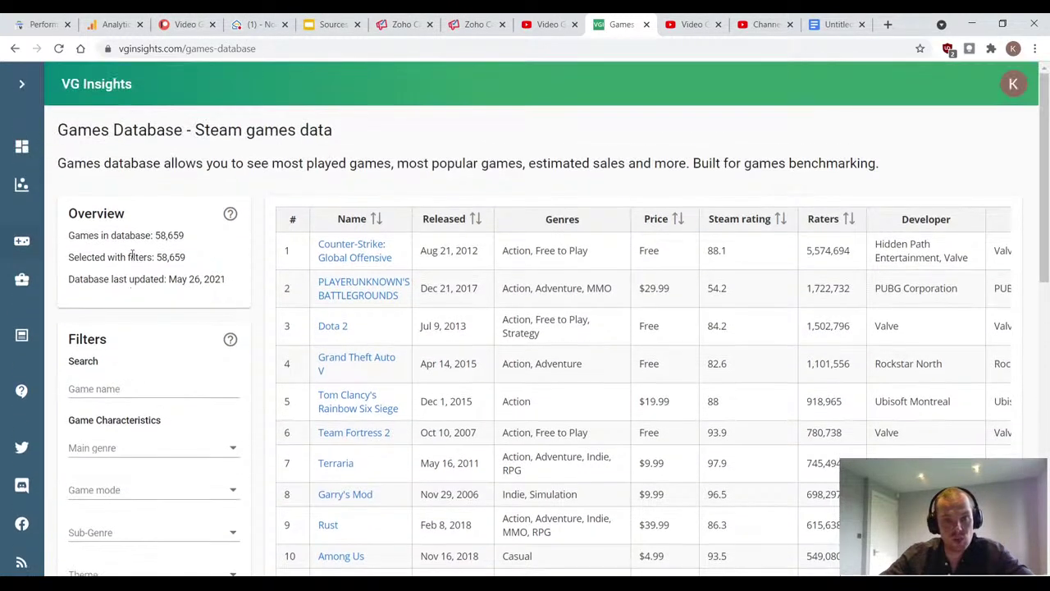
Step: View the Steam stats page for Grand Theft Auto V and return to the games list
{"action": "left_click", "coordinate": [365, 363]}
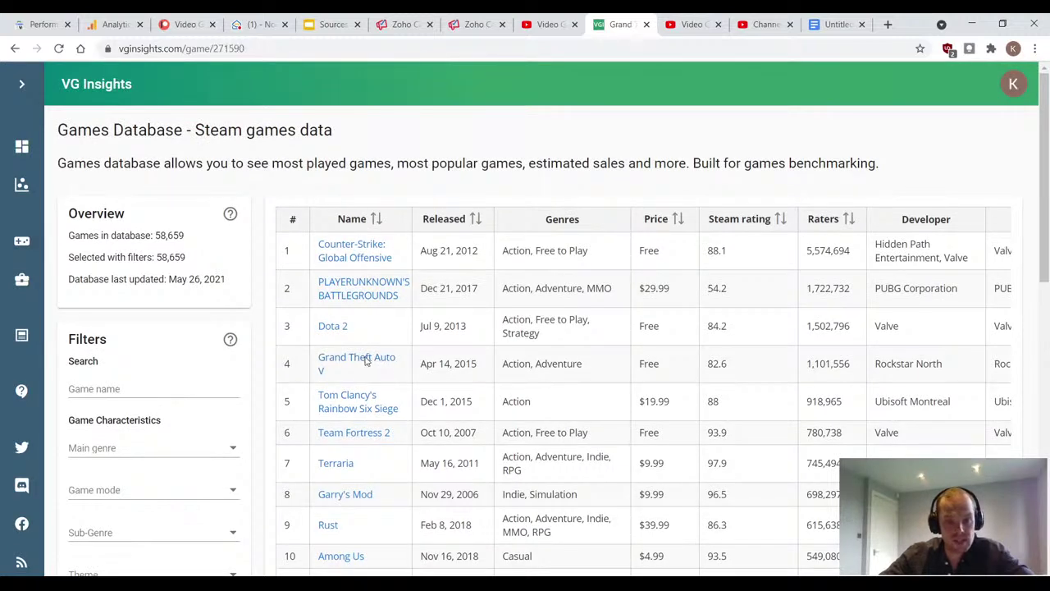
{"action": "scroll", "coordinate": [394, 365], "scroll_direction": "down", "scroll_amount": 2}
{"action": "scroll", "coordinate": [394, 365], "scroll_direction": "up", "scroll_amount": 1}
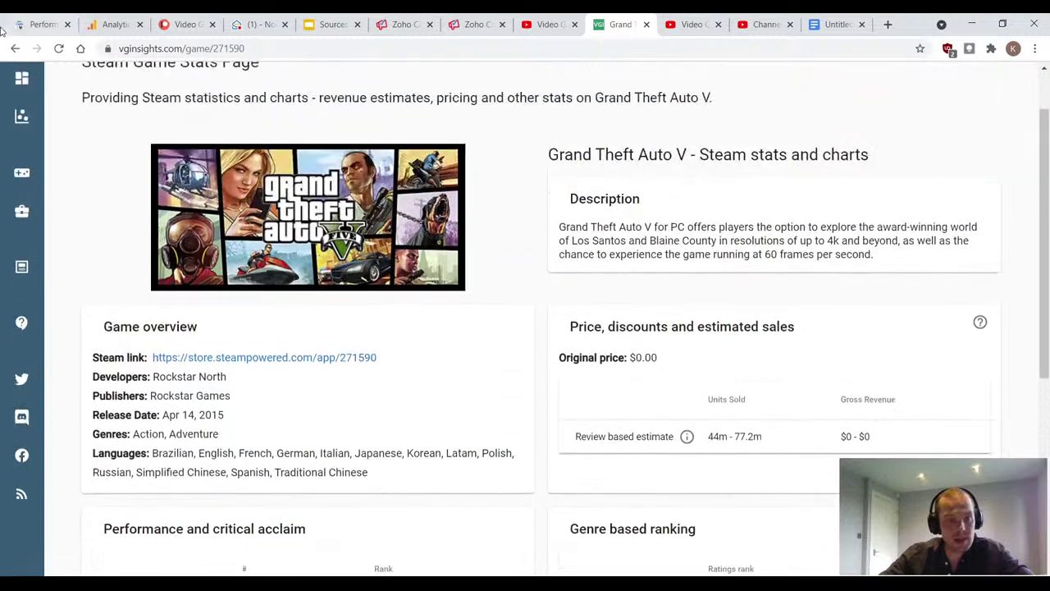
{"action": "left_click", "coordinate": [14, 49]}
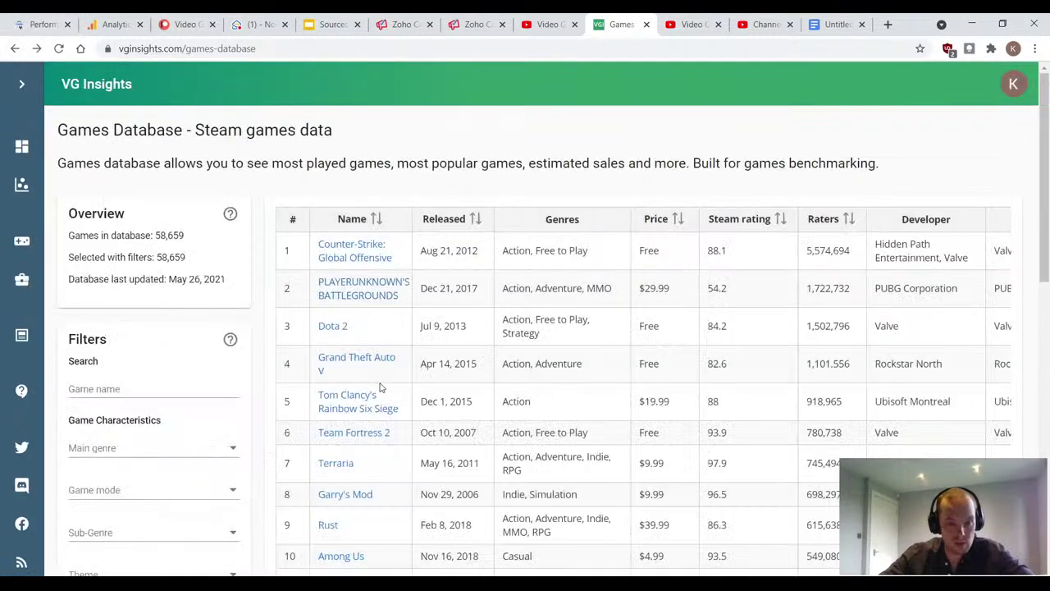
{"action": "scroll", "coordinate": [586, 356], "scroll_direction": "down", "scroll_amount": 1}
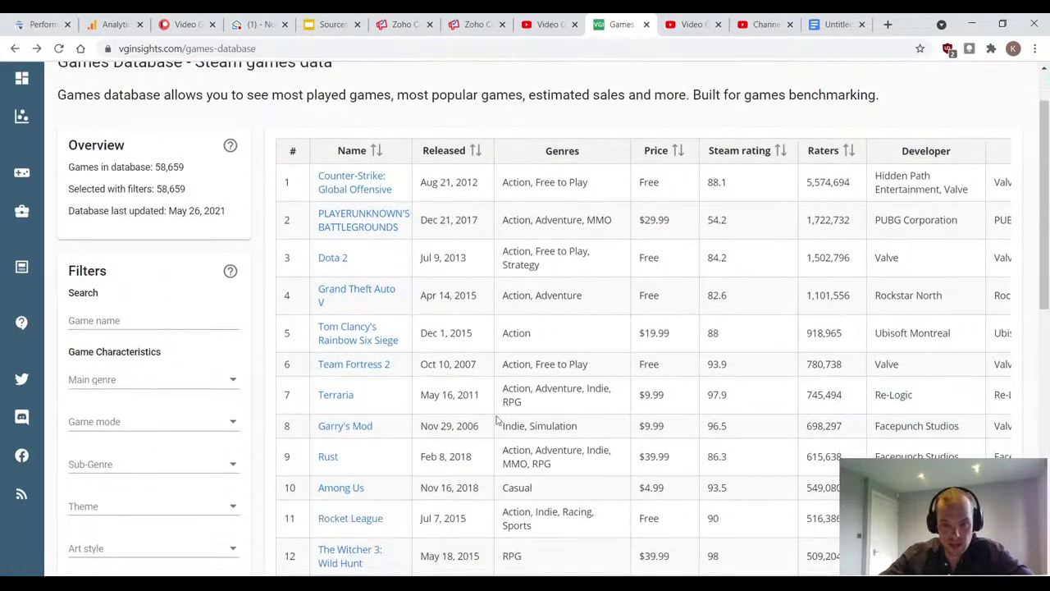
Step: Open Terraria's Steam stats page and review its genres, original price, and estimated units sold and revenue
{"action": "left_click", "coordinate": [336, 400]}
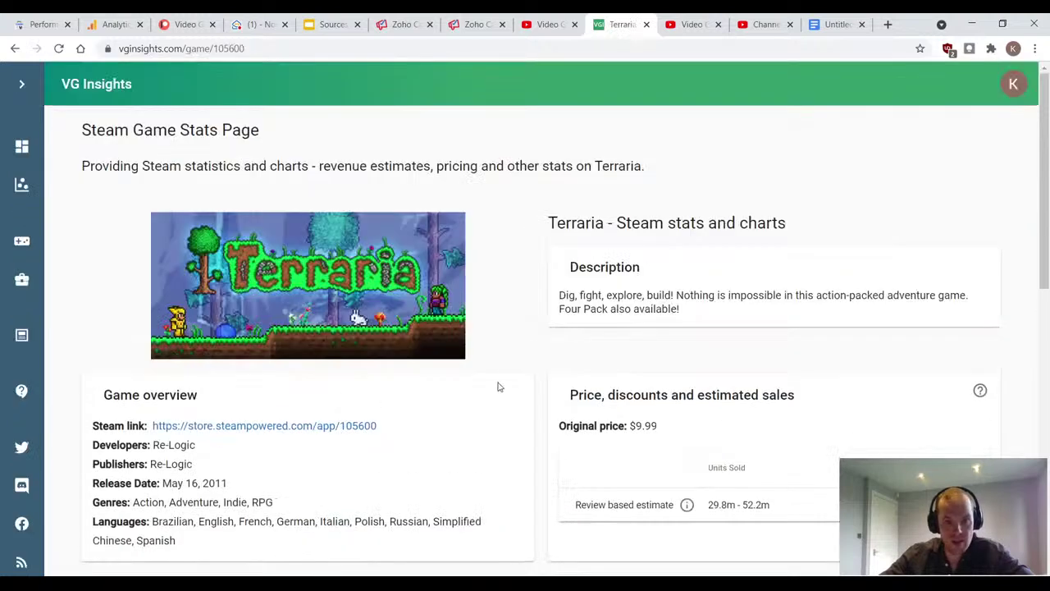
{"action": "scroll", "coordinate": [504, 352], "scroll_direction": "down", "scroll_amount": 1}
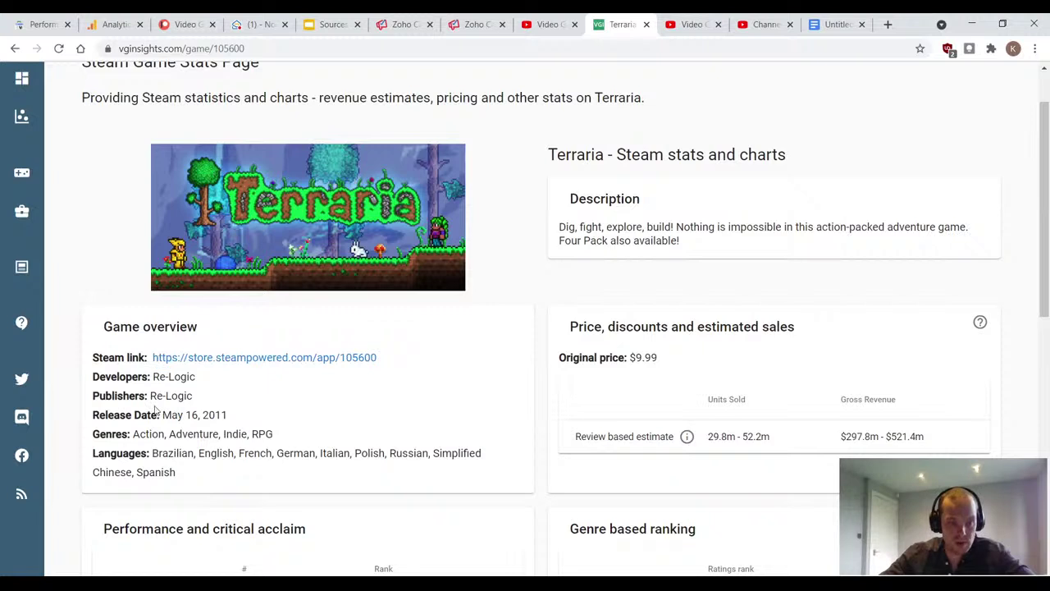
{"action": "left_click_drag", "start_coordinate": [133, 433], "coordinate": [266, 433]}
{"action": "left_click", "coordinate": [184, 457]}
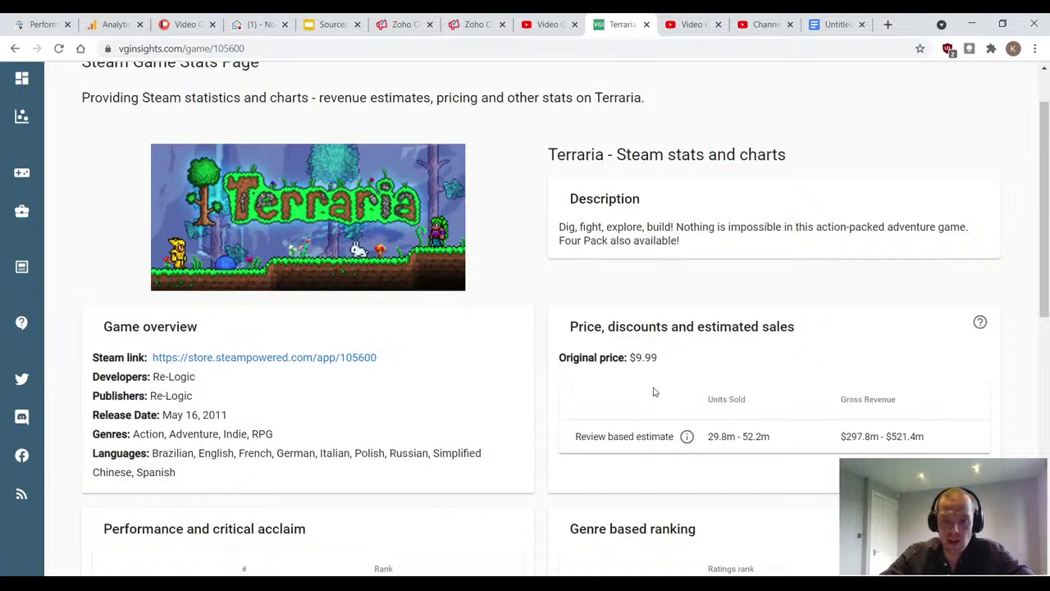
{"action": "left_click_drag", "start_coordinate": [637, 356], "coordinate": [668, 357]}
{"action": "left_click", "coordinate": [688, 367]}
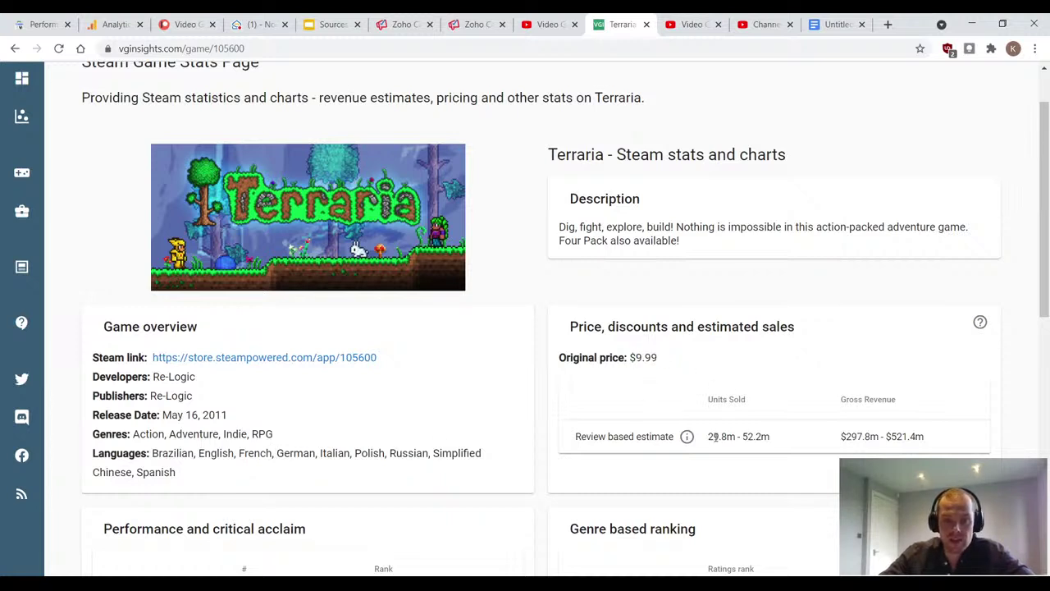
{"action": "left_click_drag", "start_coordinate": [714, 437], "coordinate": [790, 441]}
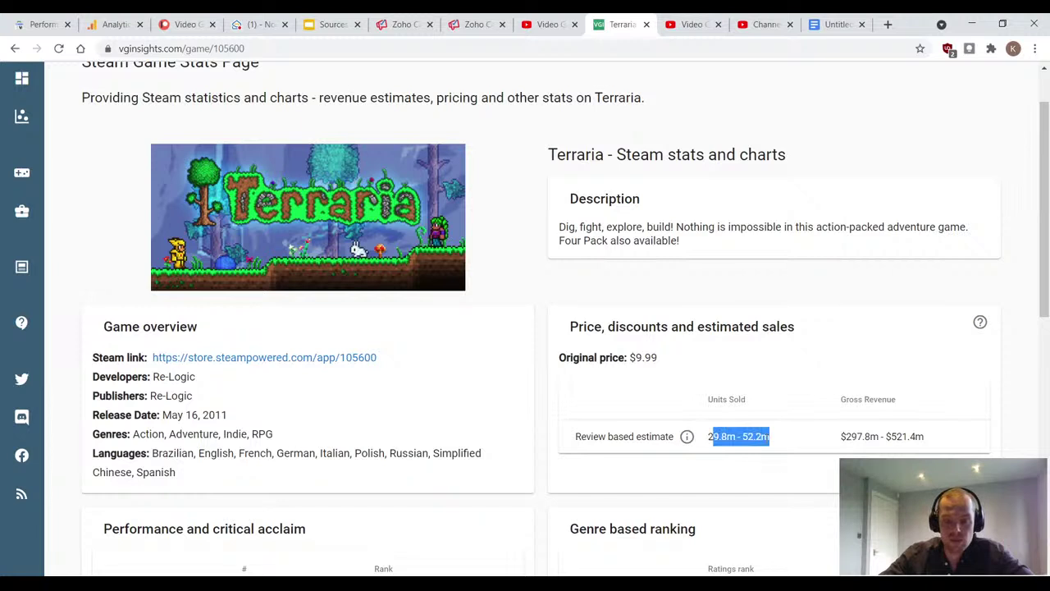
{"action": "left_click", "coordinate": [772, 443]}
{"action": "mouse_move", "coordinate": [688, 445]}
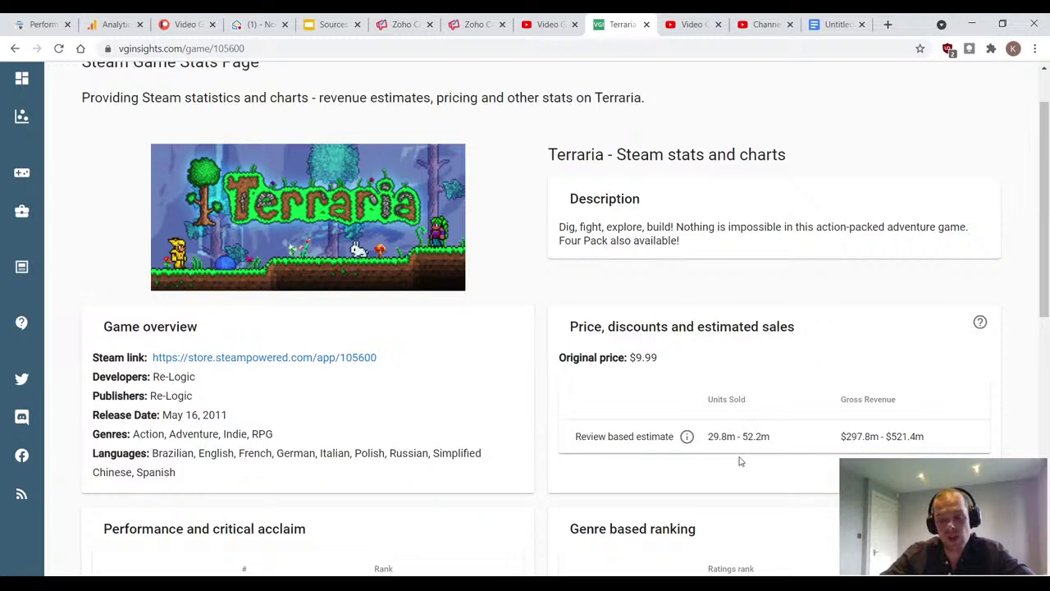
Step: Review Terraria's performance and critical acclaim figures and its genre and sub-genre based rankings
{"action": "scroll", "coordinate": [726, 477], "scroll_direction": "down", "scroll_amount": 1}
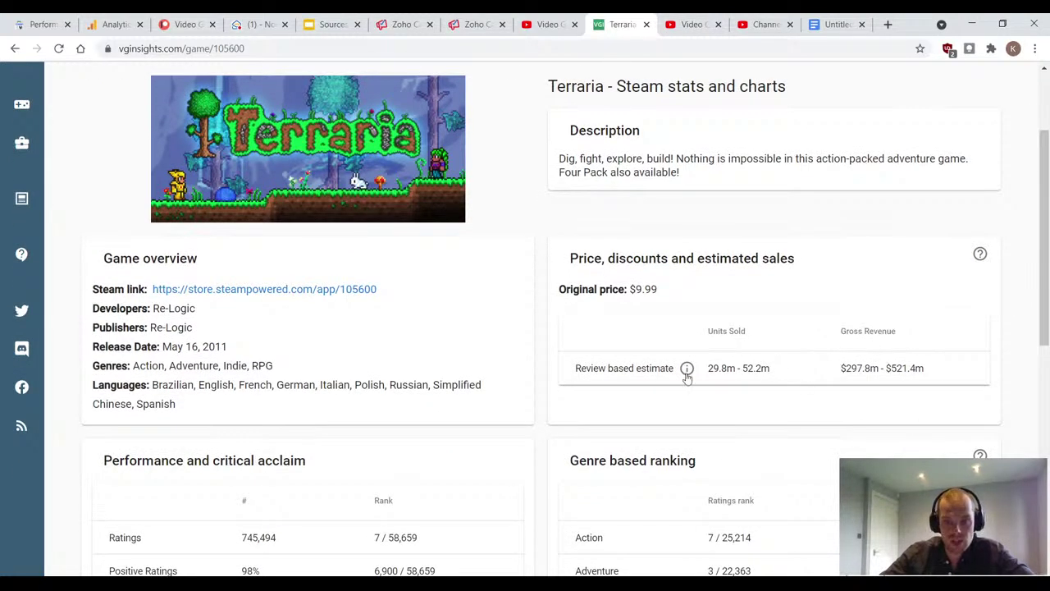
{"action": "scroll", "coordinate": [699, 415], "scroll_direction": "down", "scroll_amount": 3}
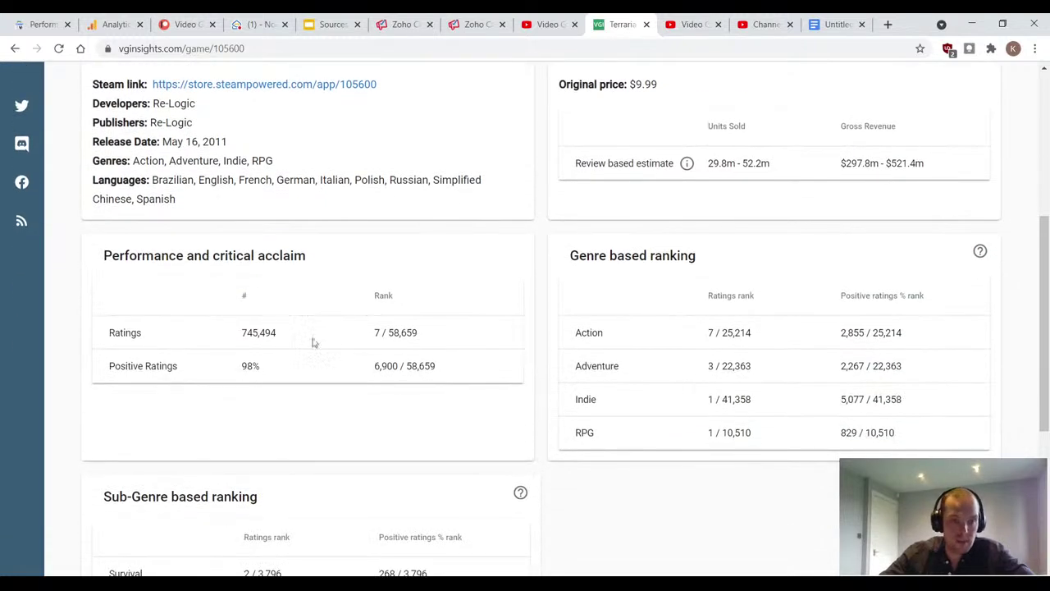
{"action": "scroll", "coordinate": [312, 342], "scroll_direction": "down", "scroll_amount": 1}
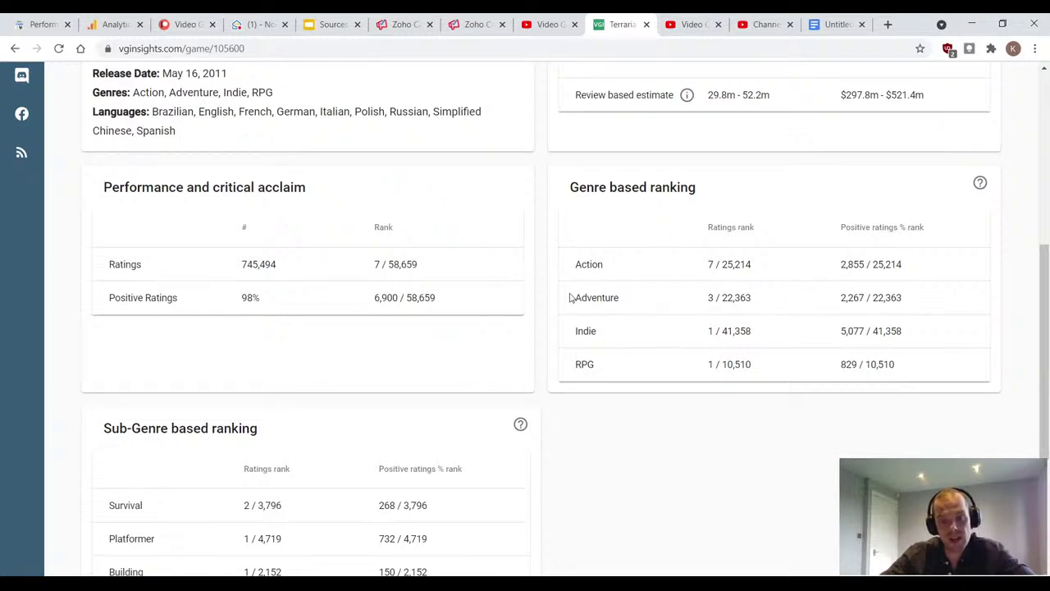
{"action": "scroll", "coordinate": [628, 352], "scroll_direction": "down", "scroll_amount": 3}
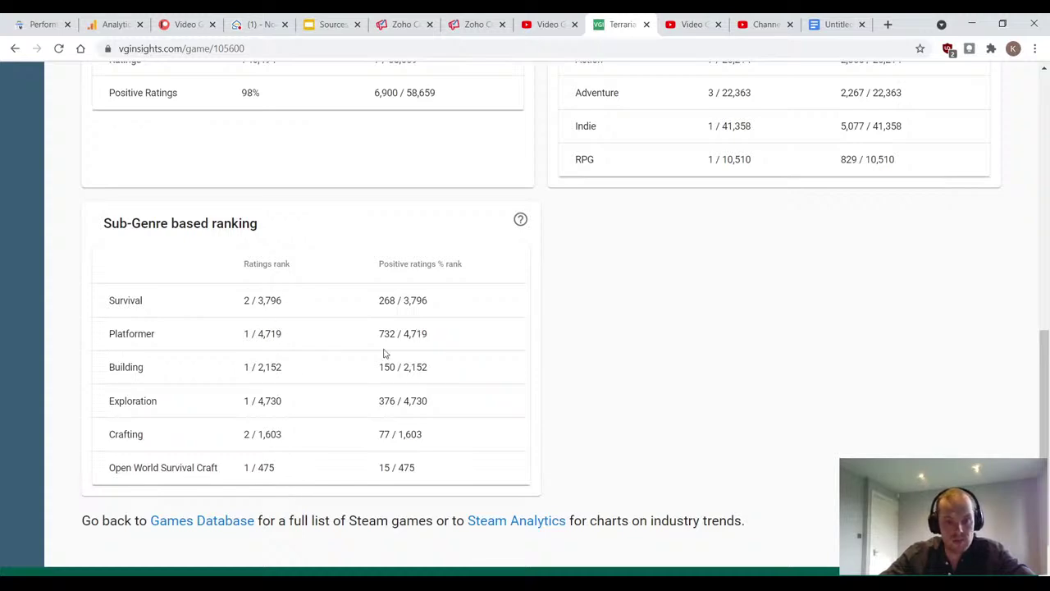
Step: Open the Publishers Database and look over its overview figures, filters and publisher table
{"action": "scroll", "coordinate": [354, 395], "scroll_direction": "up", "scroll_amount": 10}
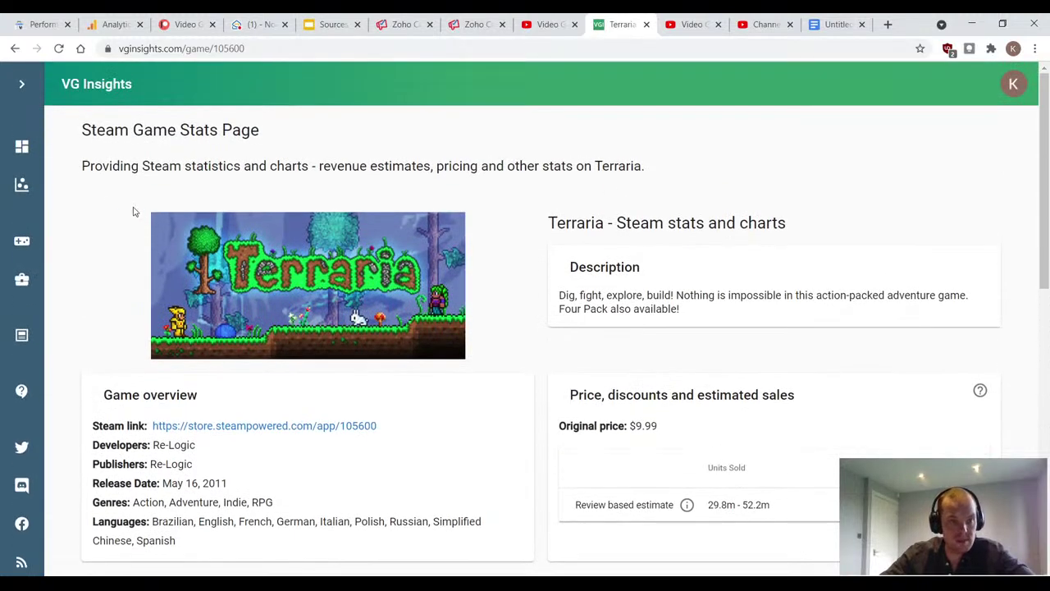
{"action": "mouse_move", "coordinate": [42, 261]}
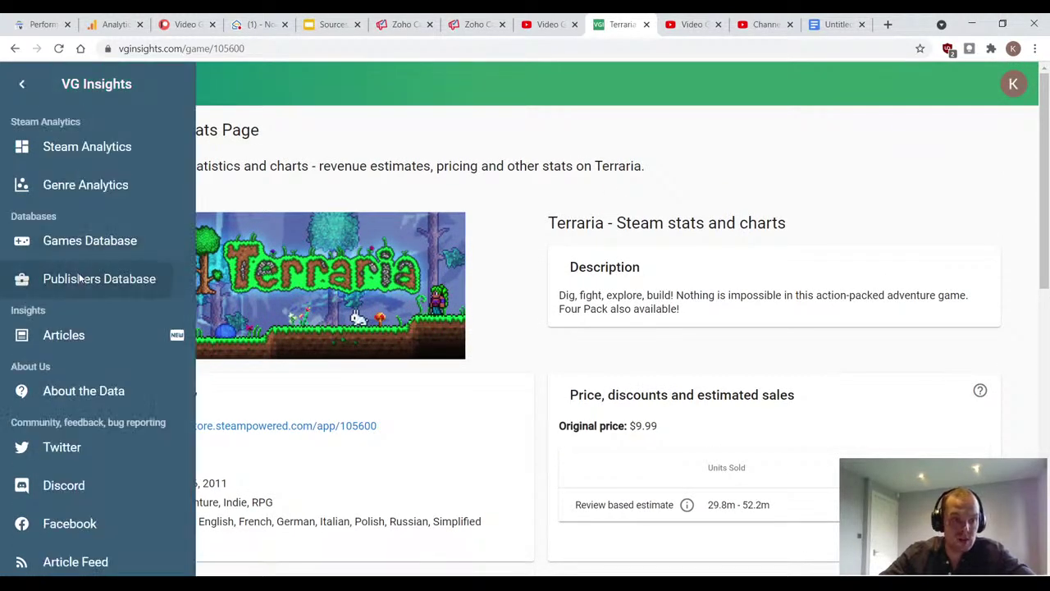
{"action": "left_click", "coordinate": [80, 280]}
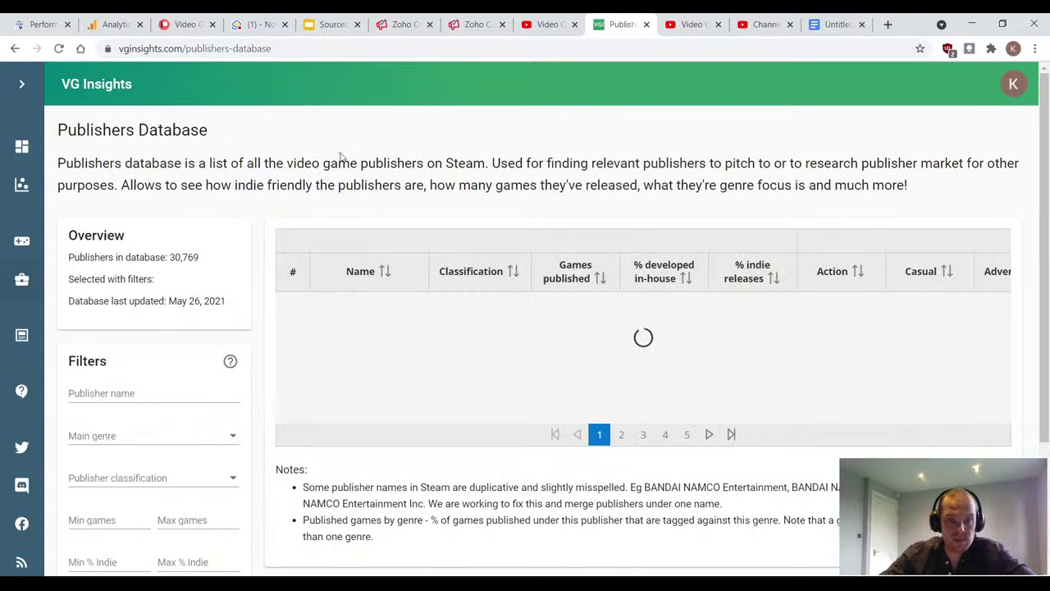
{"action": "scroll", "coordinate": [254, 263], "scroll_direction": "down", "scroll_amount": 1}
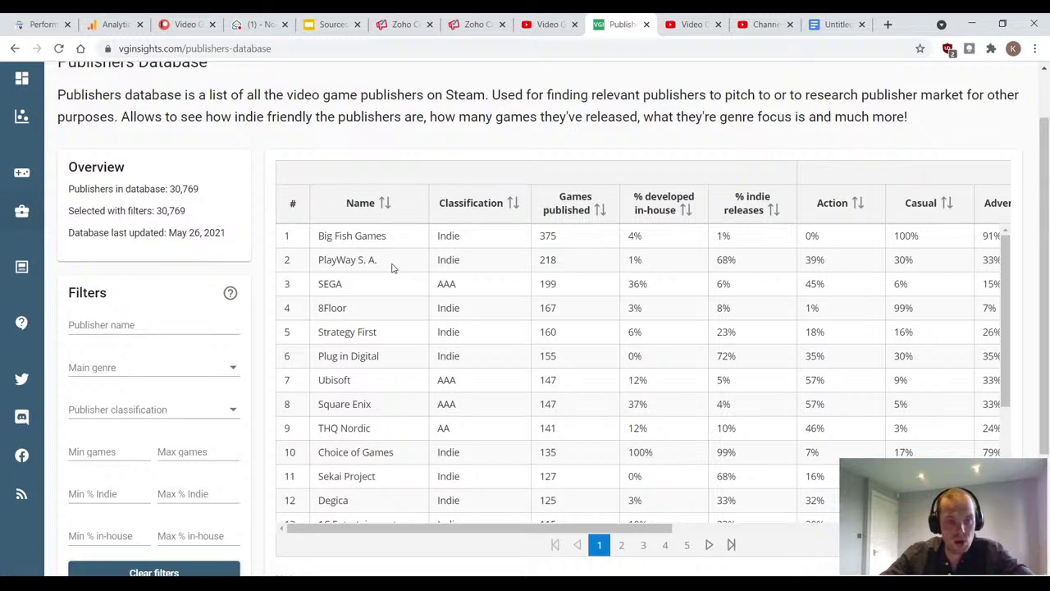
{"action": "left_click_drag", "start_coordinate": [193, 212], "coordinate": [154, 211]}
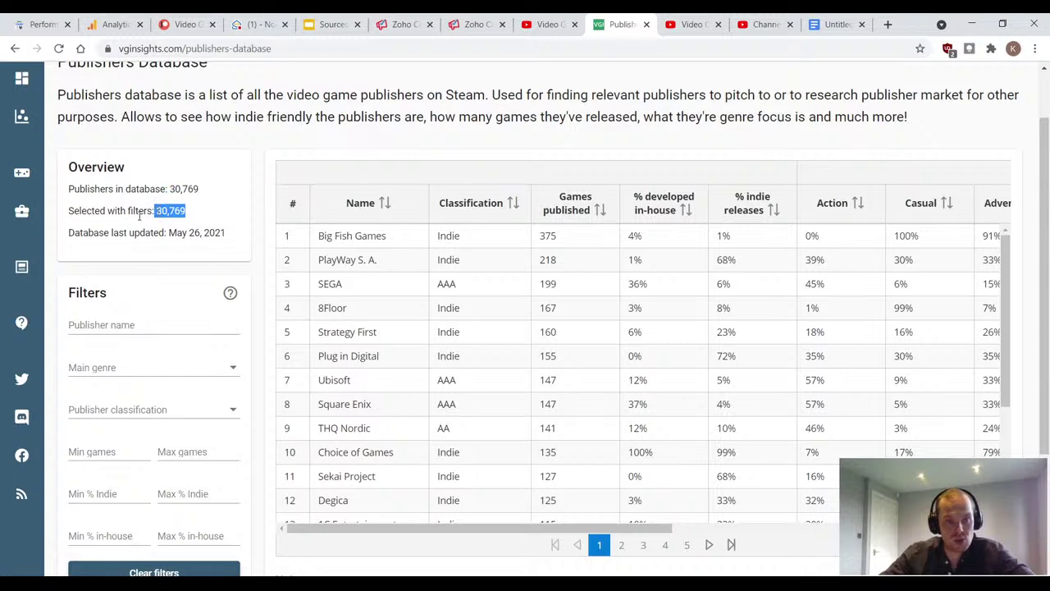
{"action": "left_click", "coordinate": [181, 211]}
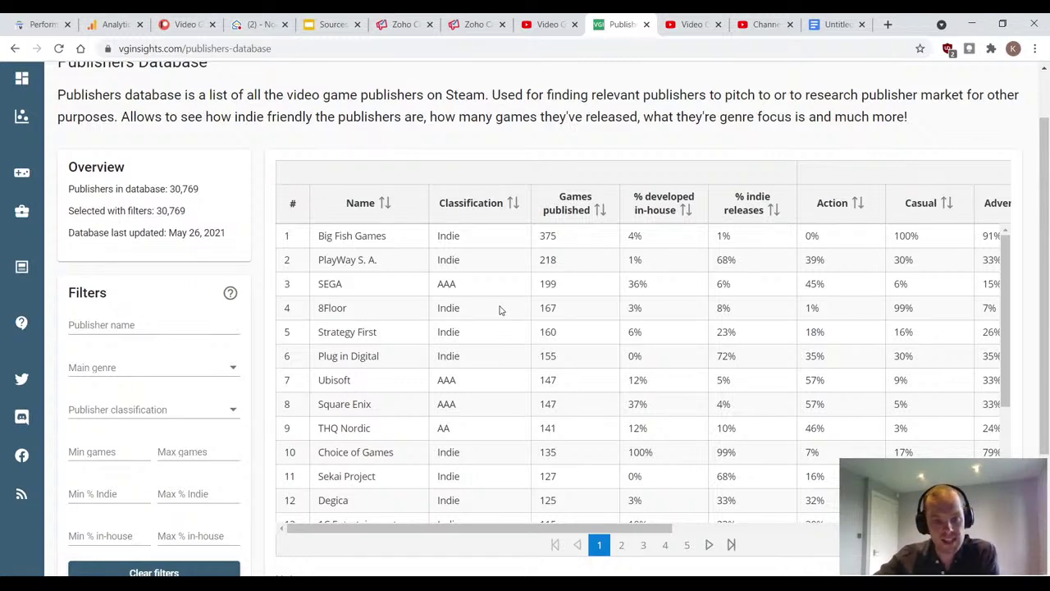
Step: Return to Genre Analytics and show the Steam genre supply-demand chart by sub-genres
{"action": "scroll", "coordinate": [484, 302], "scroll_direction": "up", "scroll_amount": 2}
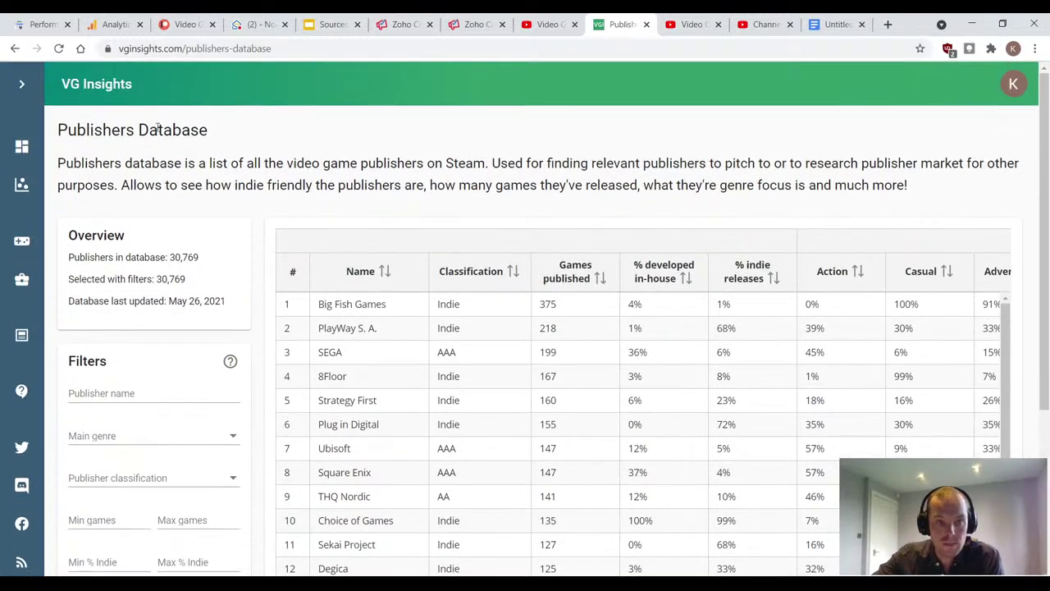
{"action": "mouse_move", "coordinate": [46, 152]}
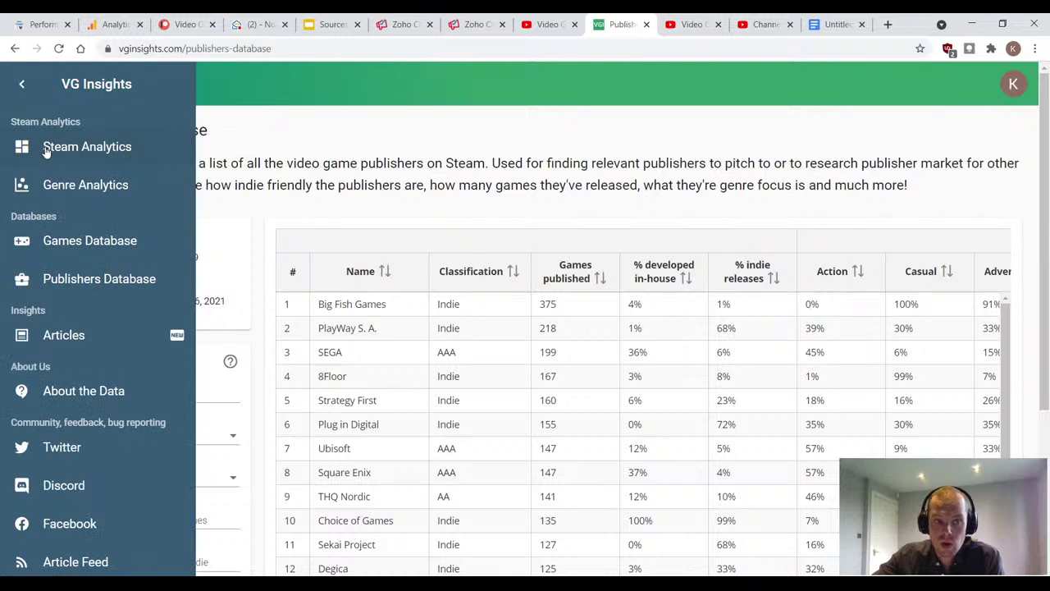
{"action": "left_click", "coordinate": [88, 185]}
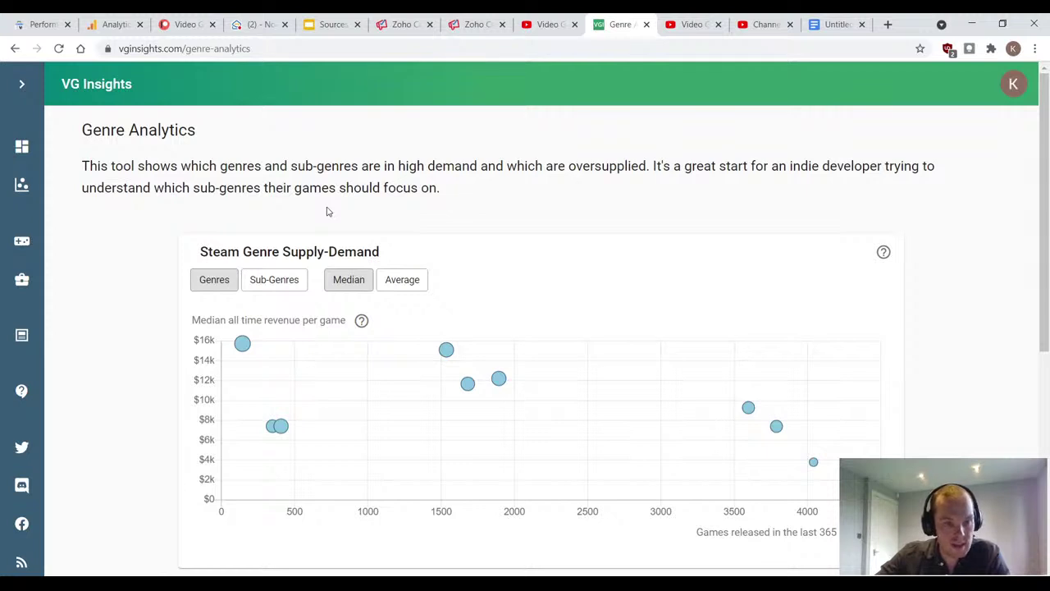
{"action": "left_click", "coordinate": [280, 282]}
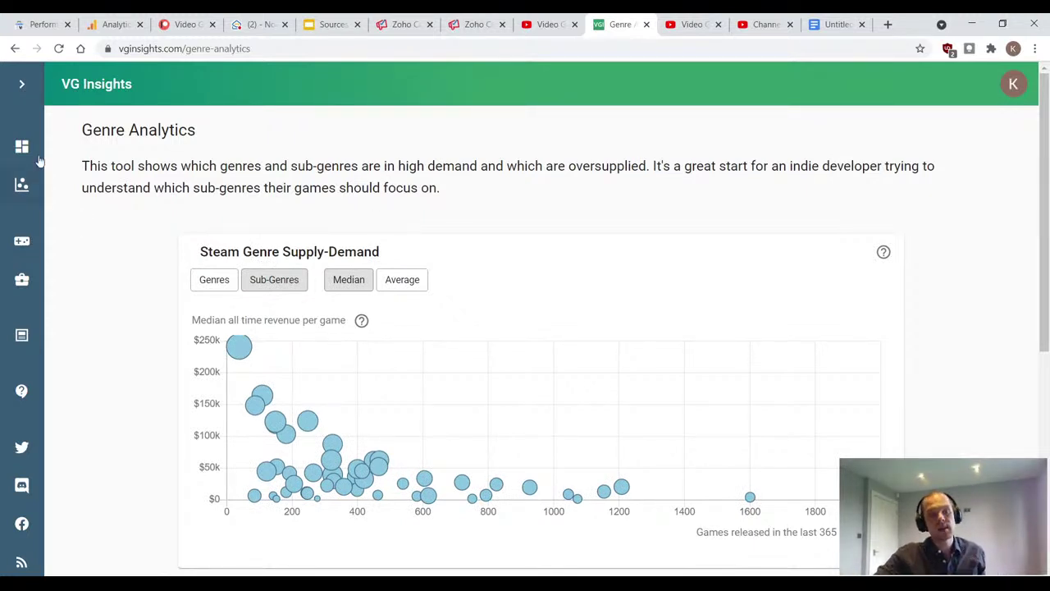
{"action": "mouse_move", "coordinate": [89, 174]}
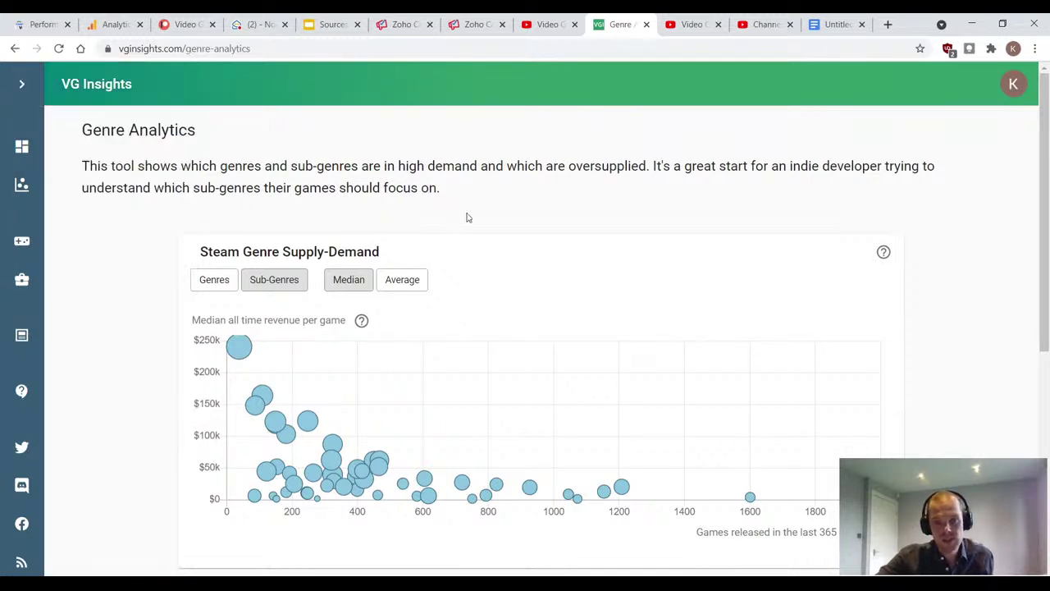
Step: Examine price, revenue and game counts of sub-genres such as 4X, JRPG, Base Building, Crafting and Colony Sim in the supply-demand chart
{"action": "scroll", "coordinate": [468, 218], "scroll_direction": "down", "scroll_amount": 2}
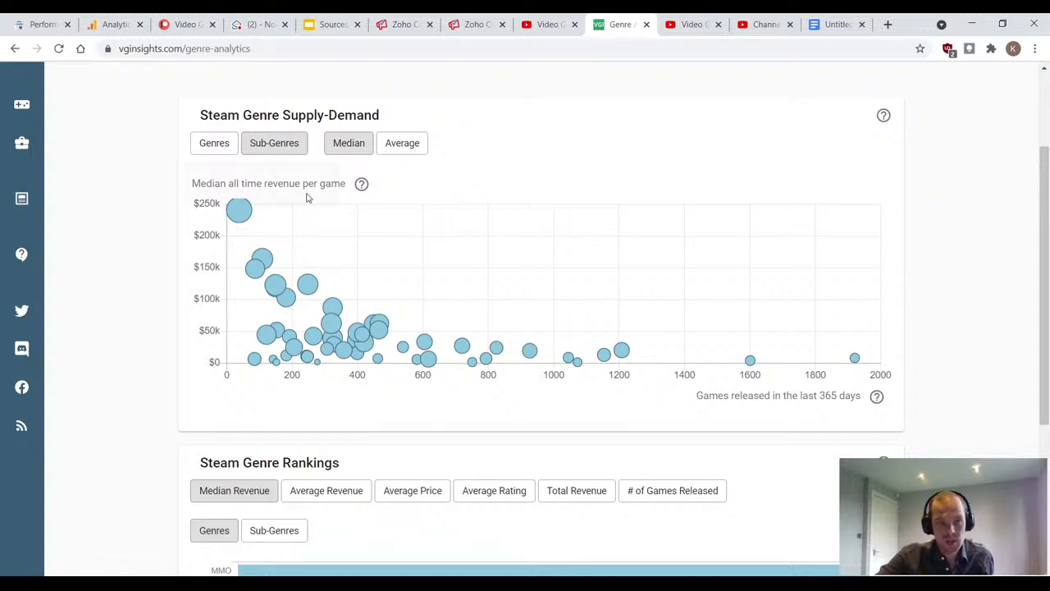
{"action": "mouse_move", "coordinate": [239, 210]}
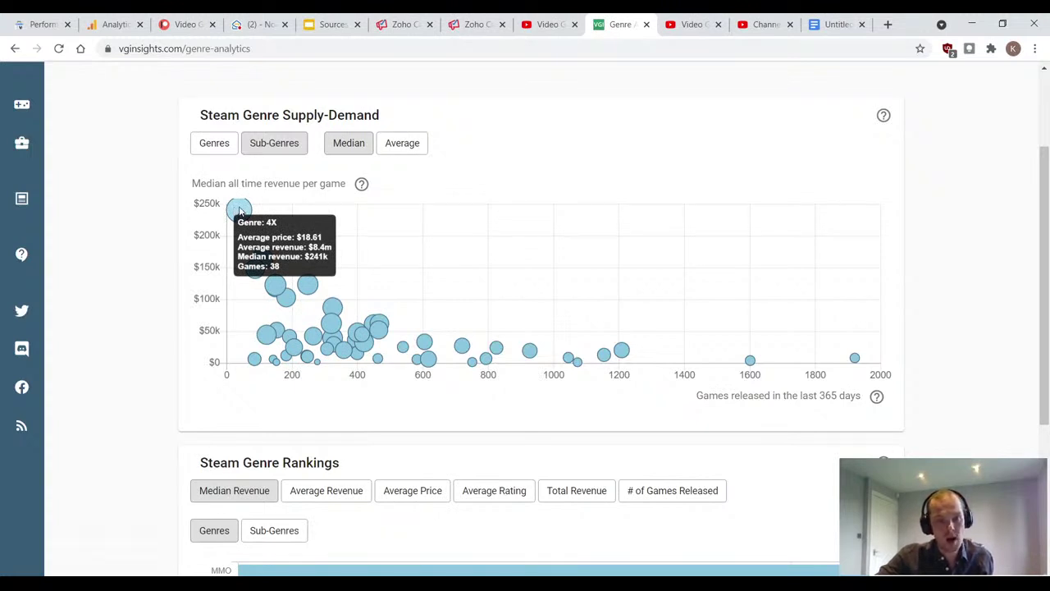
{"action": "mouse_move", "coordinate": [339, 305]}
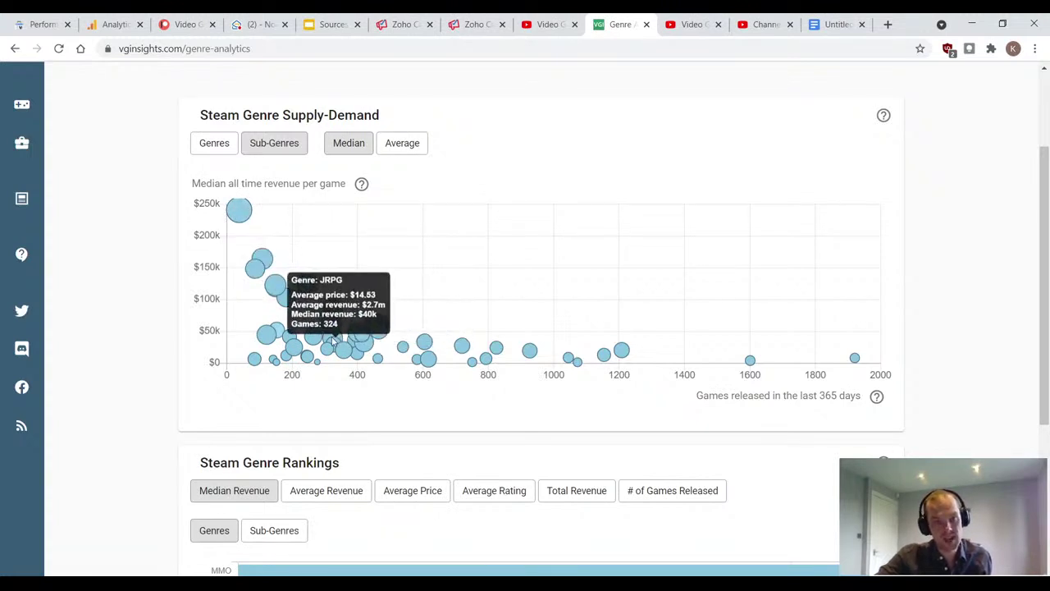
{"action": "mouse_move", "coordinate": [260, 249]}
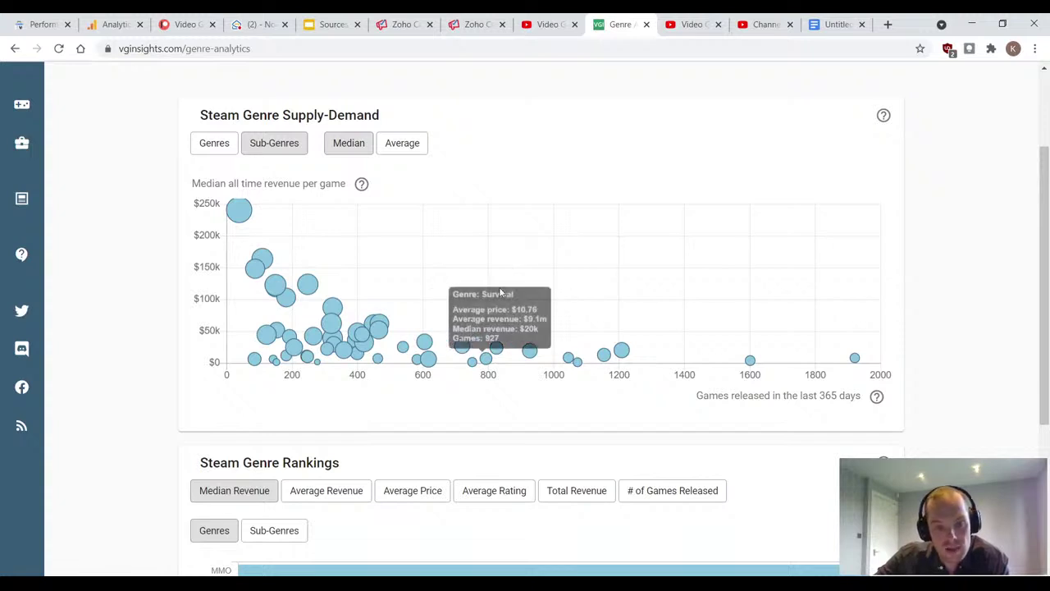
{"action": "mouse_move", "coordinate": [305, 283]}
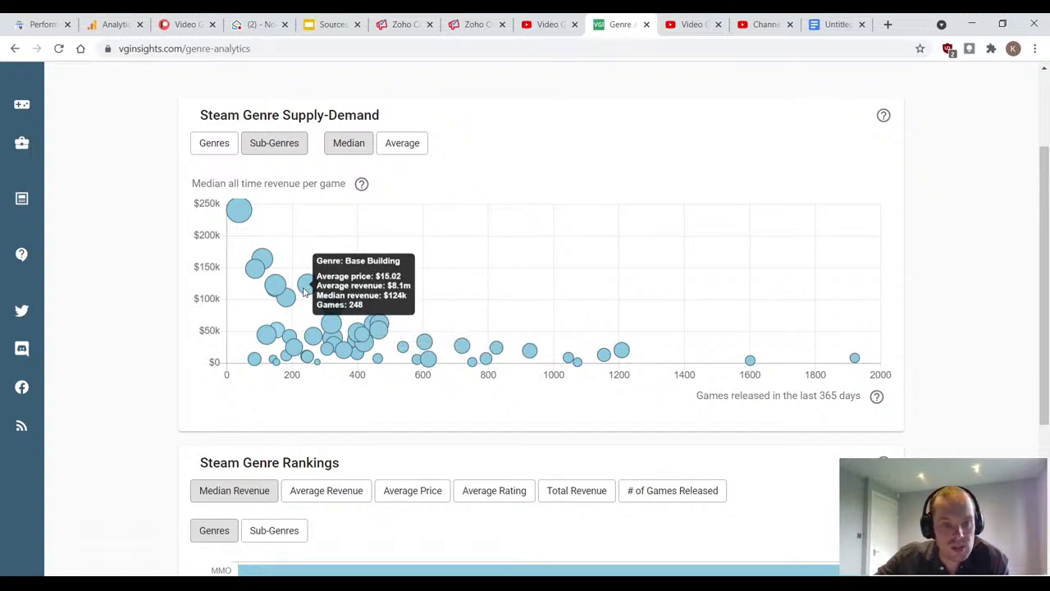
{"action": "mouse_move", "coordinate": [273, 285]}
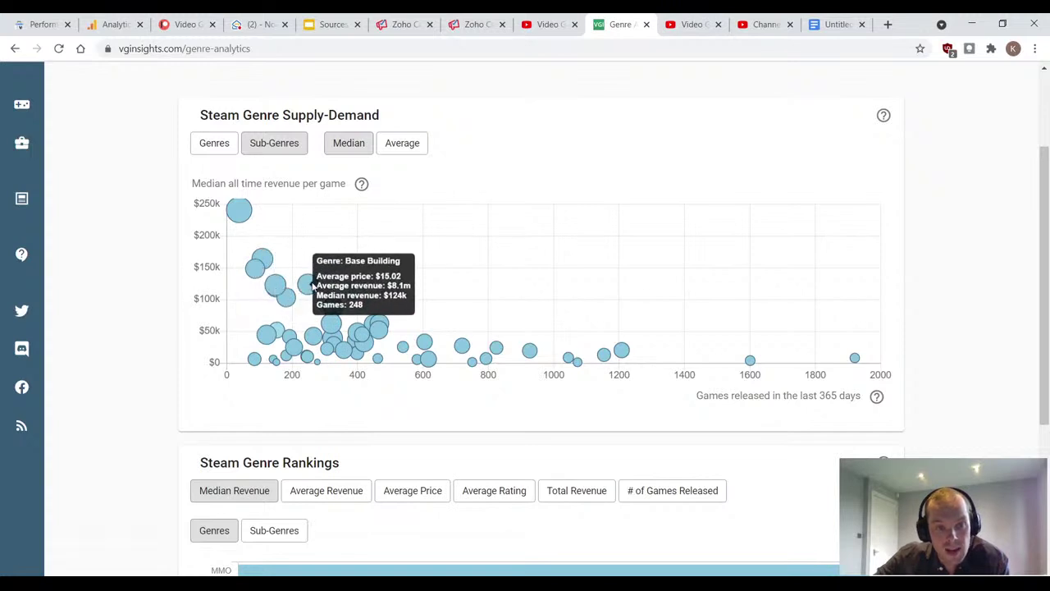
{"action": "mouse_move", "coordinate": [252, 273]}
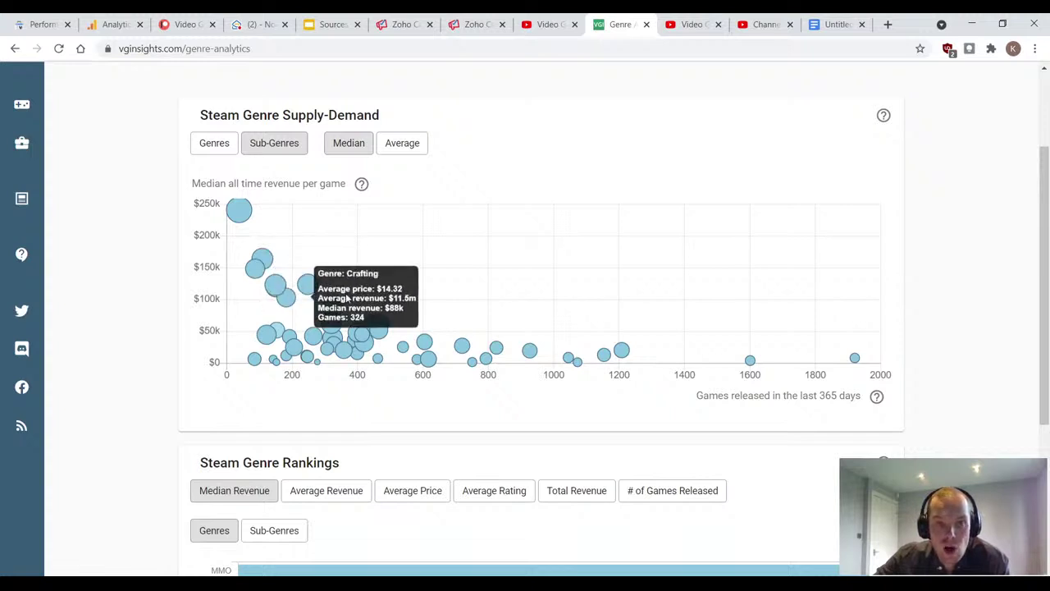
{"action": "mouse_move", "coordinate": [258, 226]}
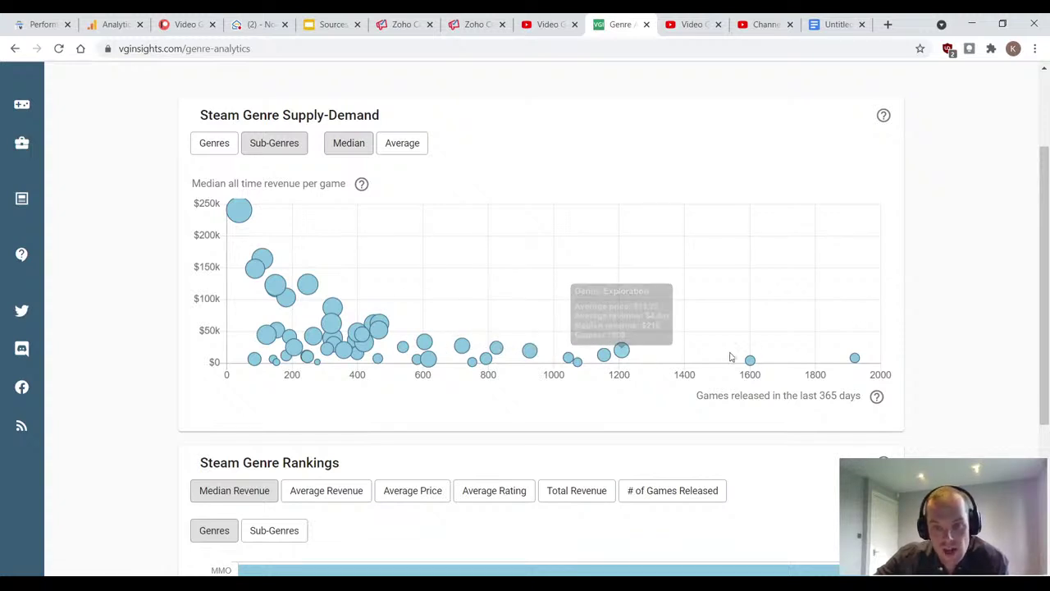
{"action": "mouse_move", "coordinate": [864, 359]}
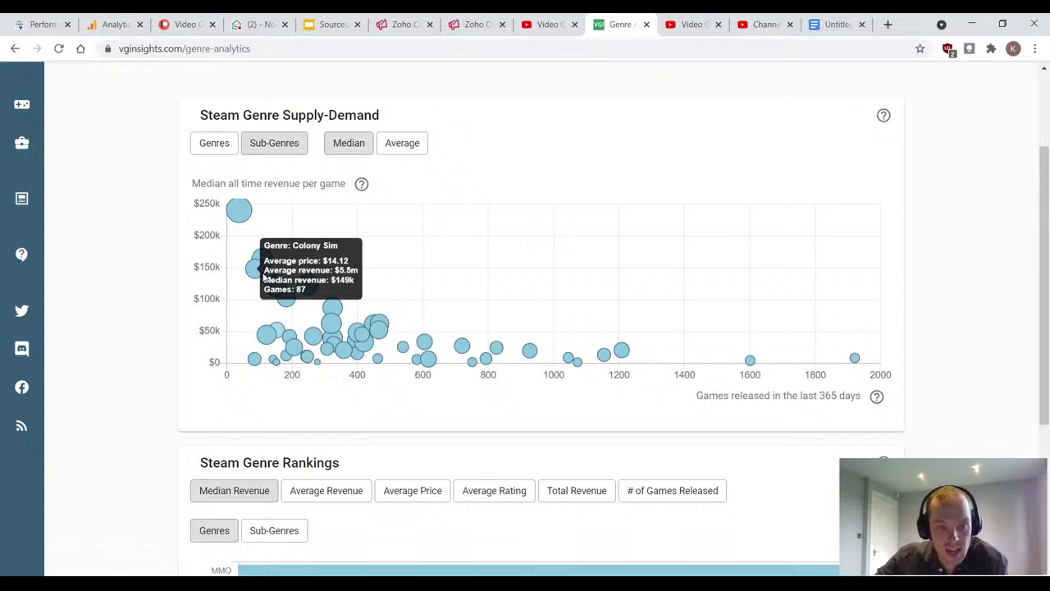
Step: Open Steam Analytics and look over its filters and its price and revenue distribution charts
{"action": "scroll", "coordinate": [264, 279], "scroll_direction": "down", "scroll_amount": 1}
{"action": "scroll", "coordinate": [264, 279], "scroll_direction": "up", "scroll_amount": 3}
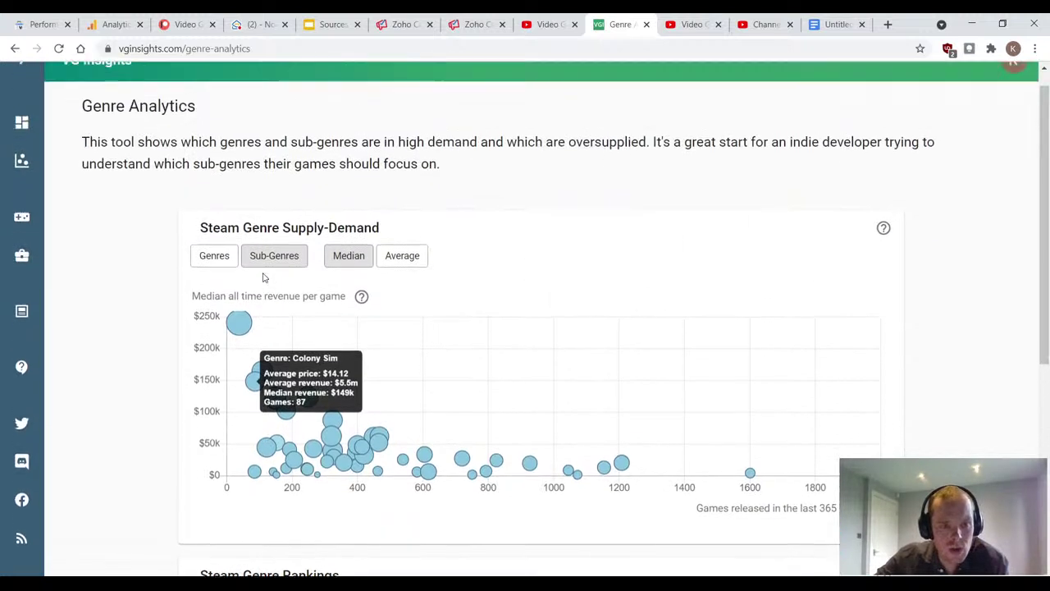
{"action": "mouse_move", "coordinate": [25, 146]}
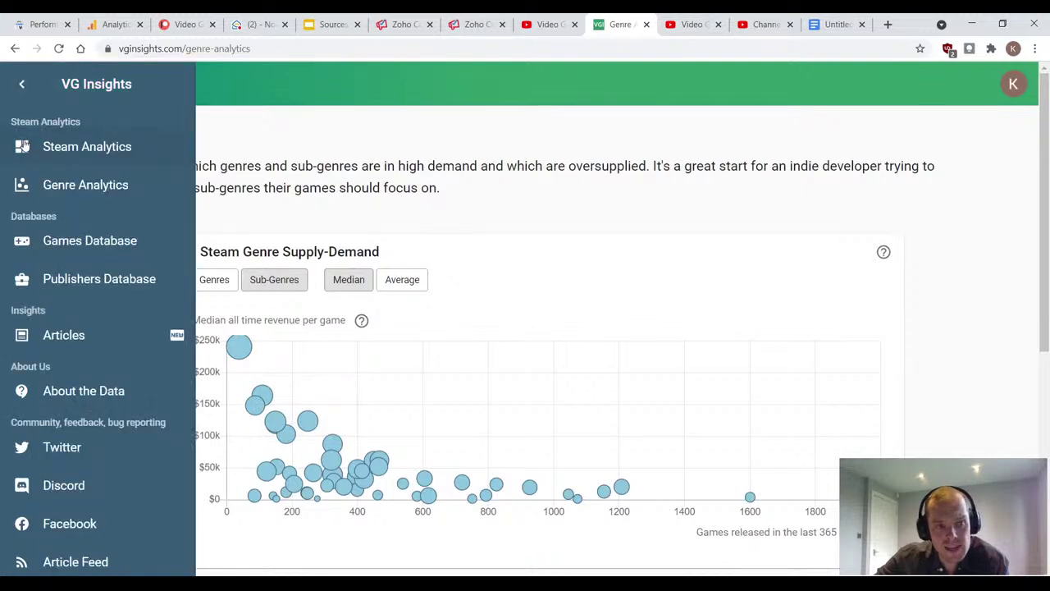
{"action": "left_click", "coordinate": [99, 154]}
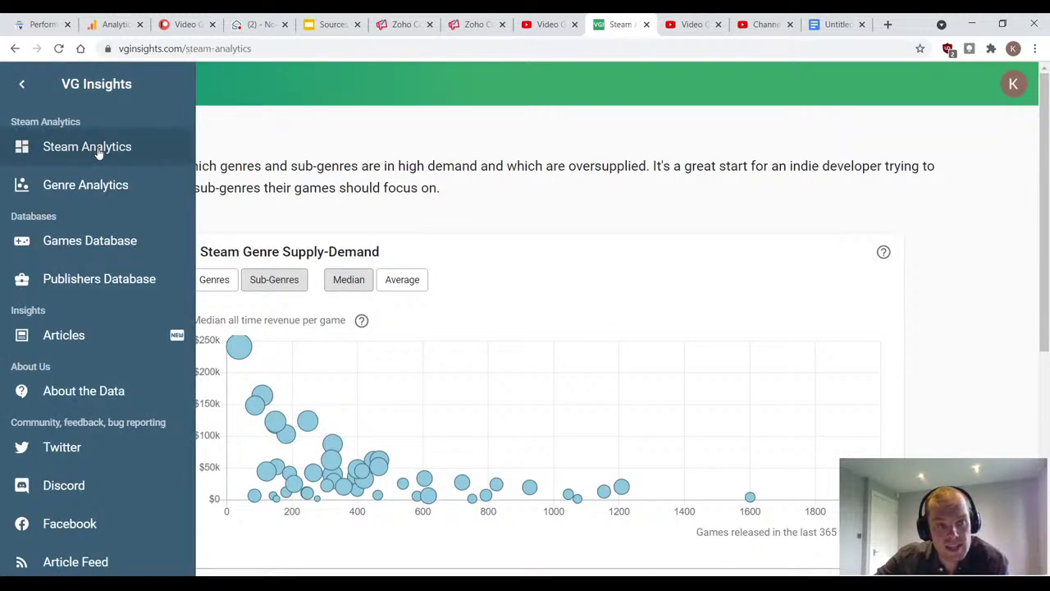
{"action": "scroll", "coordinate": [259, 255], "scroll_direction": "down", "scroll_amount": 2}
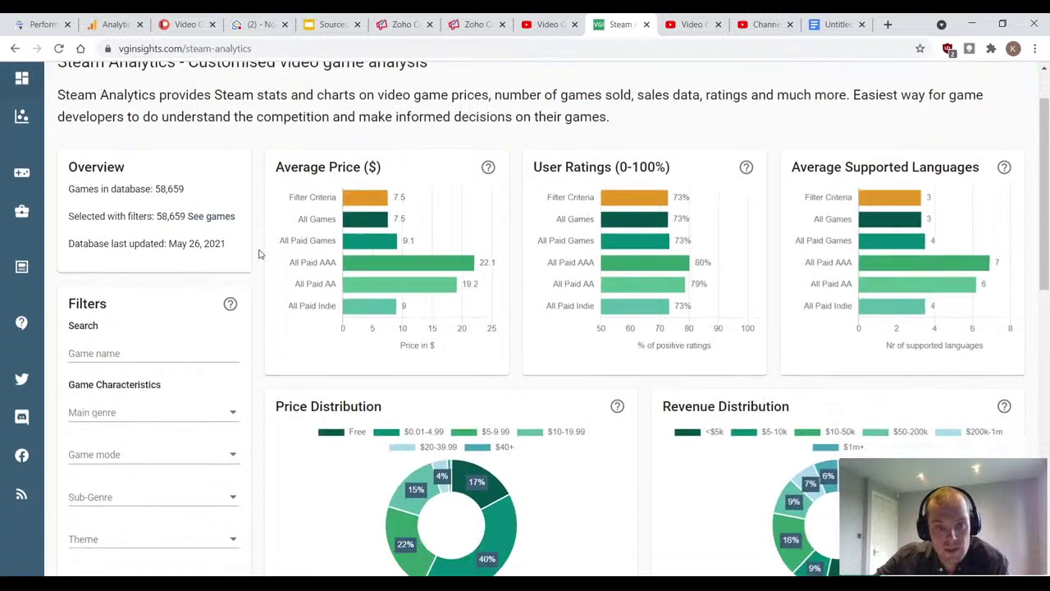
{"action": "scroll", "coordinate": [258, 255], "scroll_direction": "down", "scroll_amount": 2}
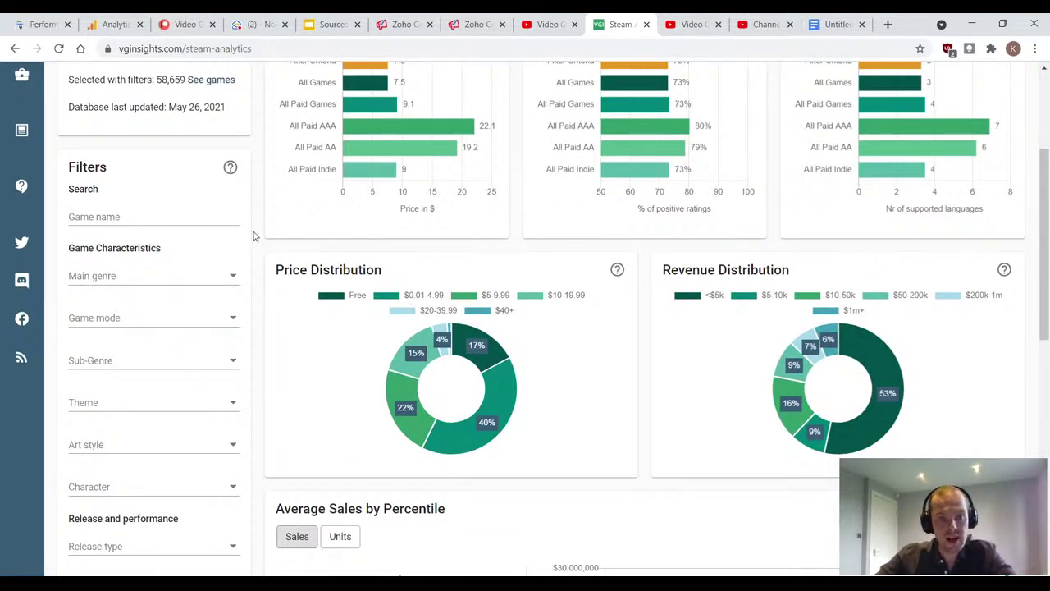
Step: Filter the Steam Analytics data by game mode to Single-player games
{"action": "scroll", "coordinate": [253, 237], "scroll_direction": "up", "scroll_amount": 1}
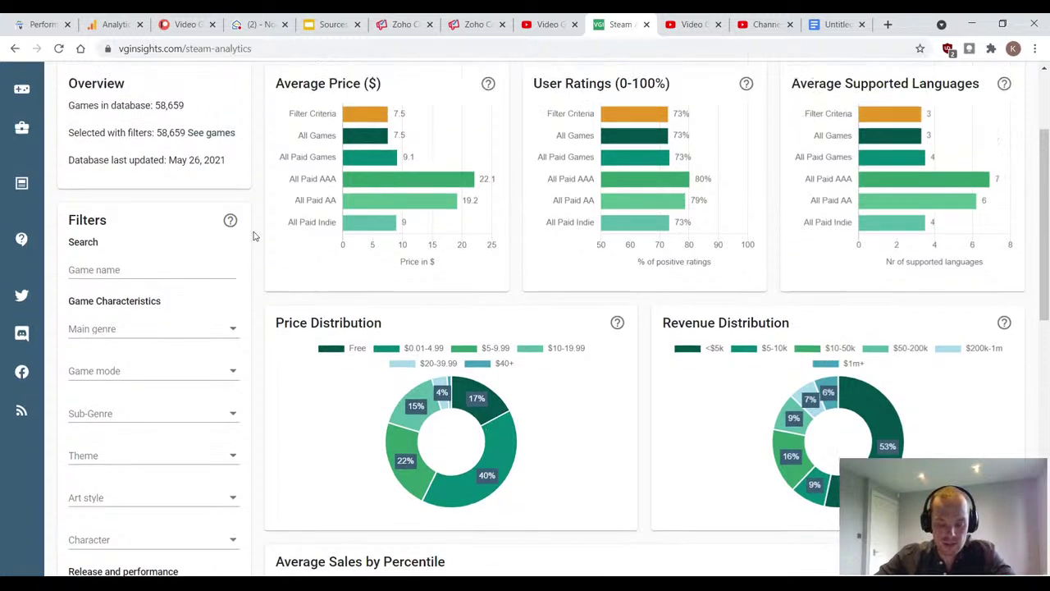
{"action": "scroll", "coordinate": [254, 237], "scroll_direction": "down", "scroll_amount": 1}
{"action": "left_click", "coordinate": [140, 328]}
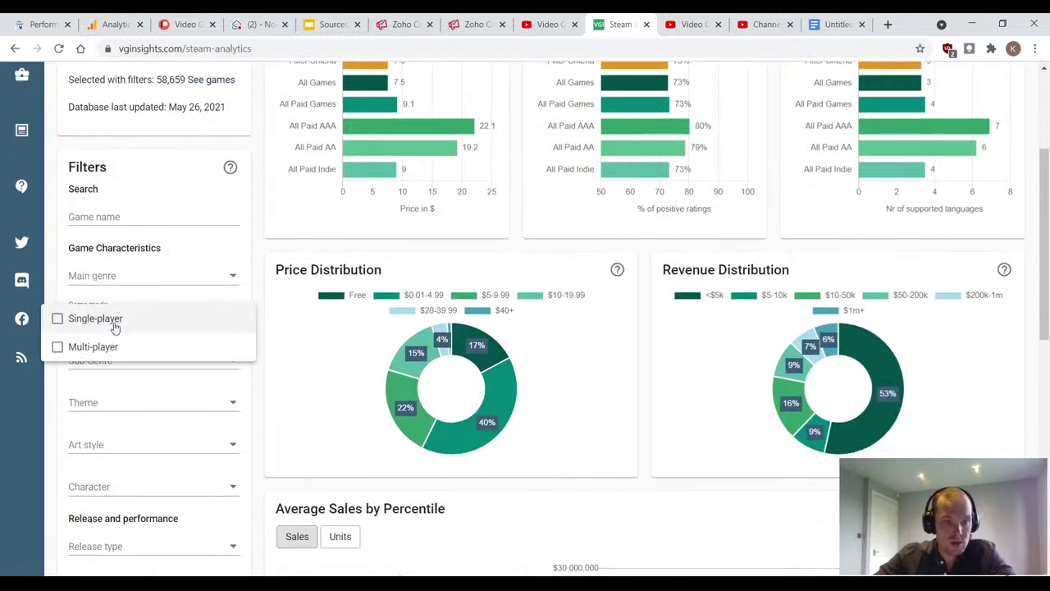
{"action": "left_click", "coordinate": [80, 319]}
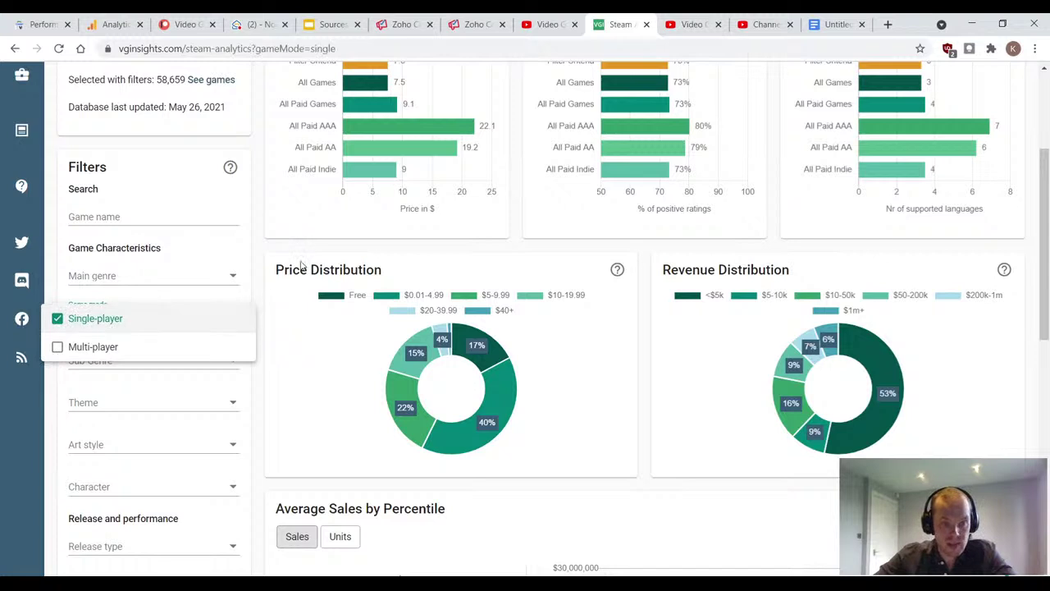
{"action": "left_click", "coordinate": [258, 258]}
Step: Filter the sub-genre to City Builder and Colony Sim, and check how many games match in the overview
{"action": "left_click", "coordinate": [151, 366]}
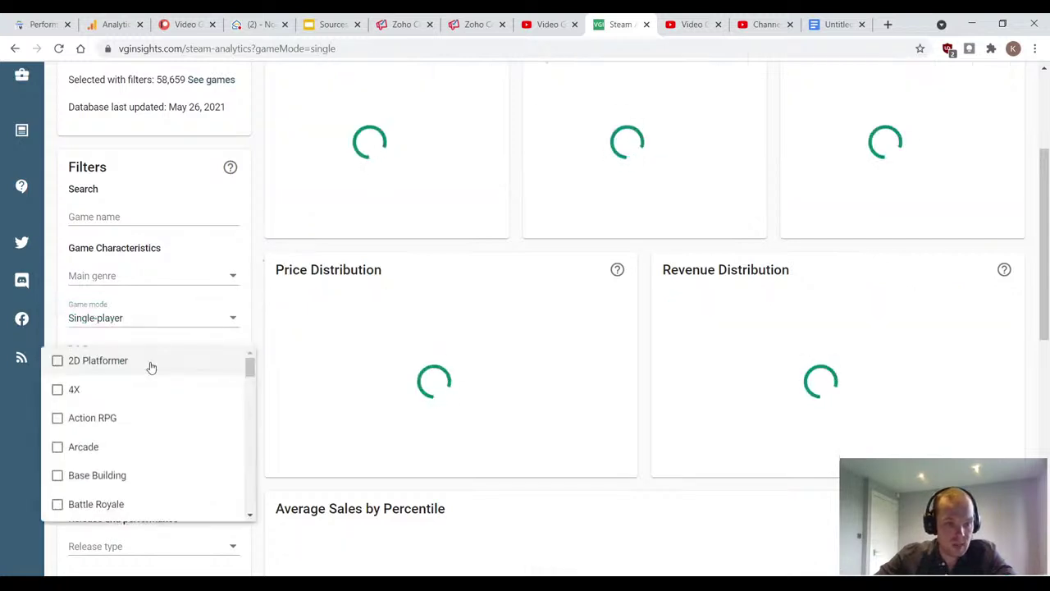
{"action": "scroll", "coordinate": [138, 434], "scroll_direction": "down", "scroll_amount": 1}
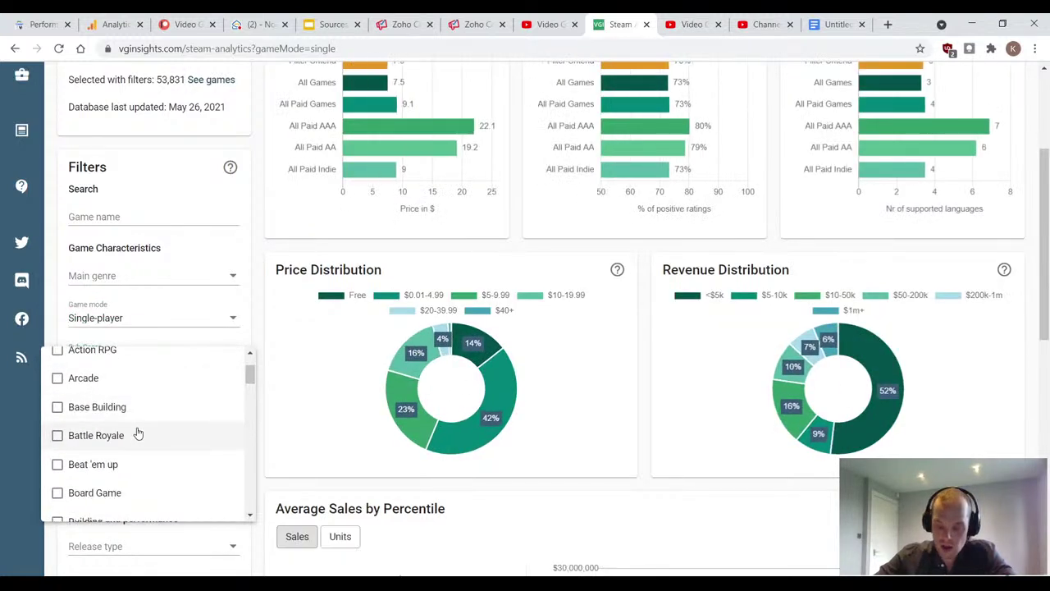
{"action": "scroll", "coordinate": [136, 434], "scroll_direction": "down", "scroll_amount": 3}
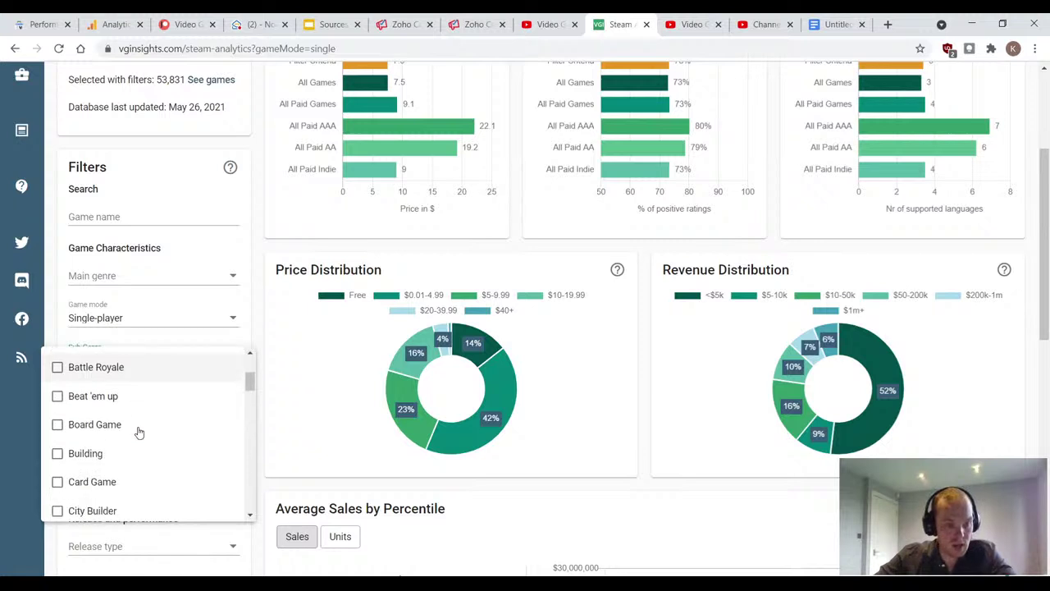
{"action": "left_click", "coordinate": [105, 448]}
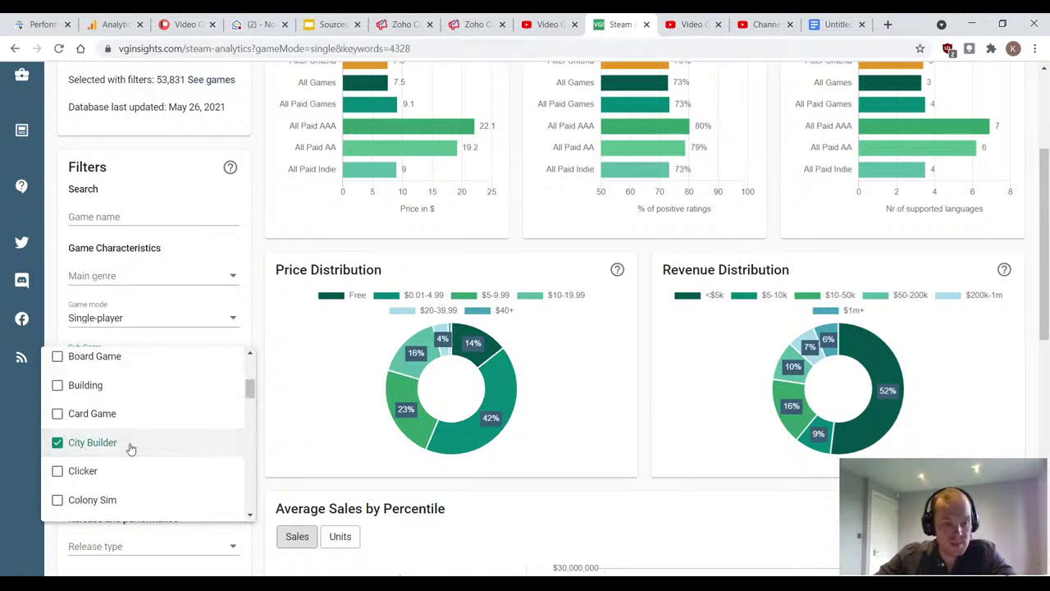
{"action": "scroll", "coordinate": [129, 445], "scroll_direction": "down", "scroll_amount": 1}
{"action": "left_click", "coordinate": [99, 433]}
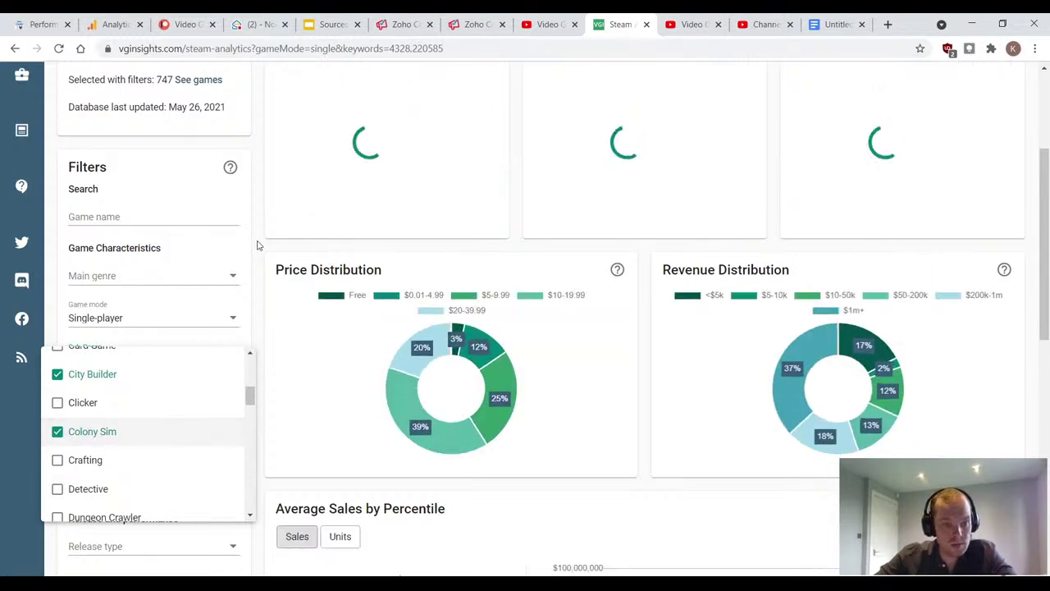
{"action": "left_click", "coordinate": [258, 243]}
{"action": "scroll", "coordinate": [257, 245], "scroll_direction": "up", "scroll_amount": 3}
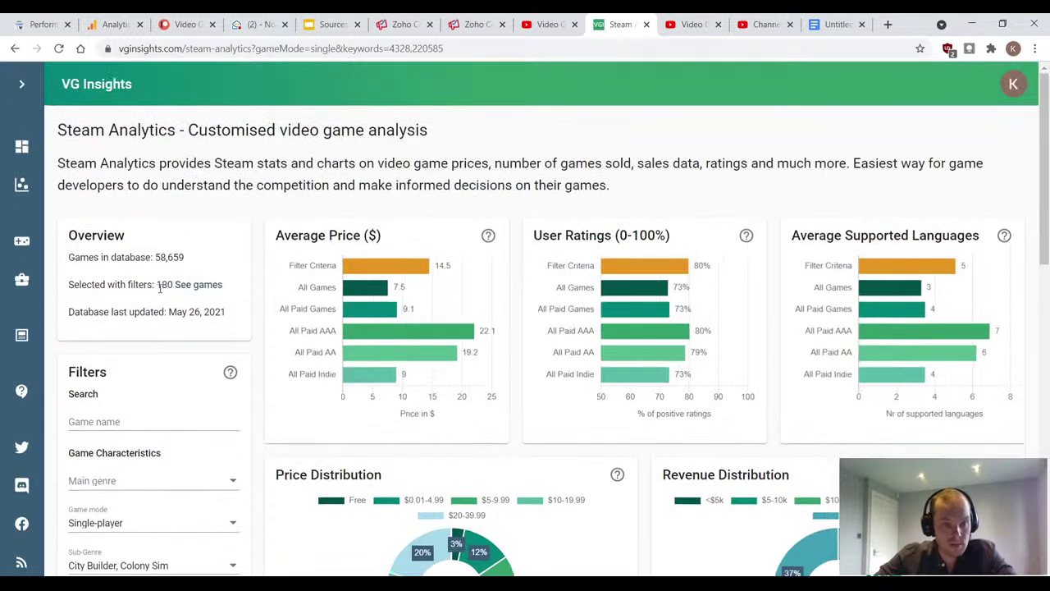
{"action": "left_click_drag", "start_coordinate": [158, 285], "coordinate": [173, 285]}
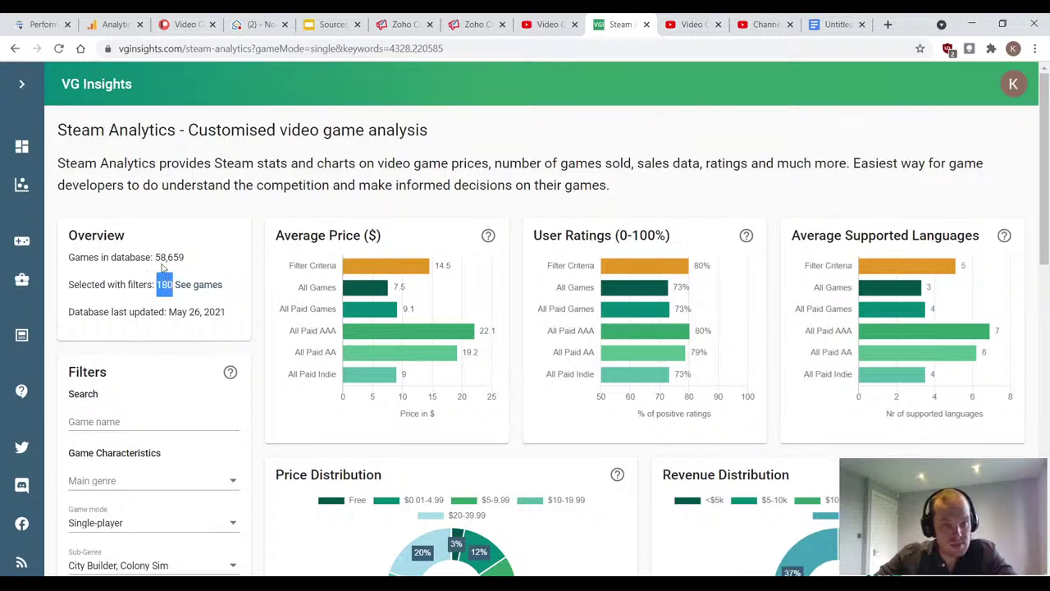
{"action": "left_click", "coordinate": [257, 343]}
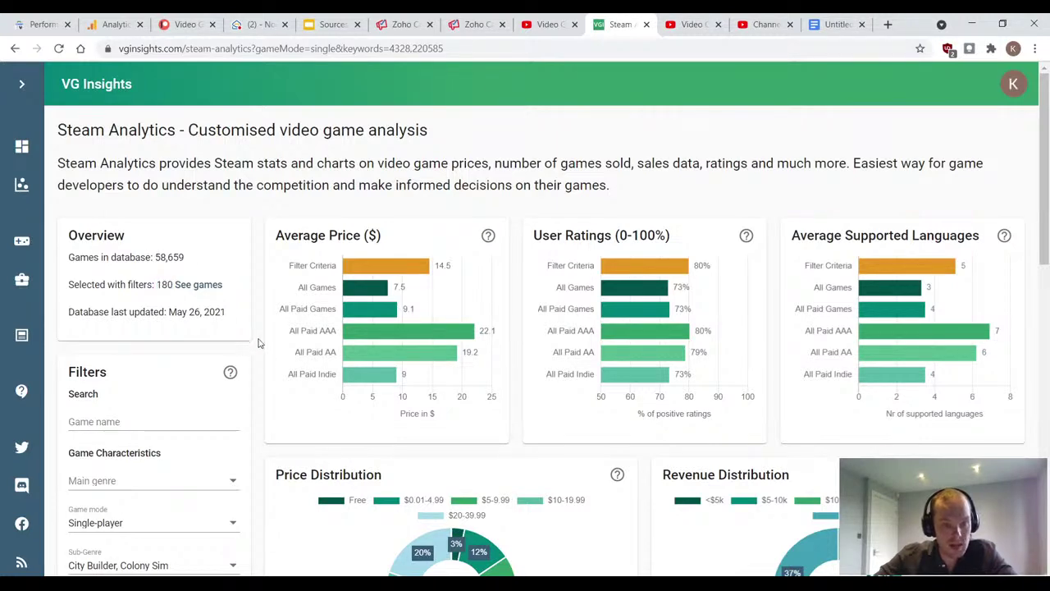
Step: Limit the release date filter to games released from 01/01/2018 onward, leaving the end date open
{"action": "scroll", "coordinate": [257, 343], "scroll_direction": "down", "scroll_amount": 3}
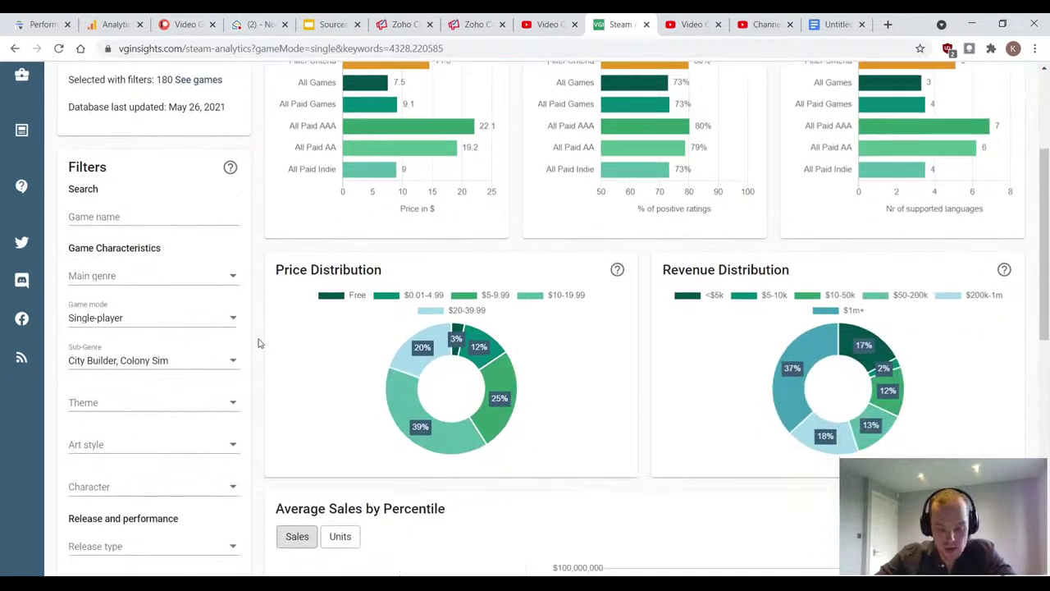
{"action": "scroll", "coordinate": [258, 343], "scroll_direction": "down", "scroll_amount": 2}
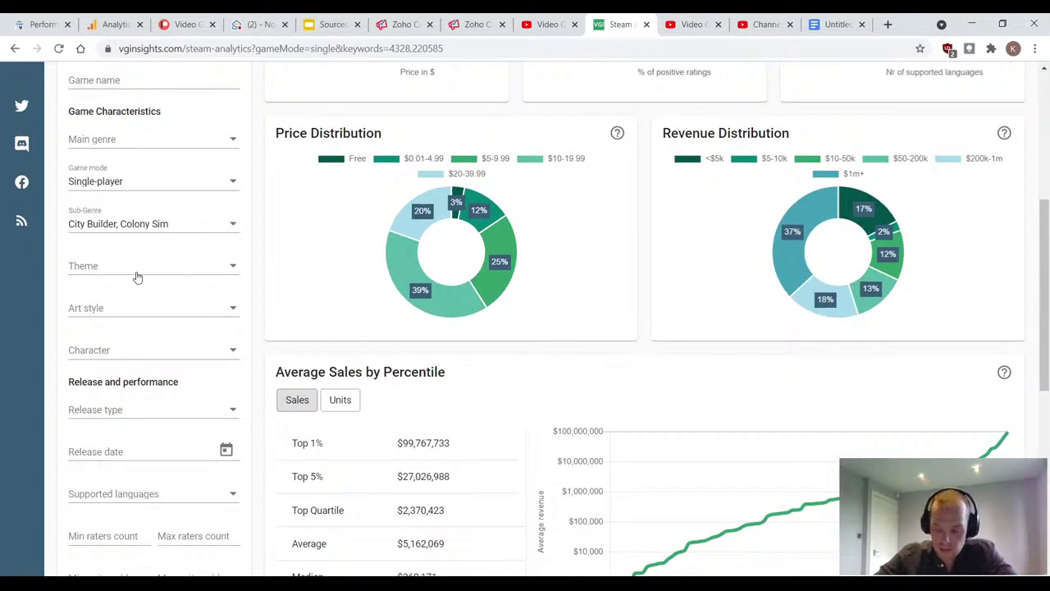
{"action": "scroll", "coordinate": [138, 277], "scroll_direction": "down", "scroll_amount": 1}
{"action": "left_click", "coordinate": [93, 381]}
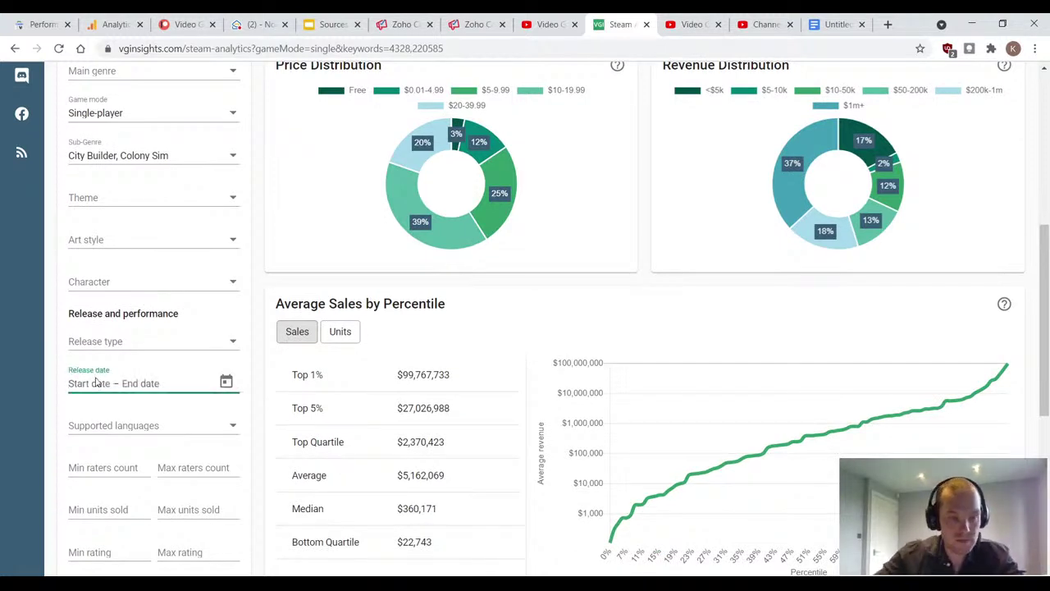
{"action": "type", "text": "01/01"}
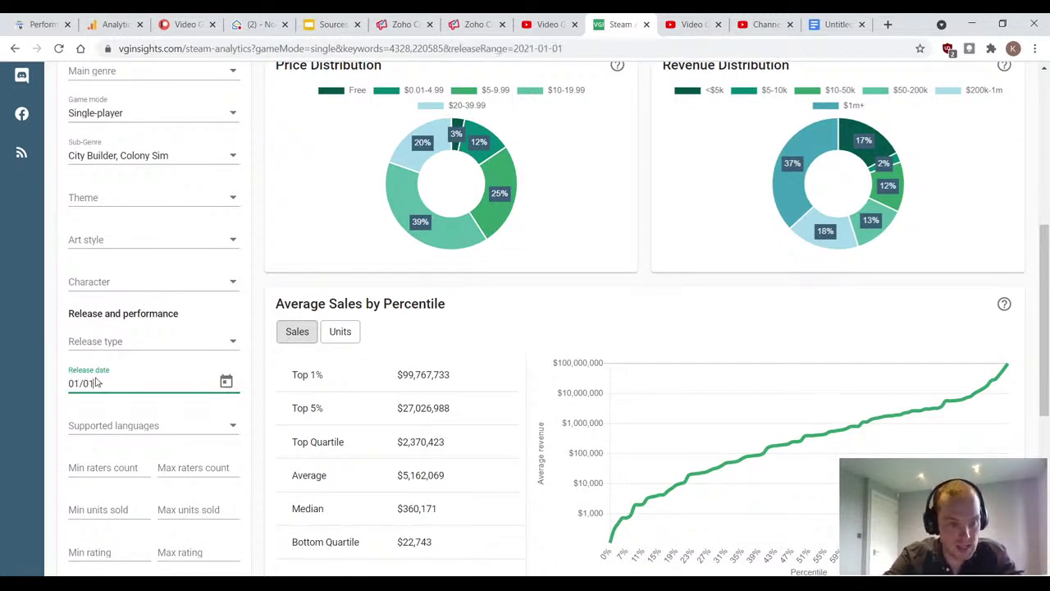
{"action": "type", "text": "/2018 –"}
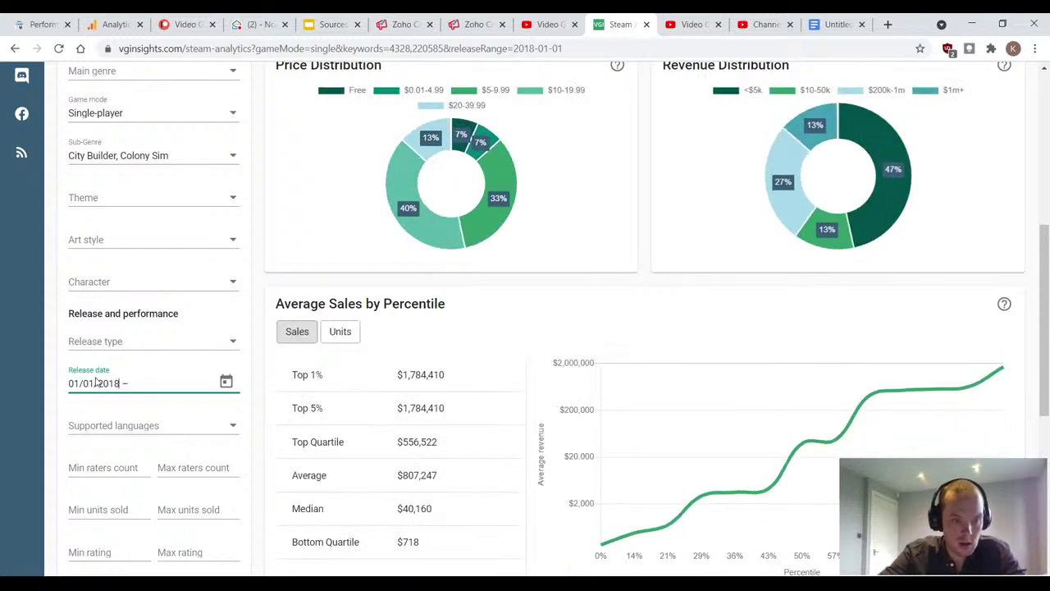
{"action": "left_click", "coordinate": [262, 281]}
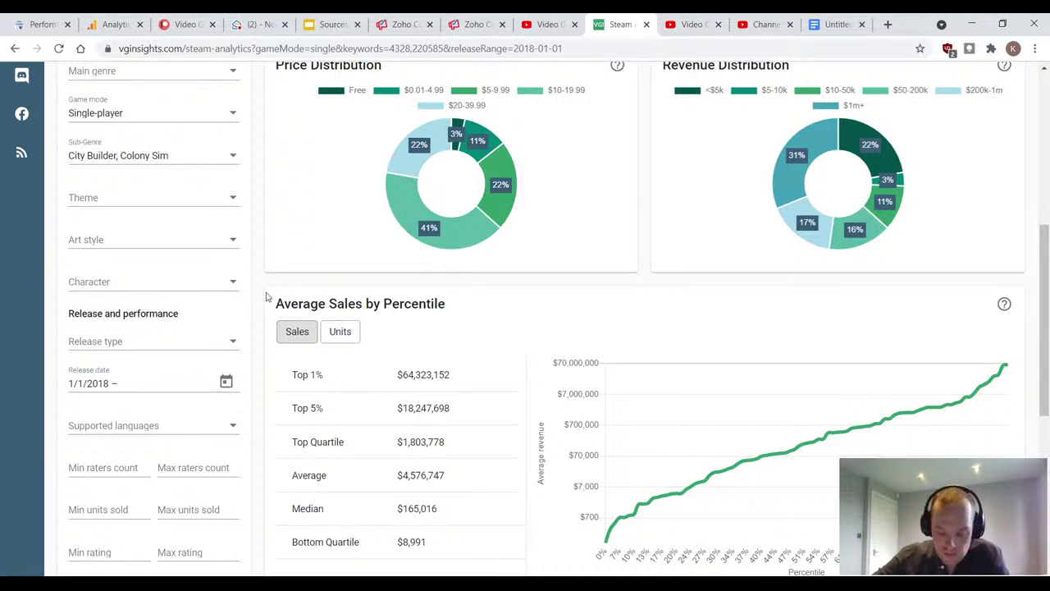
Step: Set the supported languages filter to English and the minimum units sold to 300
{"action": "left_click", "coordinate": [148, 426]}
{"action": "left_click", "coordinate": [59, 270]}
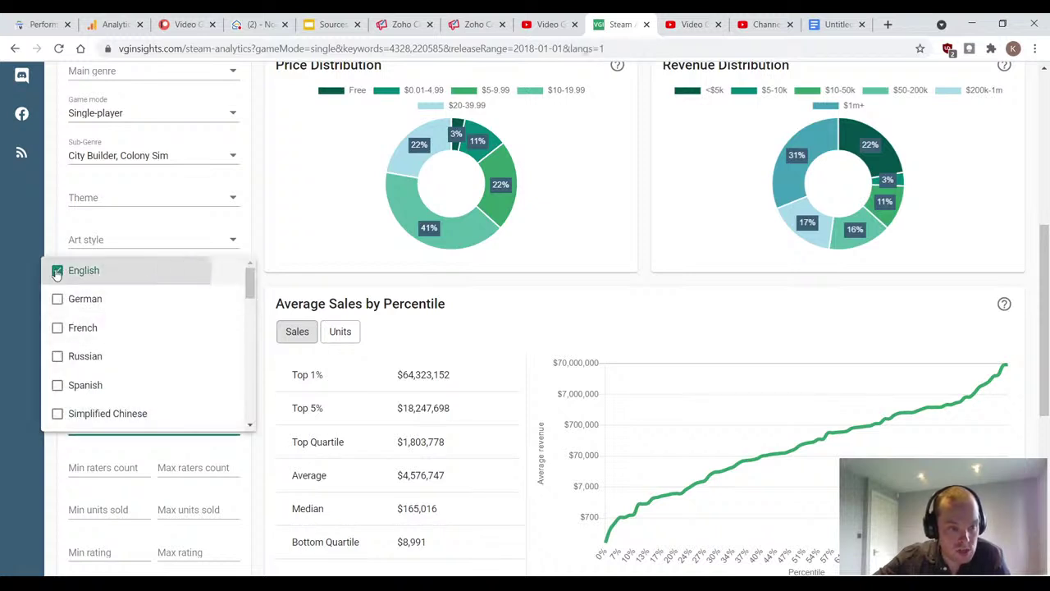
{"action": "left_click", "coordinate": [261, 219]}
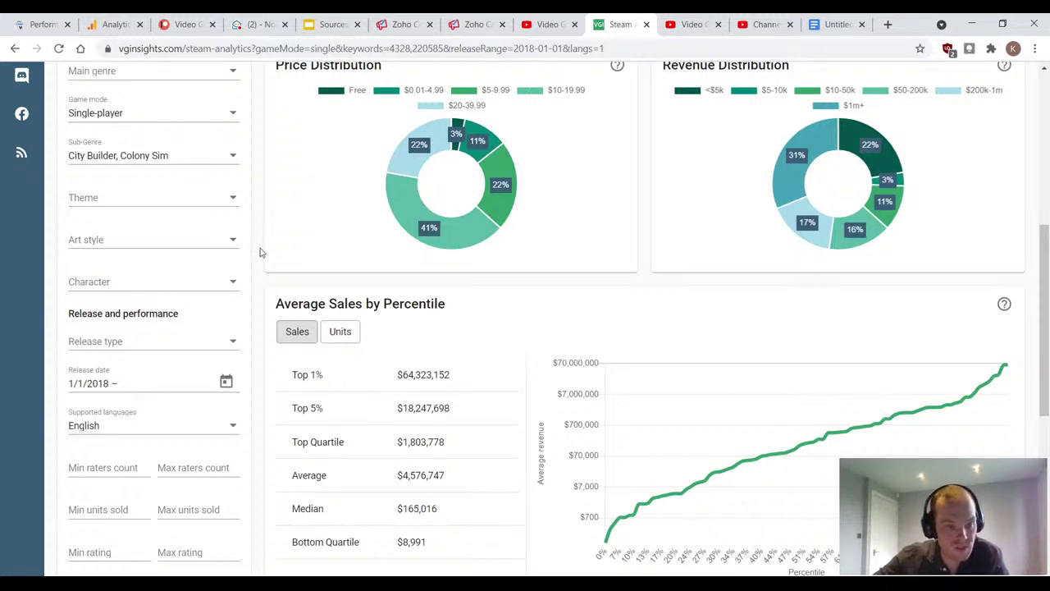
{"action": "scroll", "coordinate": [259, 251], "scroll_direction": "down", "scroll_amount": 2}
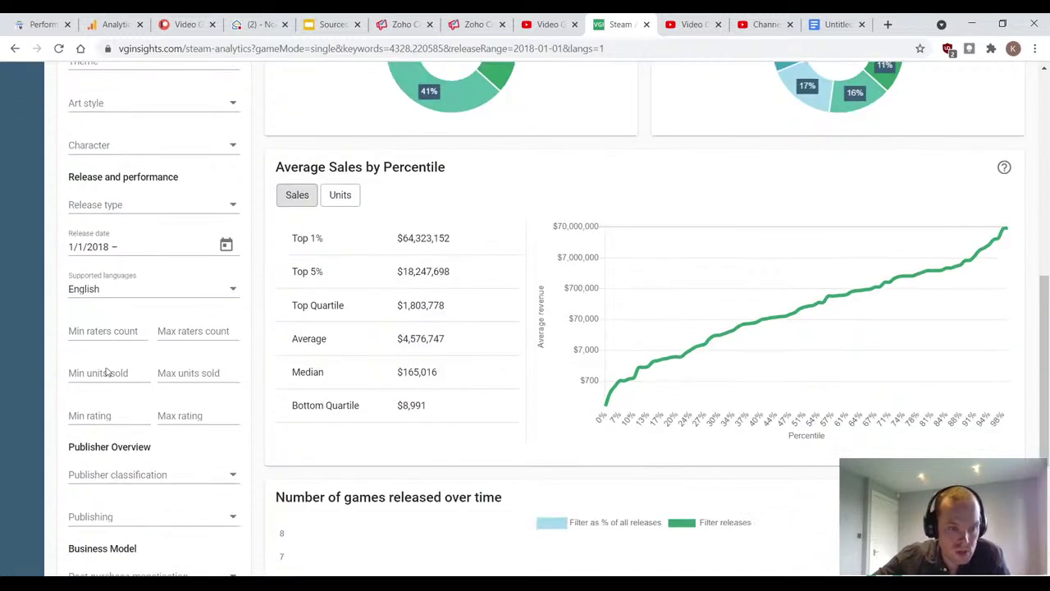
{"action": "left_click", "coordinate": [93, 375]}
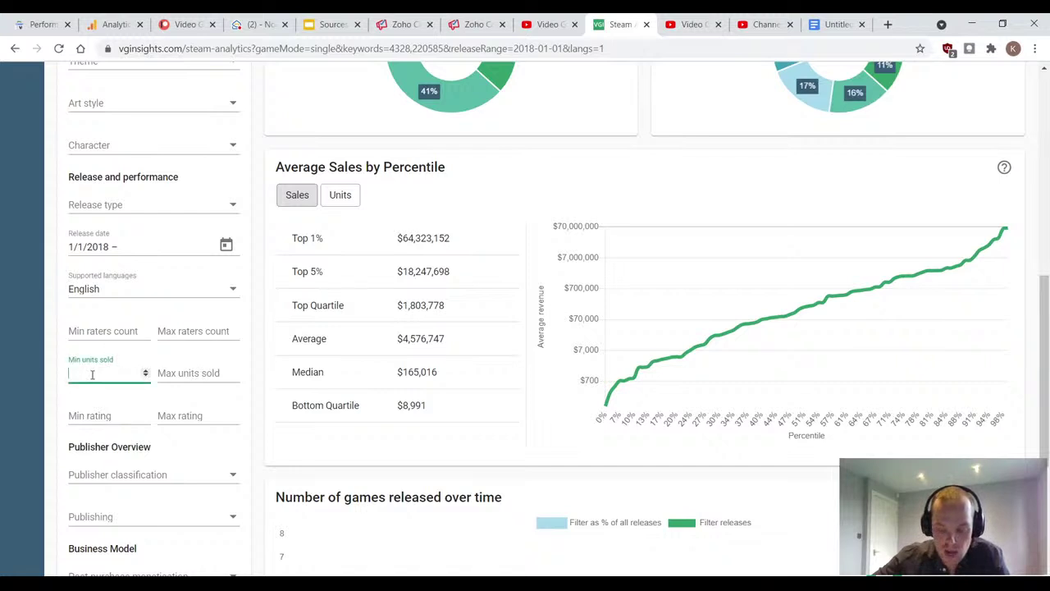
{"action": "type", "text": "300"}
{"action": "left_click", "coordinate": [256, 342]}
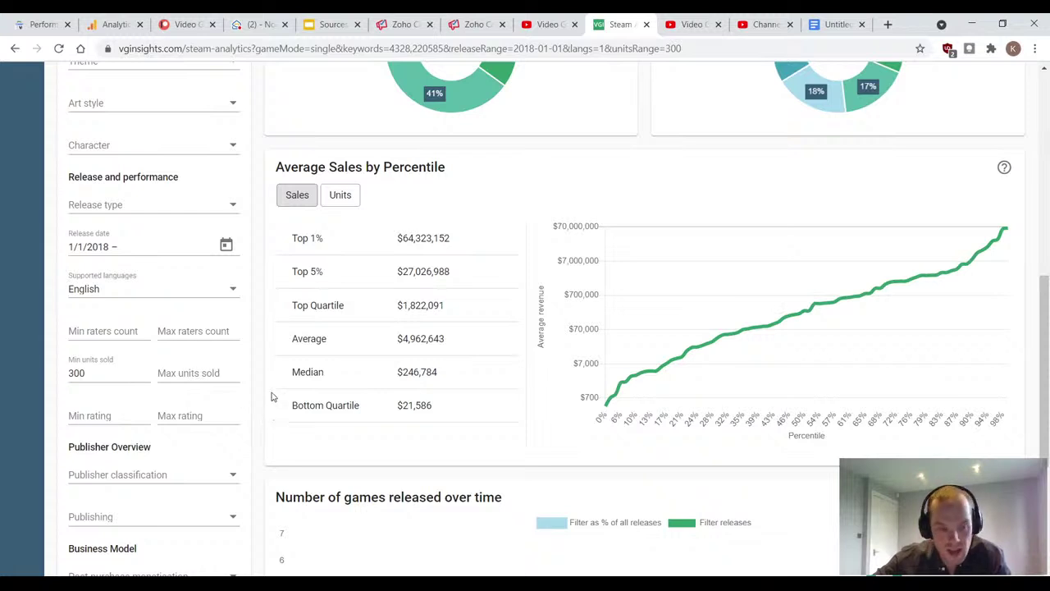
Step: Set the publisher classification filter to Indie and the minimum price to 0.01
{"action": "scroll", "coordinate": [274, 396], "scroll_direction": "down", "scroll_amount": 1}
{"action": "scroll", "coordinate": [273, 397], "scroll_direction": "down", "scroll_amount": 1}
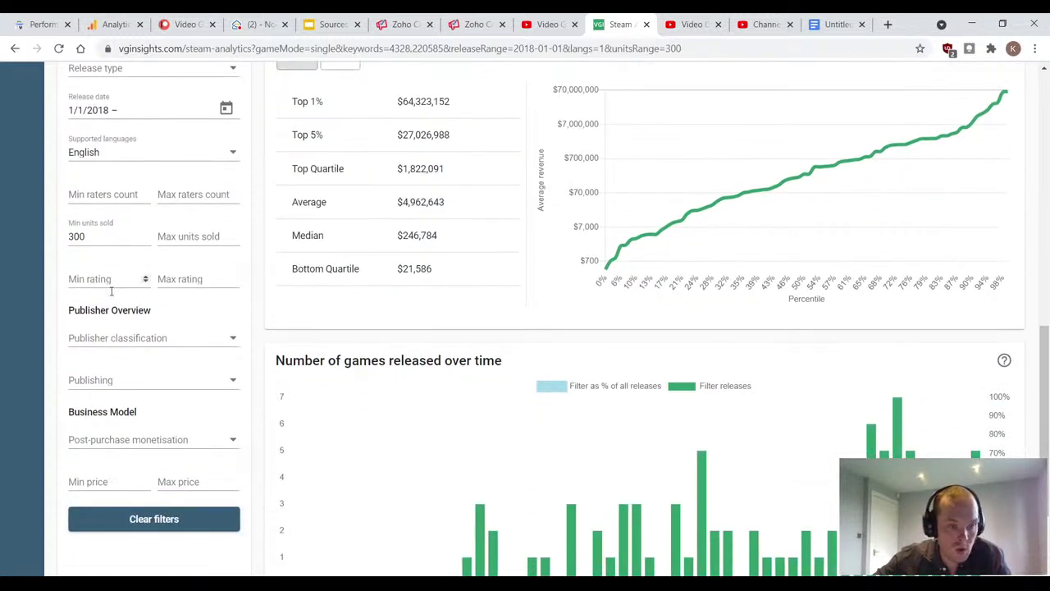
{"action": "left_click", "coordinate": [160, 349]}
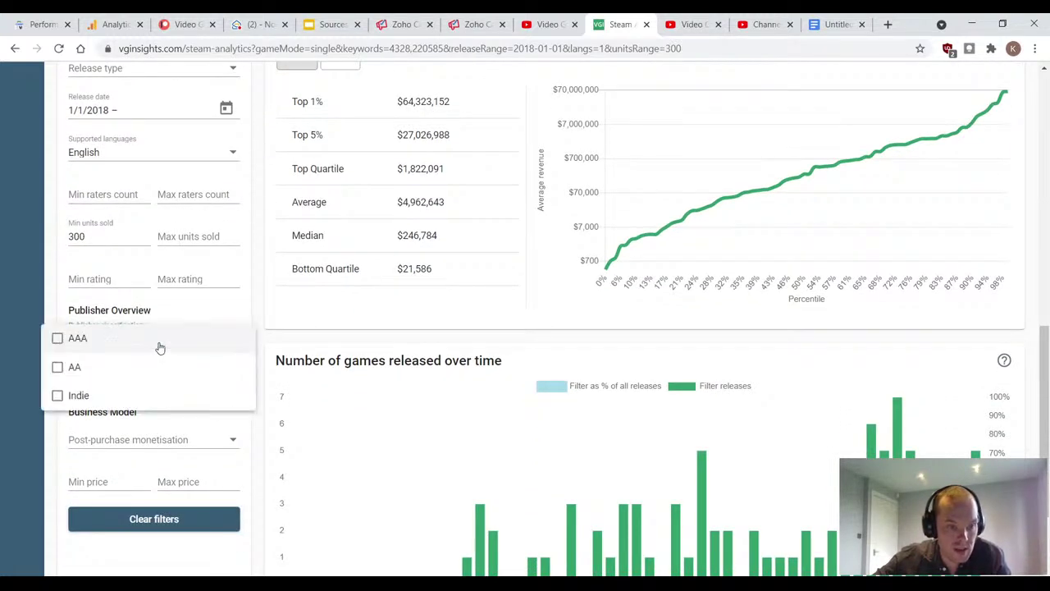
{"action": "left_click", "coordinate": [58, 396]}
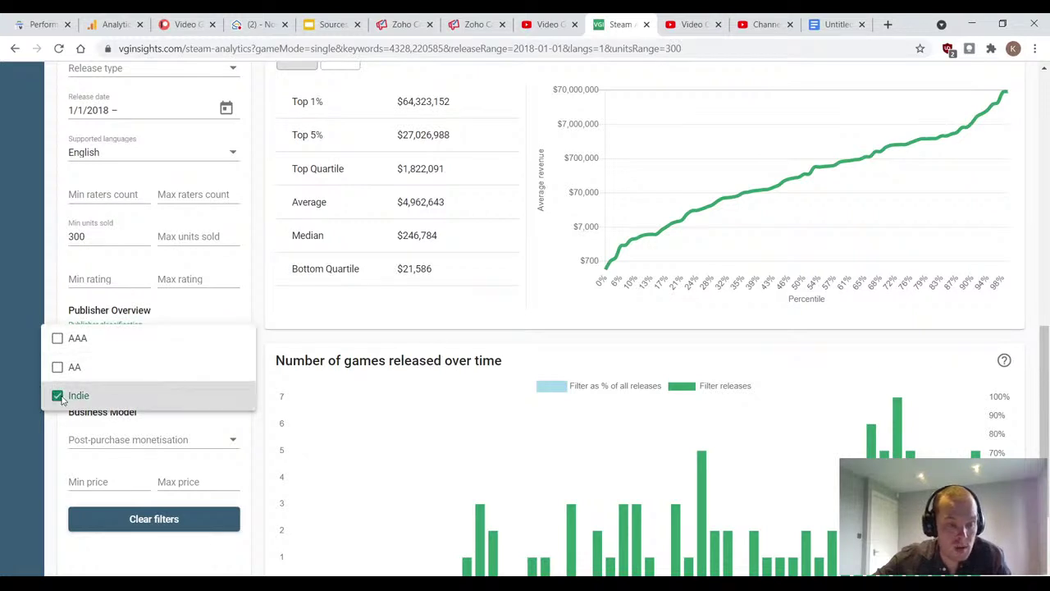
{"action": "left_click", "coordinate": [263, 302]}
{"action": "left_click", "coordinate": [103, 486]}
{"action": "type", "text": "0."}
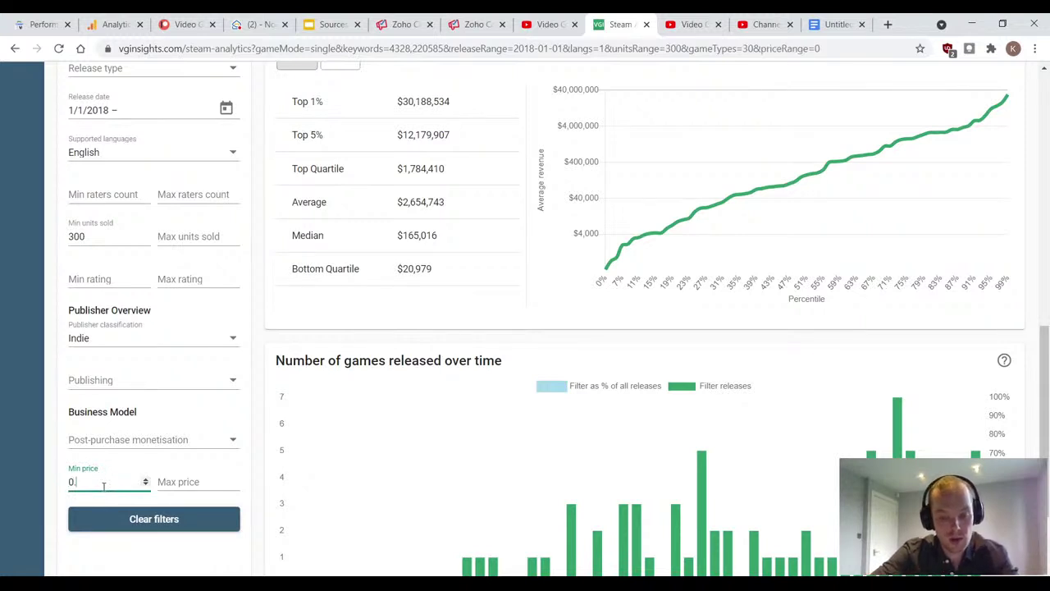
{"action": "type", "text": "01"}
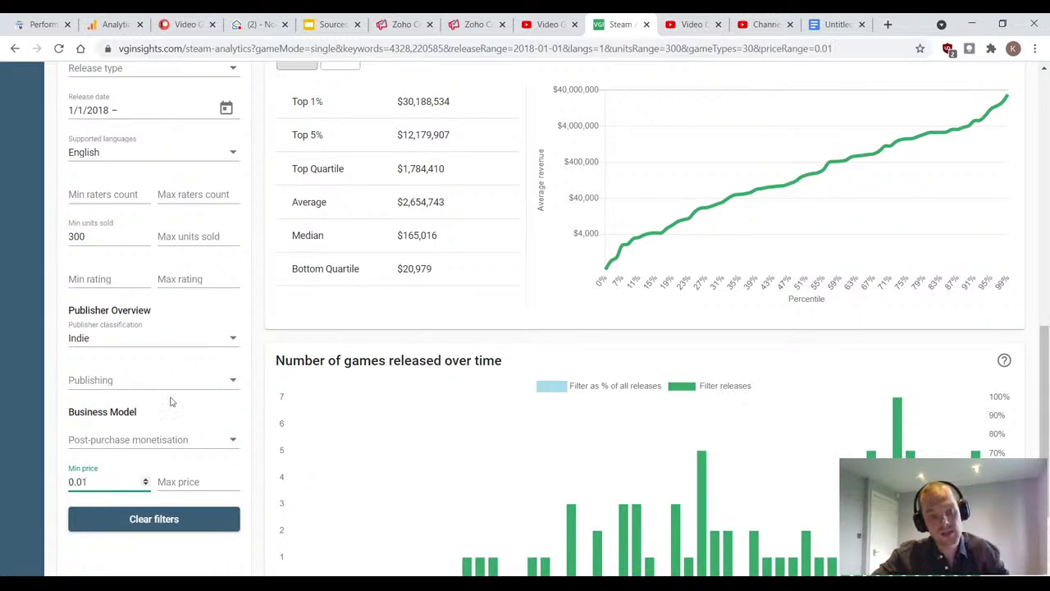
{"action": "left_click", "coordinate": [261, 364]}
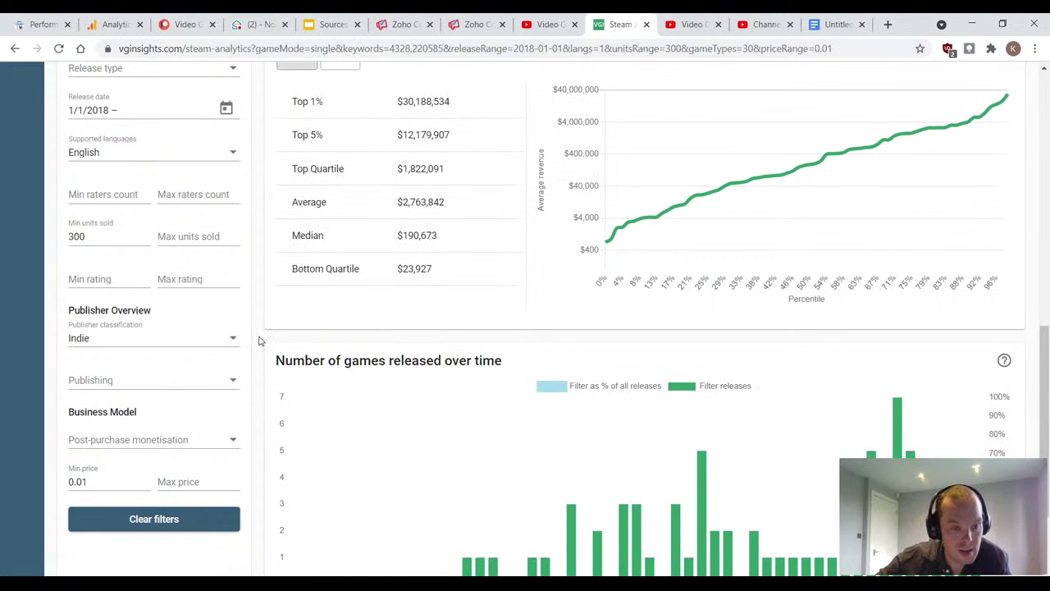
Step: Compare the filtered games' average price, user ratings and supported languages with the benchmarks, and view the price and revenue distributions
{"action": "scroll", "coordinate": [259, 341], "scroll_direction": "up", "scroll_amount": 10}
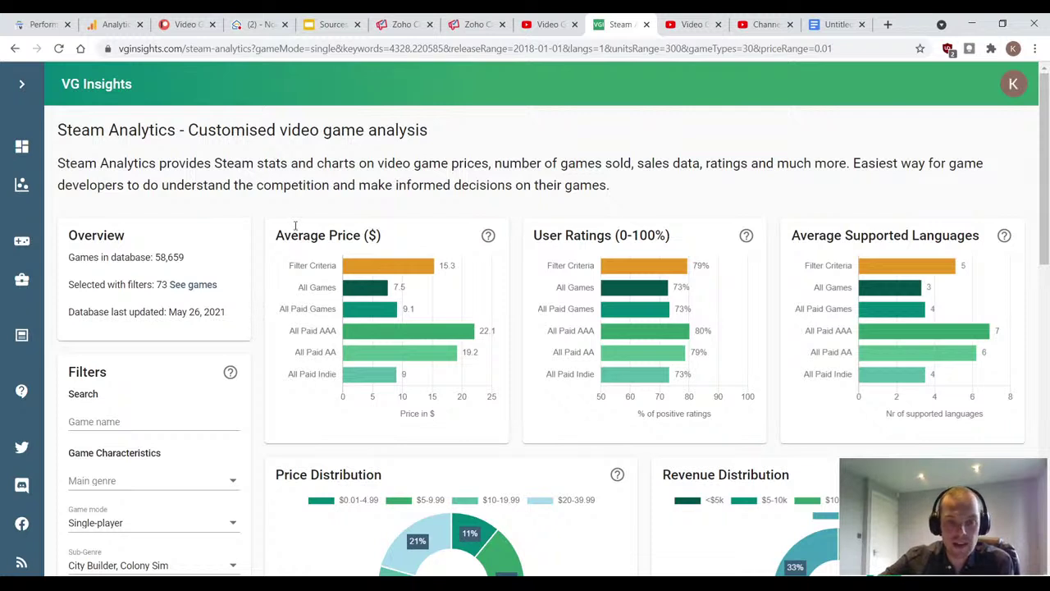
{"action": "mouse_move", "coordinate": [420, 267]}
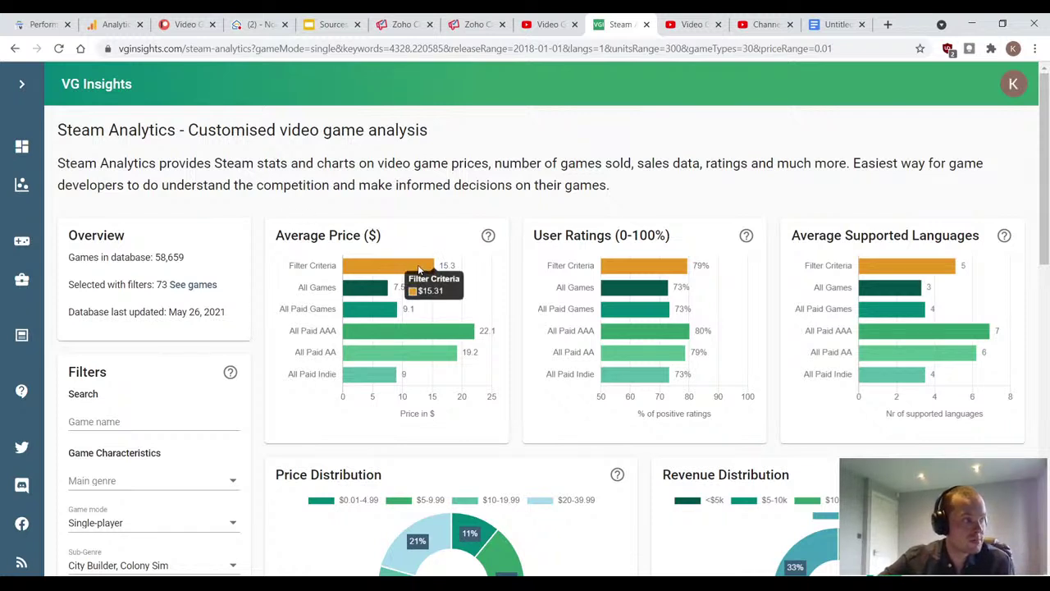
{"action": "mouse_move", "coordinate": [366, 292]}
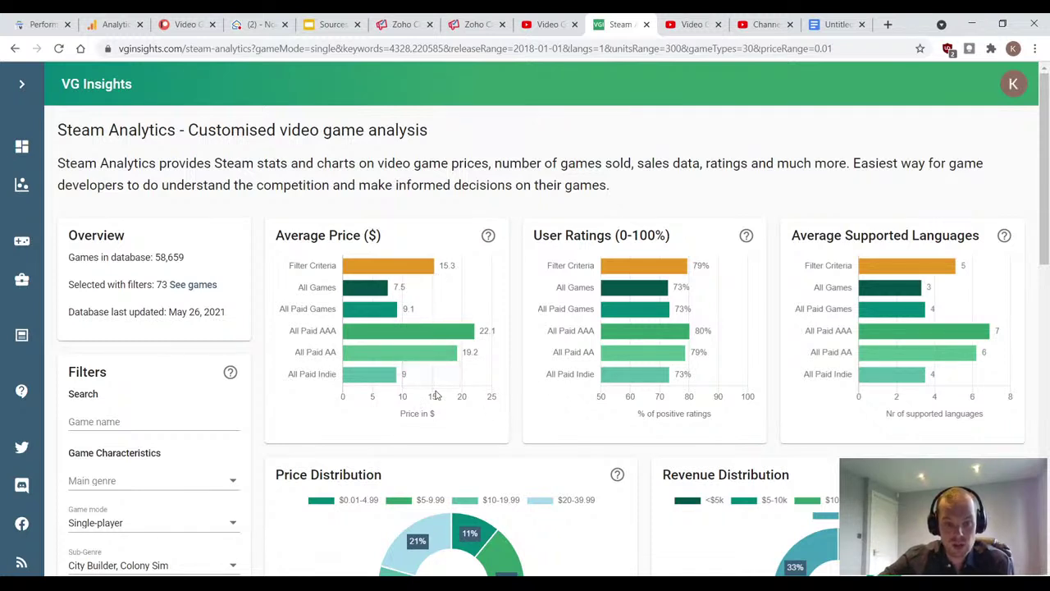
{"action": "mouse_move", "coordinate": [569, 358]}
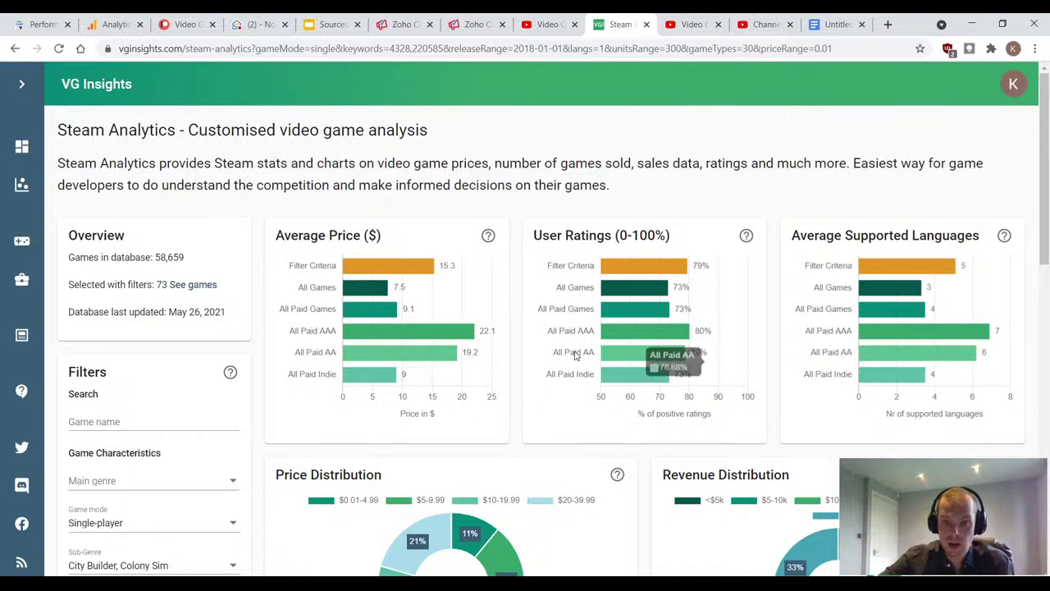
{"action": "mouse_move", "coordinate": [677, 269]}
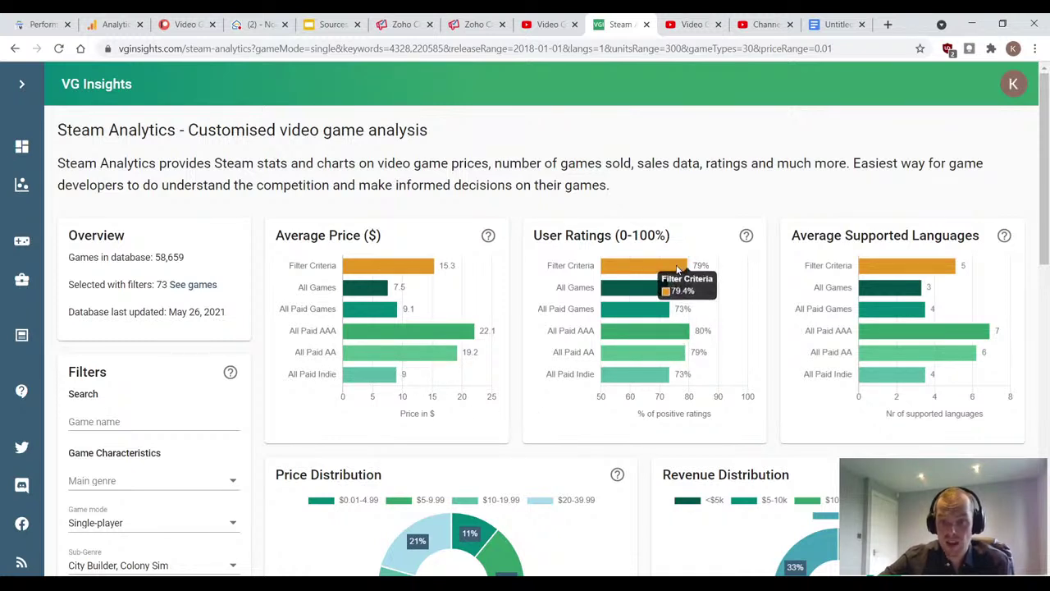
{"action": "mouse_move", "coordinate": [901, 267]}
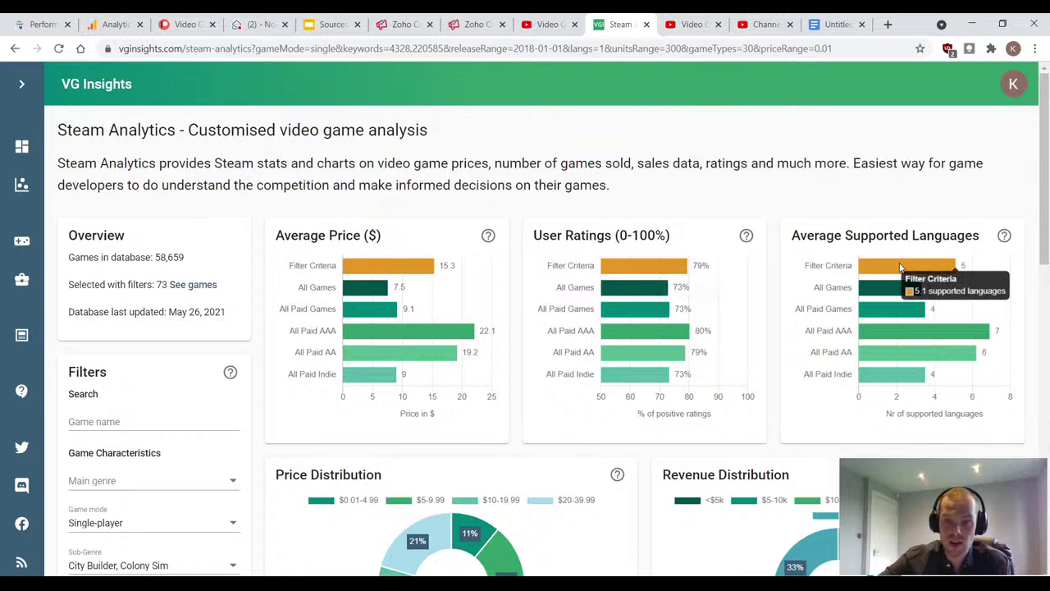
{"action": "scroll", "coordinate": [897, 246], "scroll_direction": "down", "scroll_amount": 1}
{"action": "scroll", "coordinate": [809, 390], "scroll_direction": "down", "scroll_amount": 2}
{"action": "scroll", "coordinate": [809, 391], "scroll_direction": "down", "scroll_amount": 1}
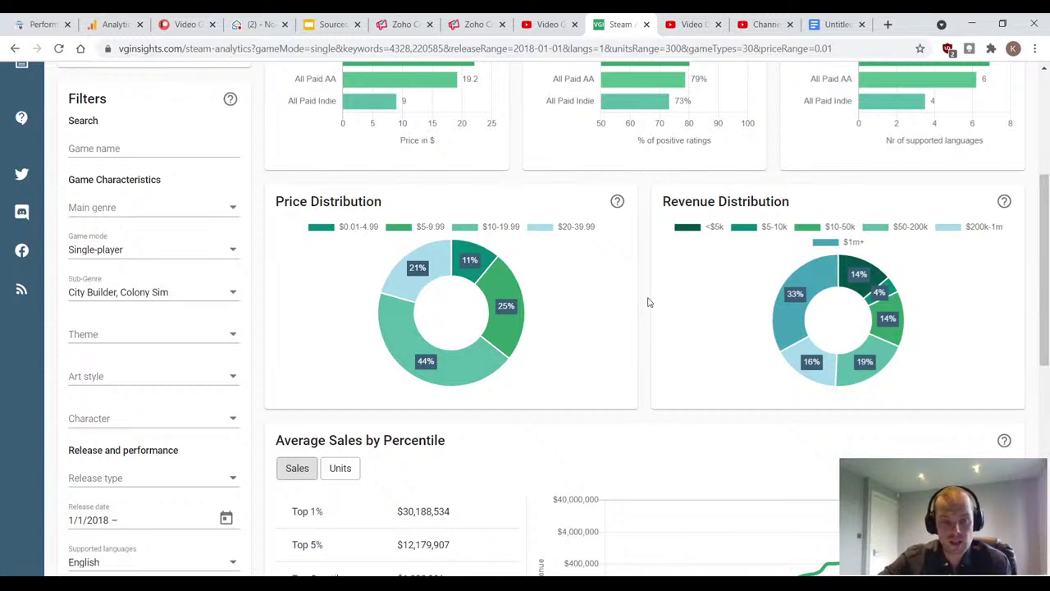
Step: Examine the segments of the Price Distribution and Revenue Distribution charts, taking the release date filter into account
{"action": "scroll", "coordinate": [652, 303], "scroll_direction": "down", "scroll_amount": 1}
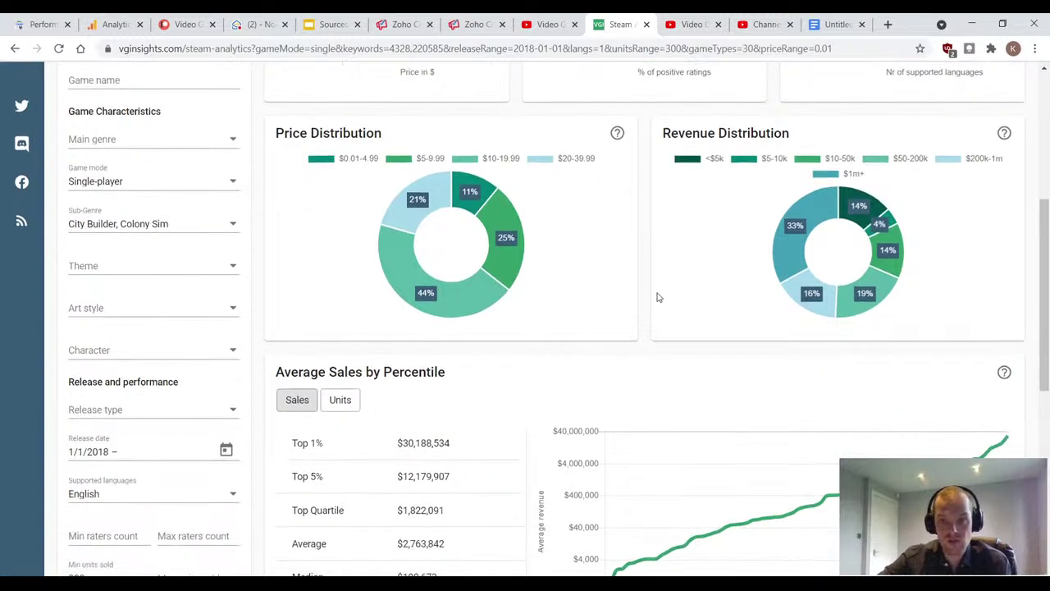
{"action": "mouse_move", "coordinate": [472, 187]}
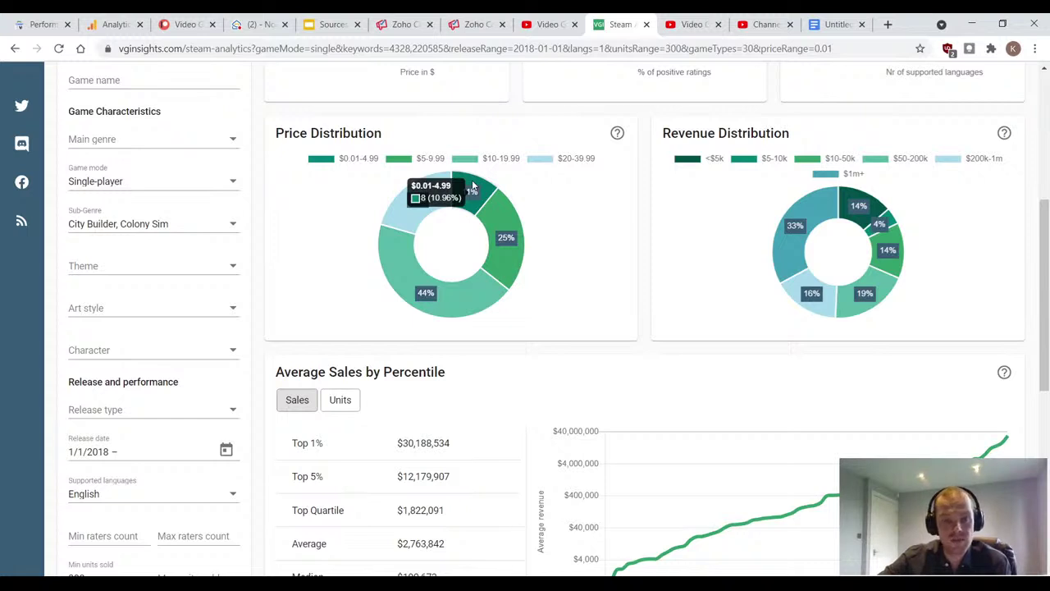
{"action": "mouse_move", "coordinate": [503, 222]}
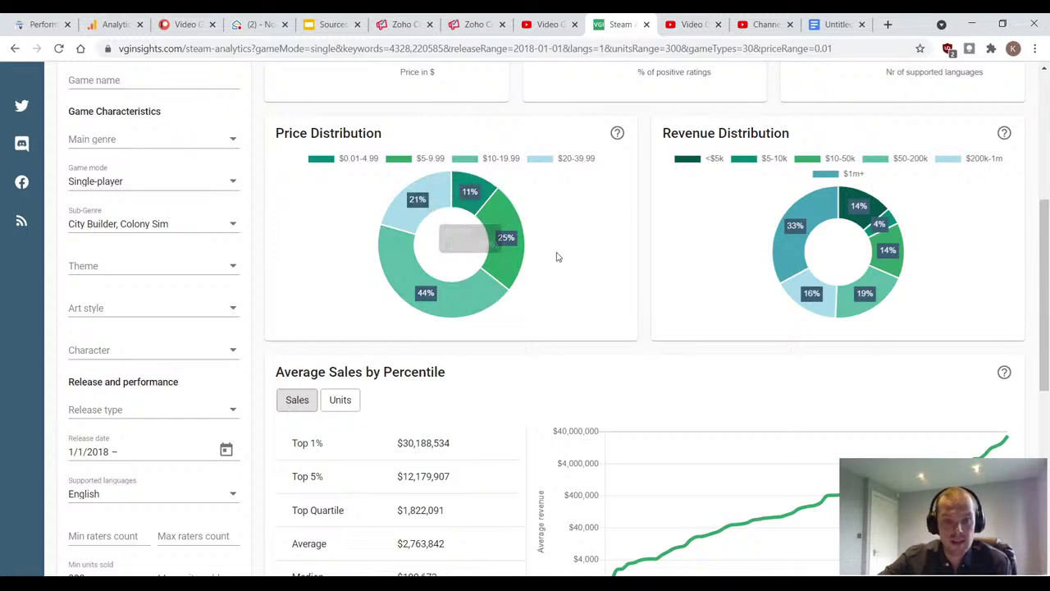
{"action": "mouse_move", "coordinate": [460, 300]}
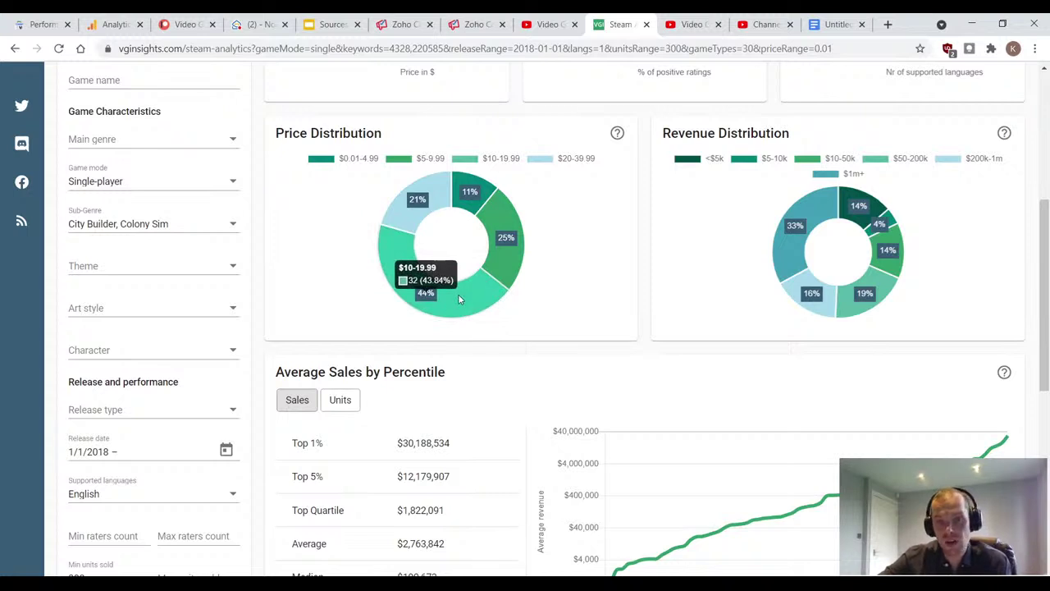
{"action": "mouse_move", "coordinate": [399, 217]}
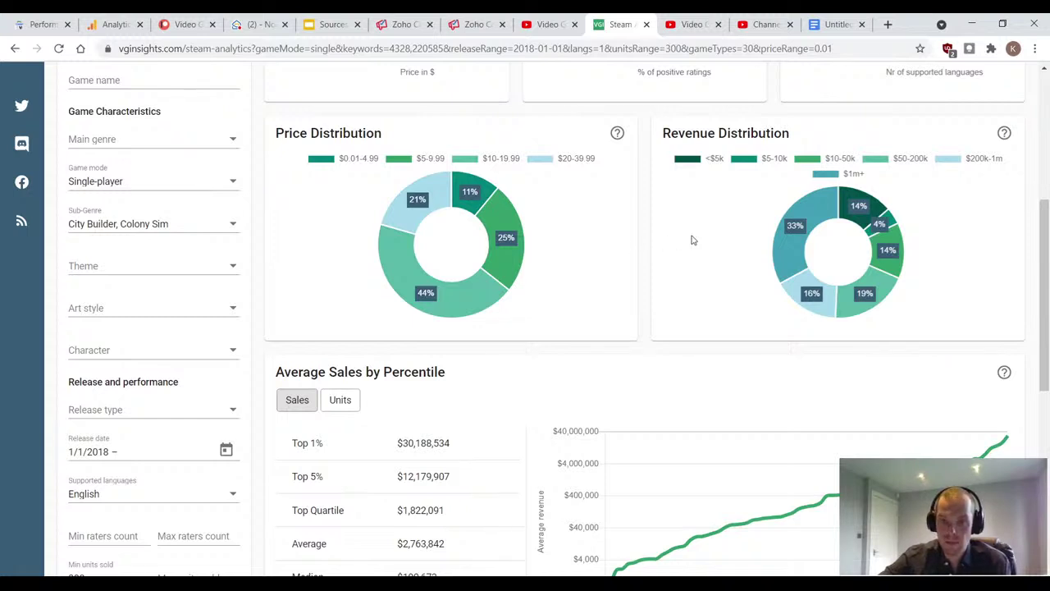
{"action": "mouse_move", "coordinate": [780, 247]}
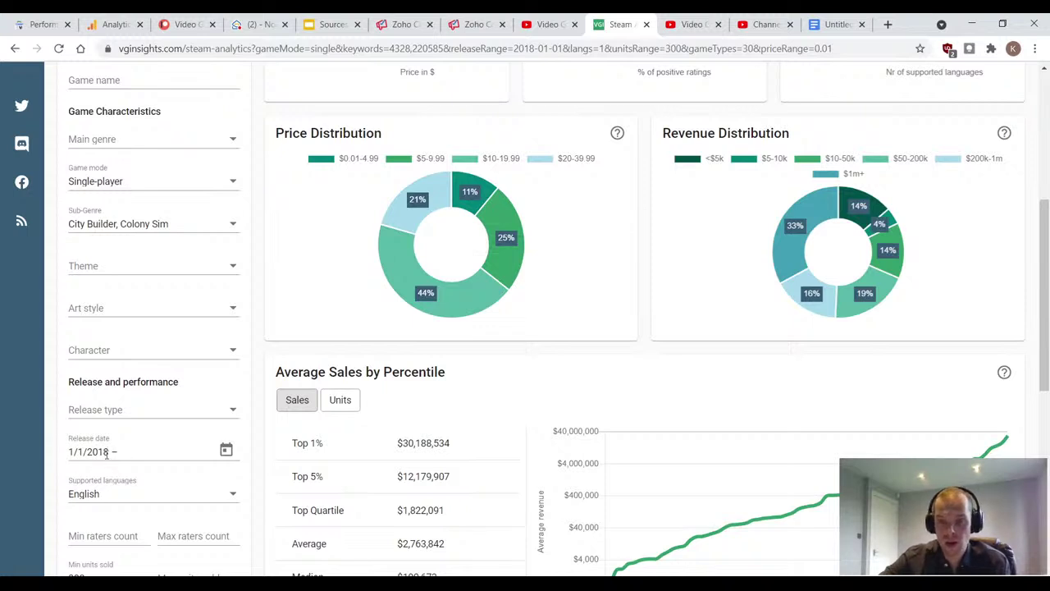
{"action": "left_click", "coordinate": [75, 452]}
{"action": "left_click", "coordinate": [576, 350]}
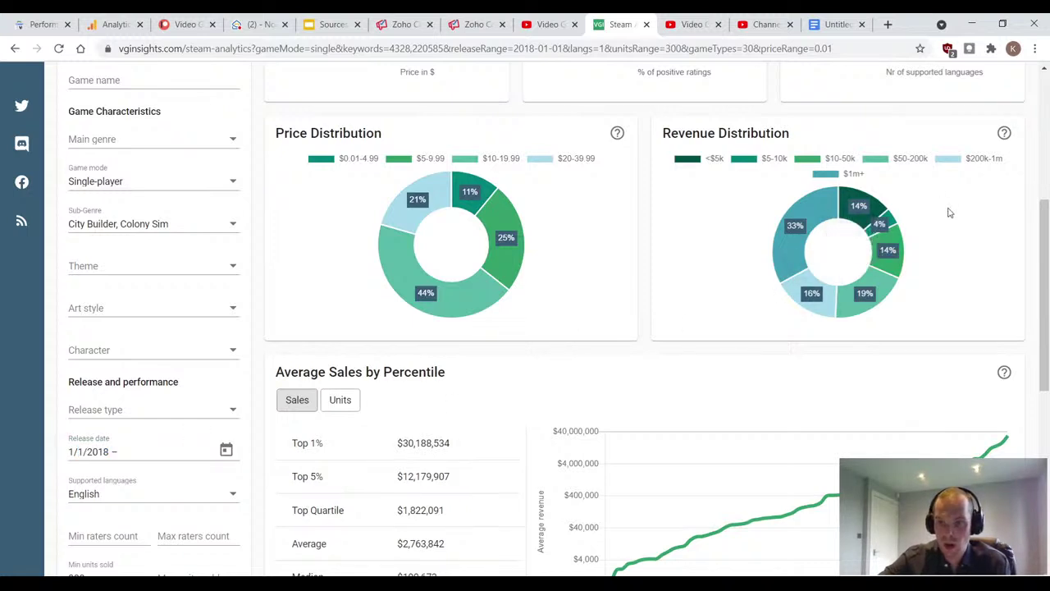
{"action": "mouse_move", "coordinate": [876, 208]}
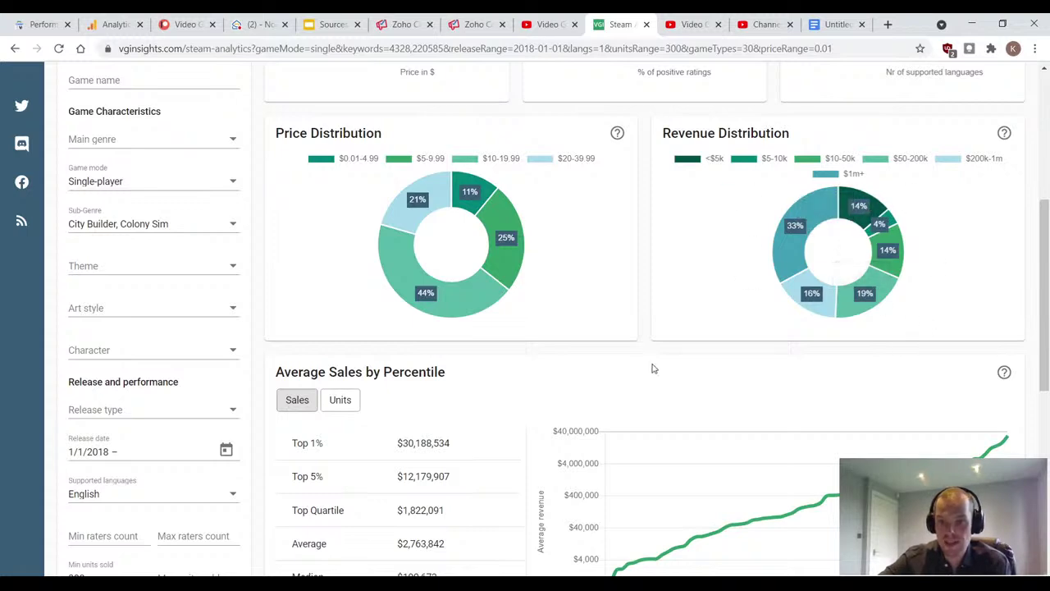
Step: Examine the Average Sales by Percentile table, focusing on the median sales figure
{"action": "scroll", "coordinate": [652, 345], "scroll_direction": "down", "scroll_amount": 5}
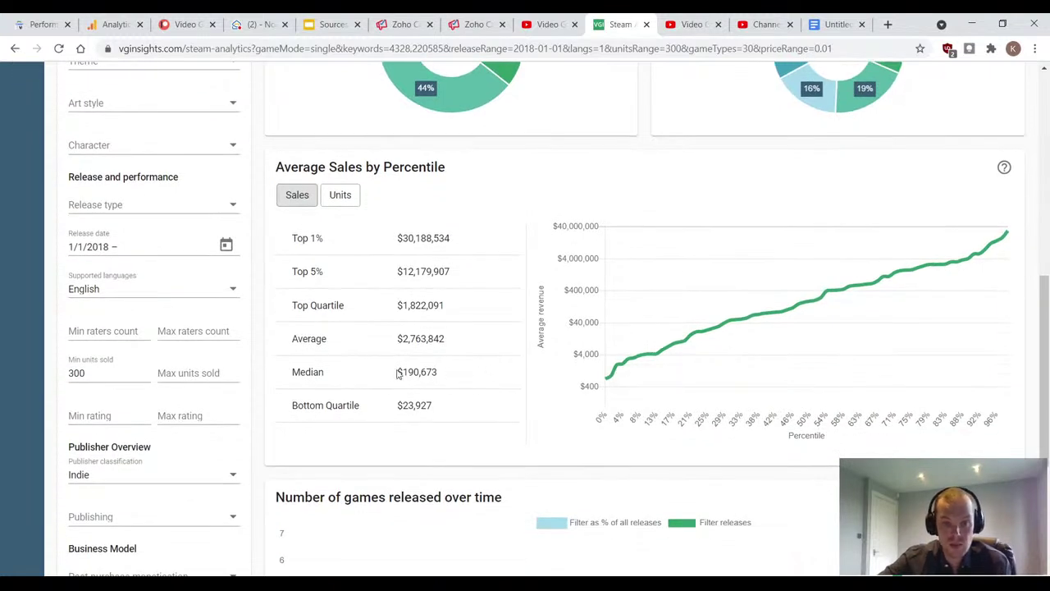
{"action": "left_click_drag", "start_coordinate": [391, 379], "coordinate": [462, 377]}
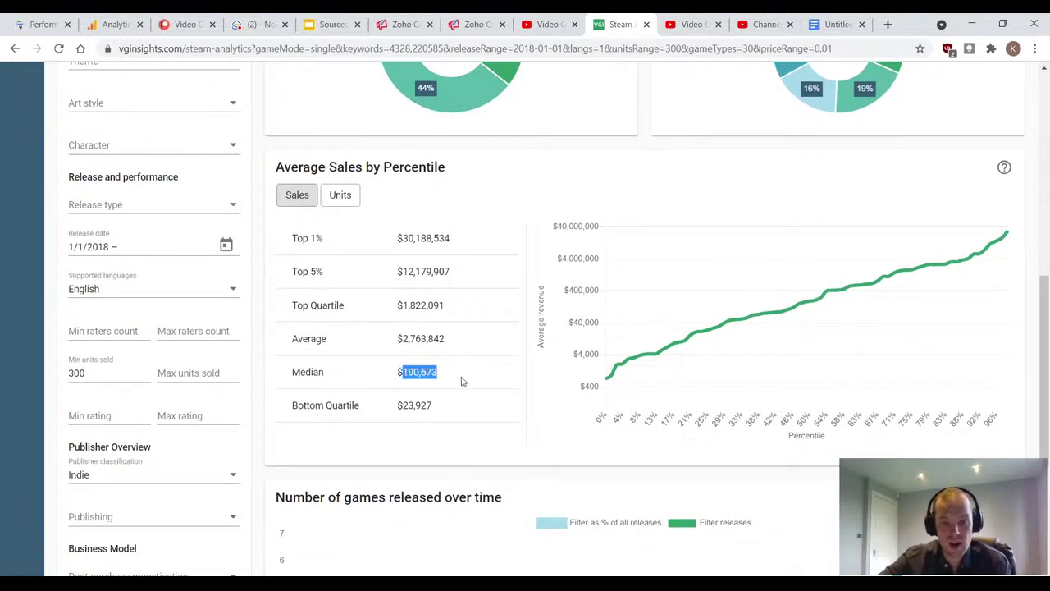
{"action": "left_click", "coordinate": [462, 378]}
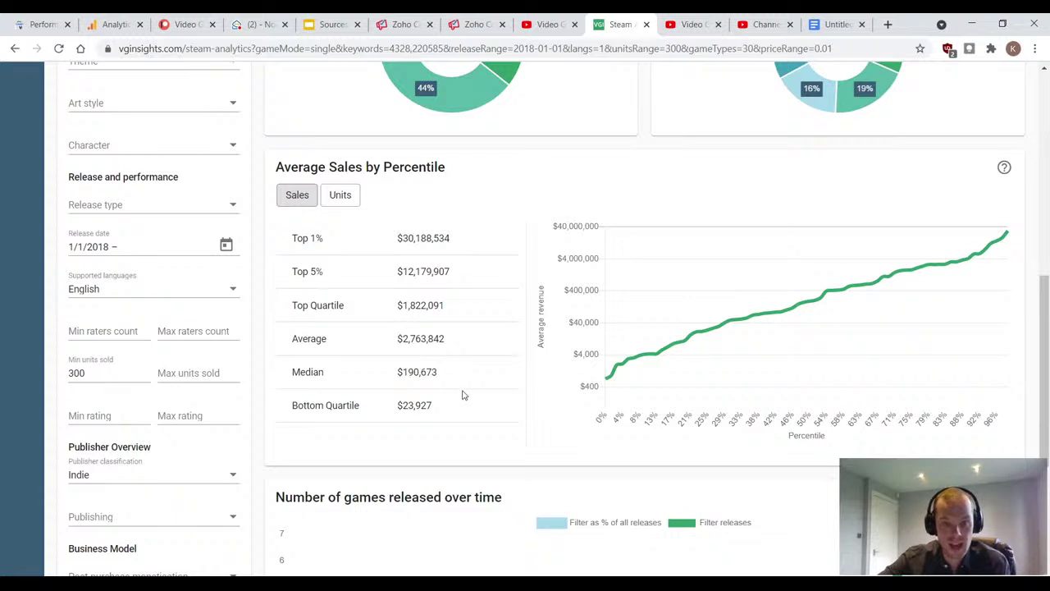
{"action": "left_click_drag", "start_coordinate": [449, 381], "coordinate": [390, 379]}
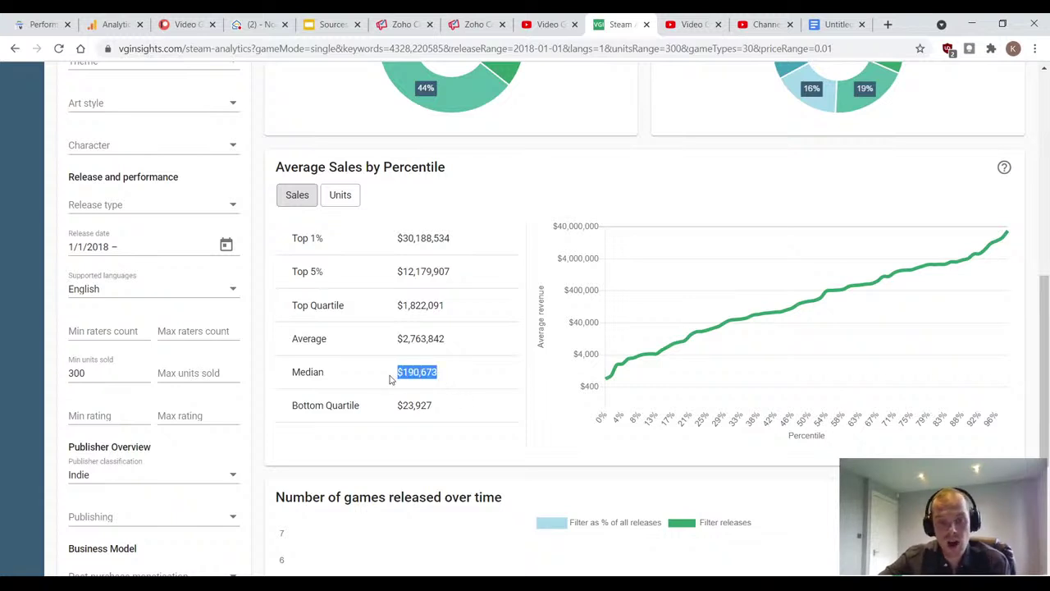
{"action": "left_click", "coordinate": [462, 379]}
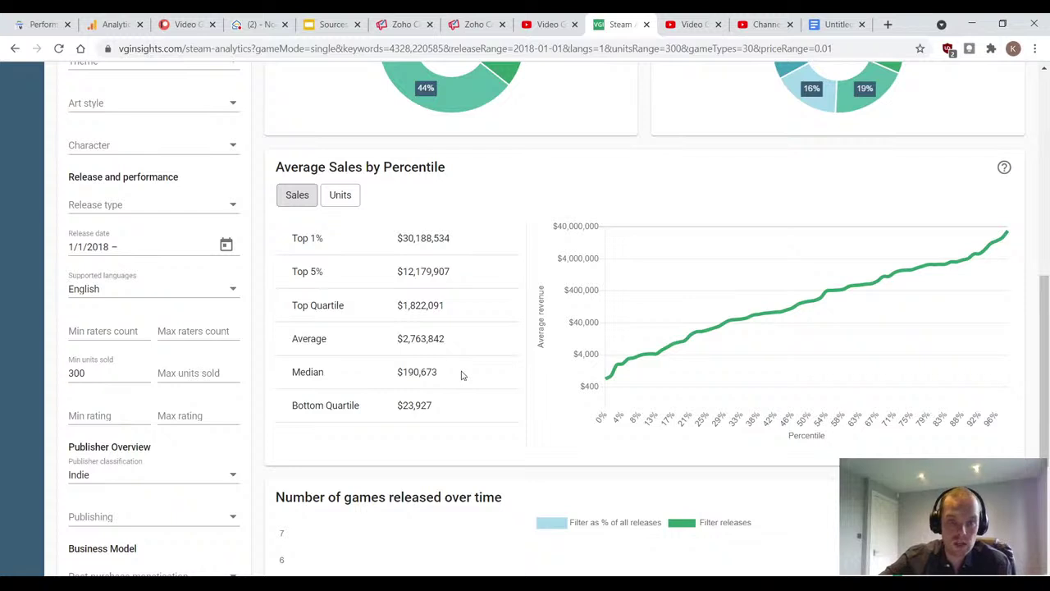
{"action": "left_click_drag", "start_coordinate": [448, 376], "coordinate": [386, 375]}
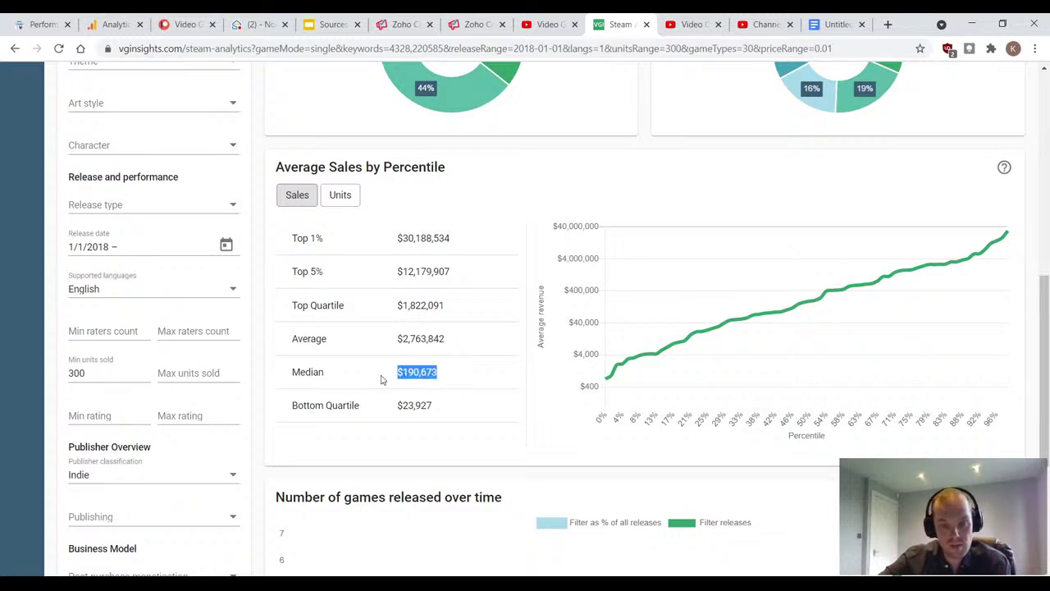
{"action": "left_click", "coordinate": [453, 371]}
Step: Review the sales percentile curve and the number of games released over time, and return to the overview charts
{"action": "scroll", "coordinate": [494, 384], "scroll_direction": "down", "scroll_amount": 2}
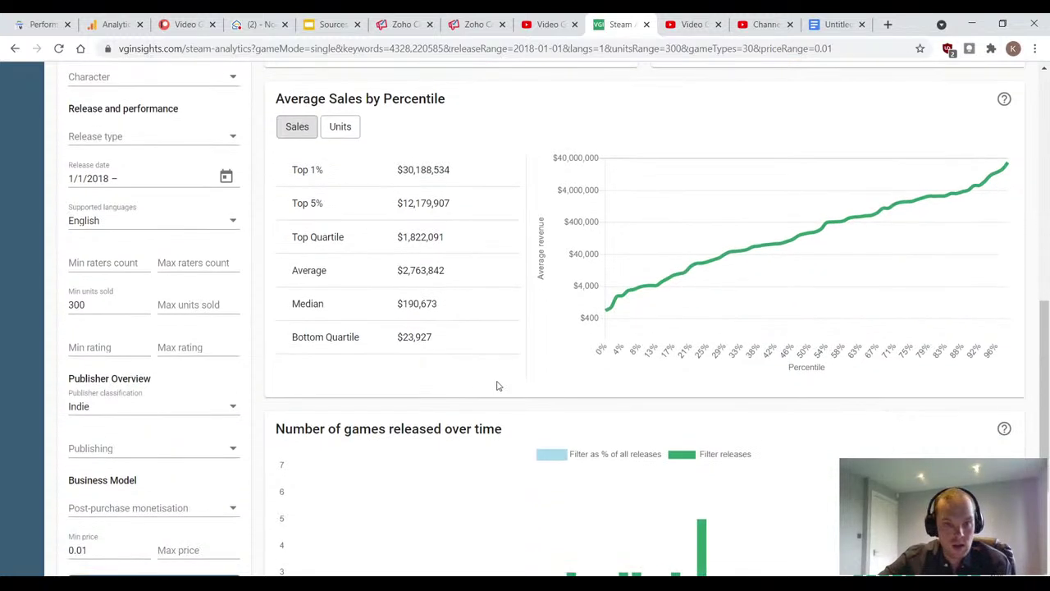
{"action": "scroll", "coordinate": [494, 342], "scroll_direction": "up", "scroll_amount": 2}
{"action": "scroll", "coordinate": [495, 339], "scroll_direction": "down", "scroll_amount": 4}
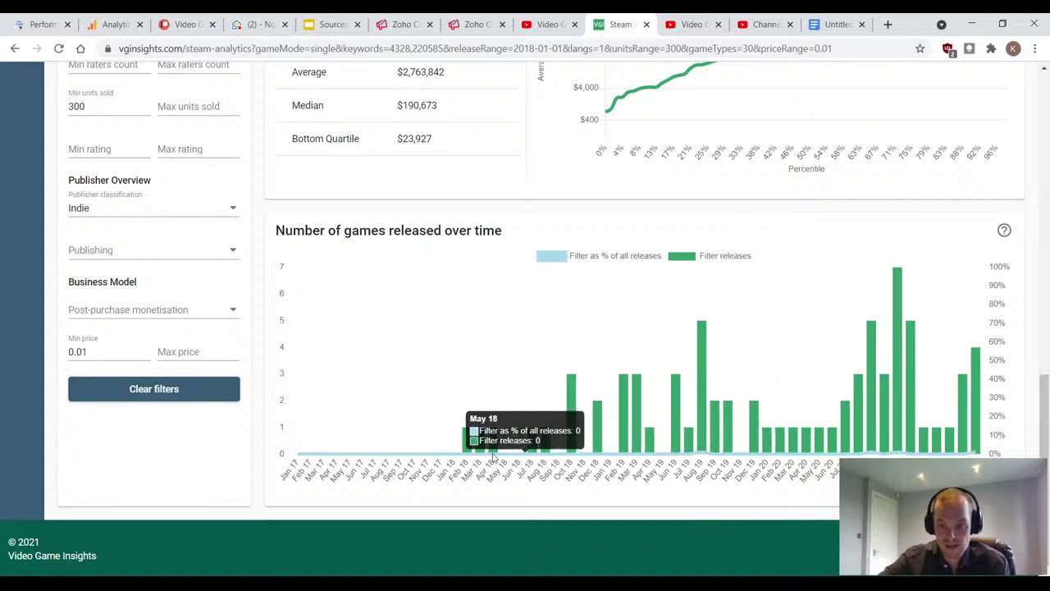
{"action": "scroll", "coordinate": [482, 372], "scroll_direction": "up", "scroll_amount": 3}
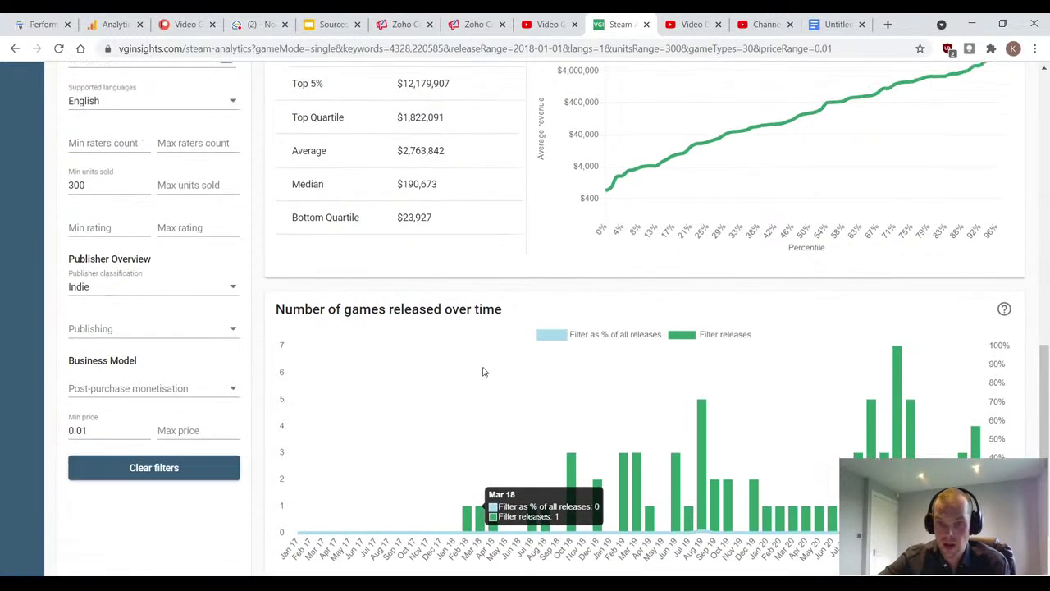
{"action": "scroll", "coordinate": [337, 419], "scroll_direction": "up", "scroll_amount": 10}
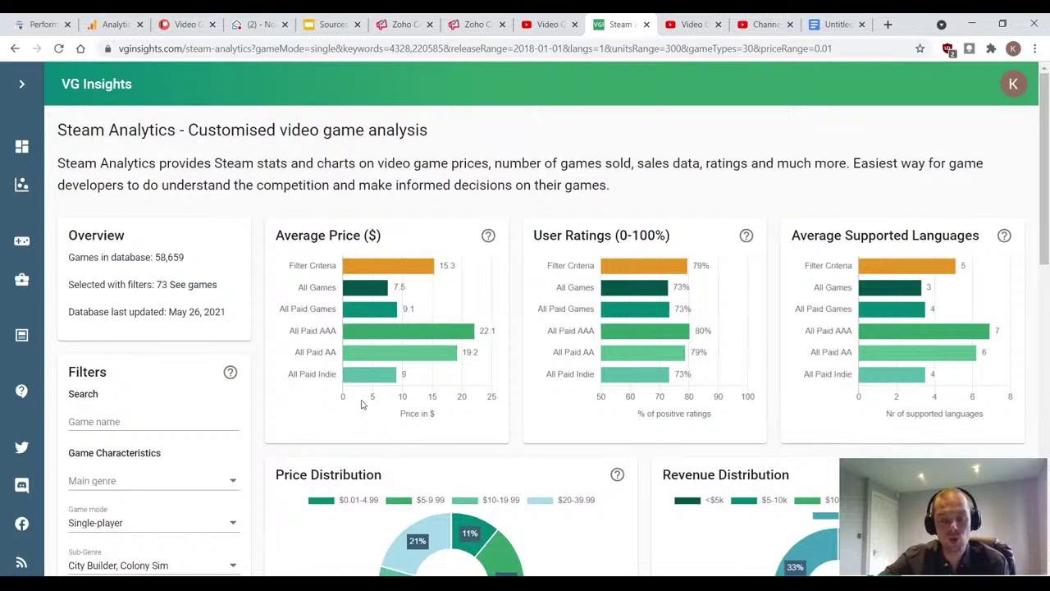
{"action": "scroll", "coordinate": [465, 431], "scroll_direction": "down", "scroll_amount": 3}
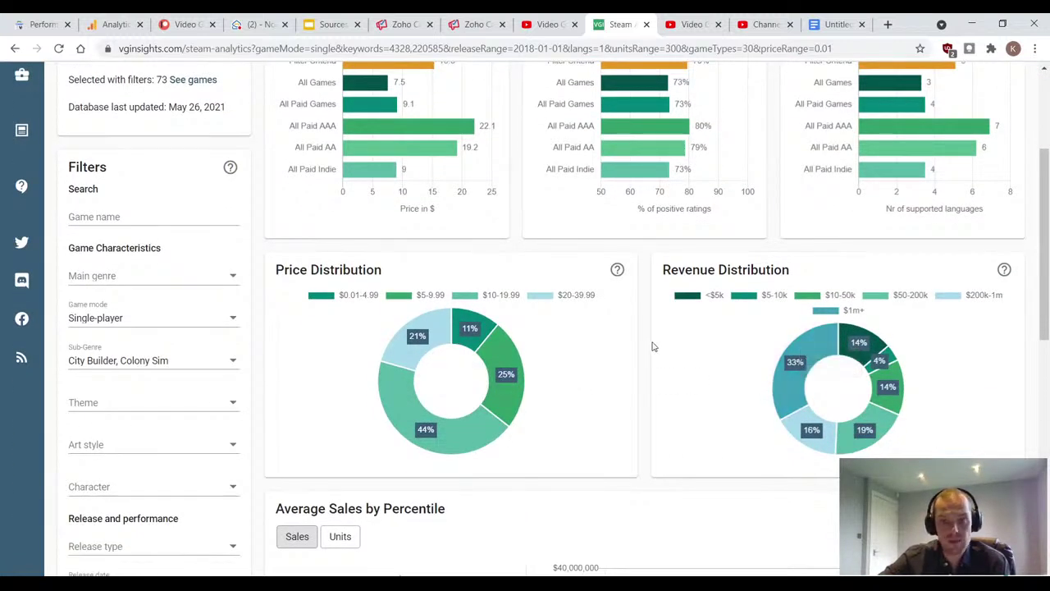
{"action": "scroll", "coordinate": [643, 346], "scroll_direction": "up", "scroll_amount": 2}
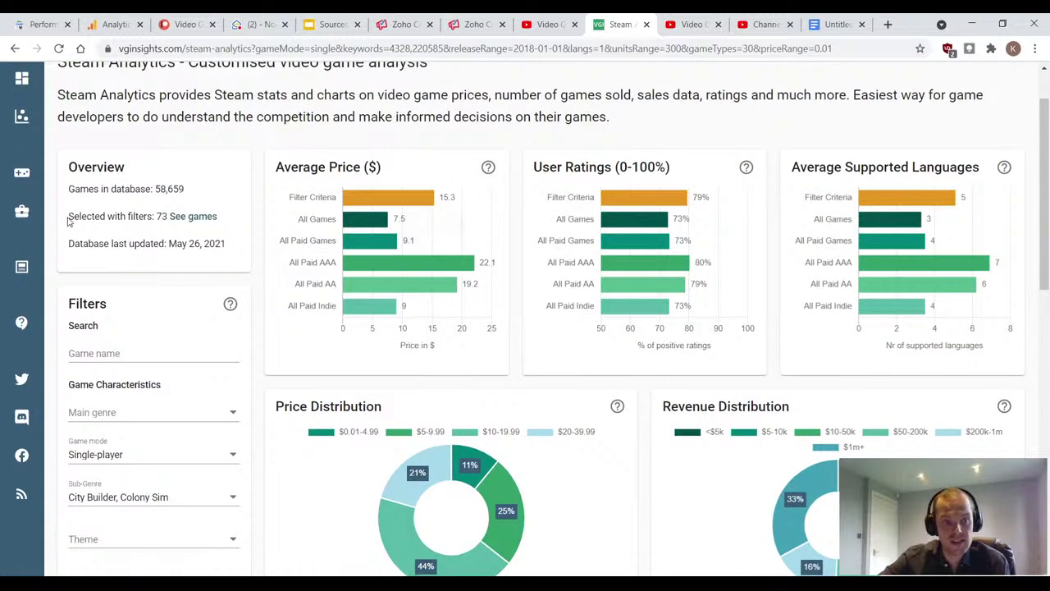
Step: Check how many games match the filters and open their list in the Games Database
{"action": "left_click_drag", "start_coordinate": [69, 221], "coordinate": [191, 211]}
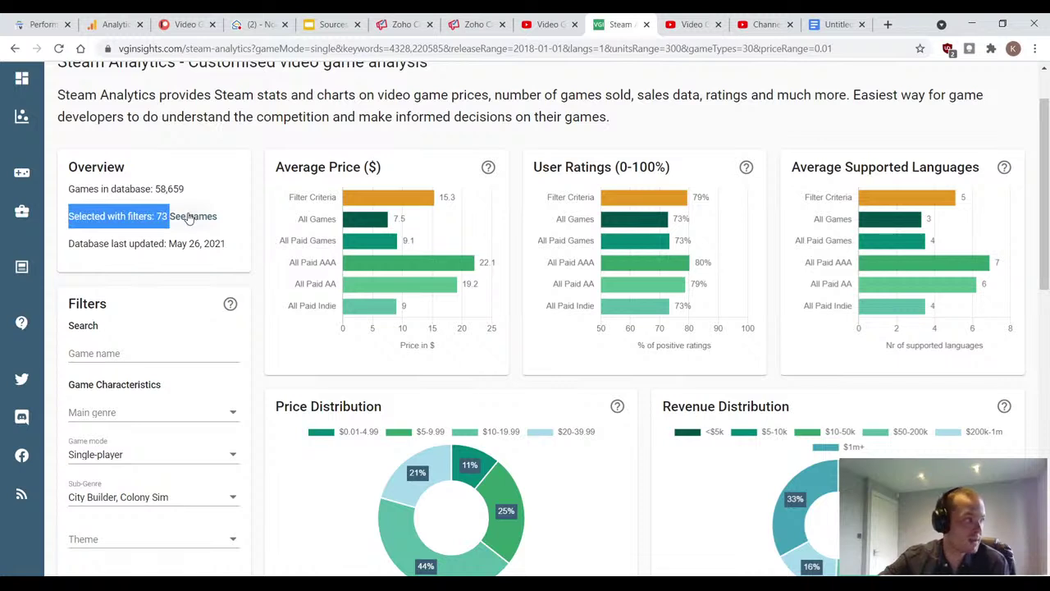
{"action": "left_click", "coordinate": [256, 198]}
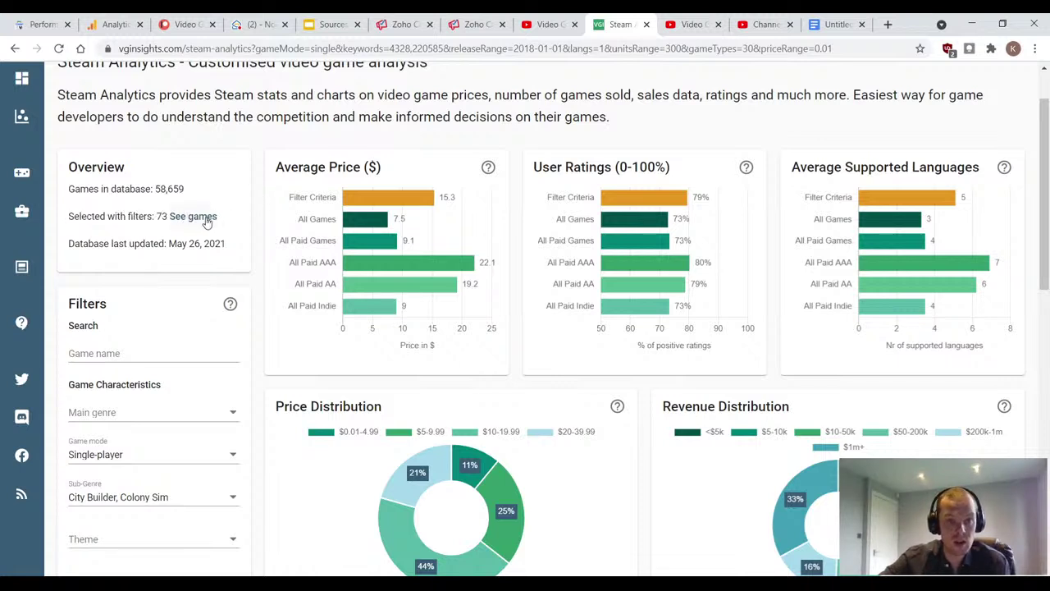
{"action": "left_click", "coordinate": [206, 221]}
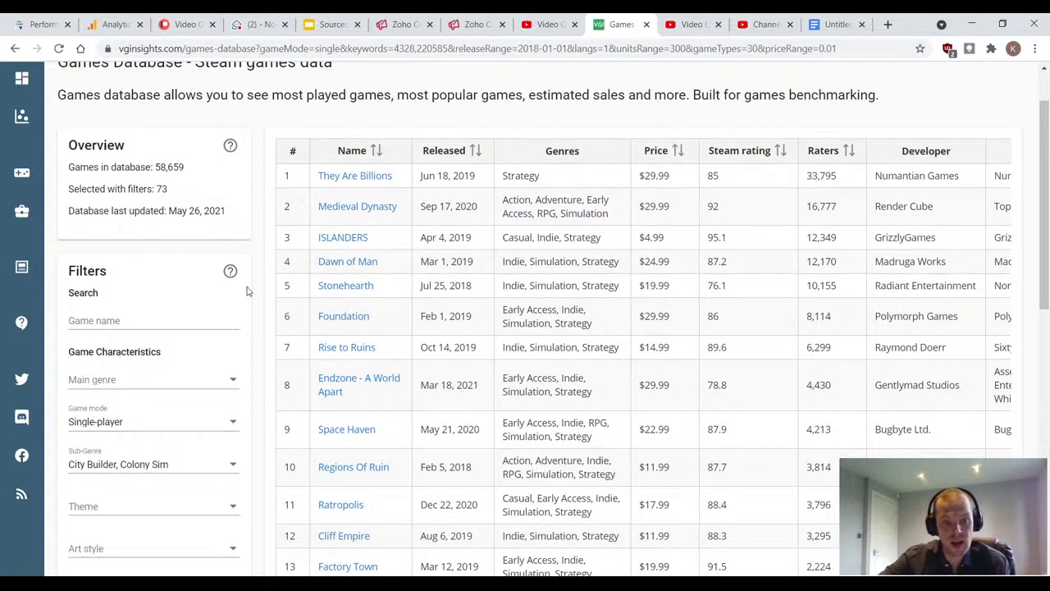
{"action": "scroll", "coordinate": [250, 286], "scroll_direction": "down", "scroll_amount": 5}
{"action": "scroll", "coordinate": [433, 367], "scroll_direction": "up", "scroll_amount": 6}
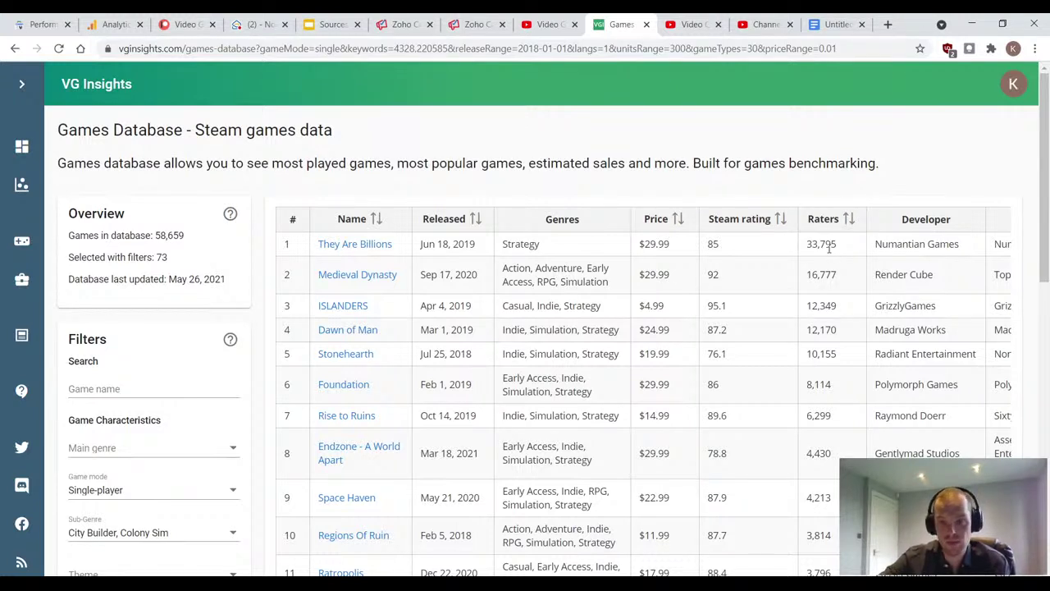
Step: Open the stats pages of They Are Billions, Medieval Dynasty, ISLANDERS and Dawn of Man in separate background tabs
{"action": "left_click", "coordinate": [361, 245], "text": "ctrl"}
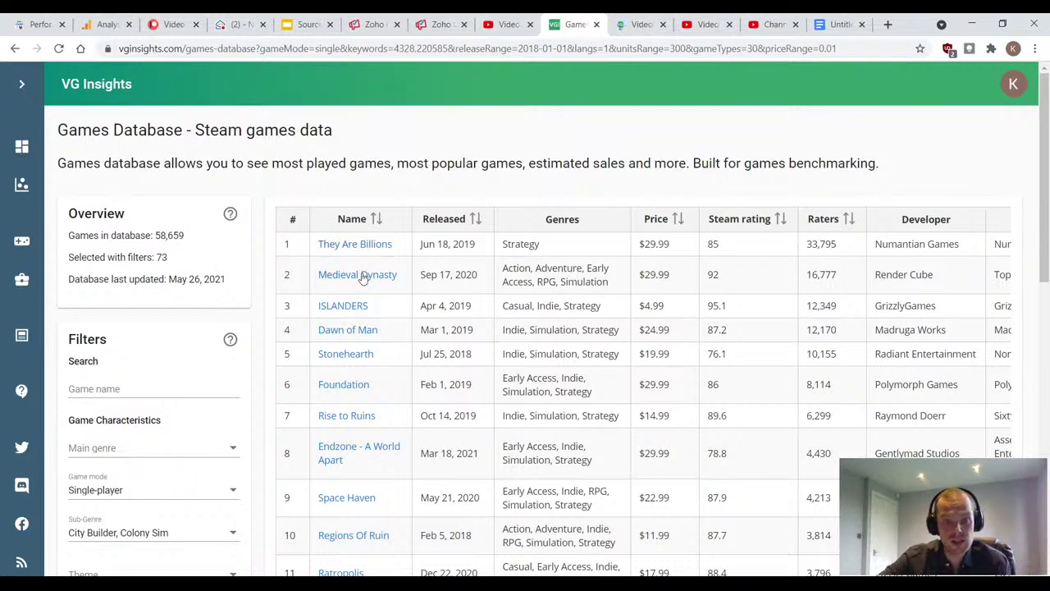
{"action": "left_click", "coordinate": [361, 277], "text": "ctrl"}
{"action": "left_click", "coordinate": [344, 307], "text": "ctrl"}
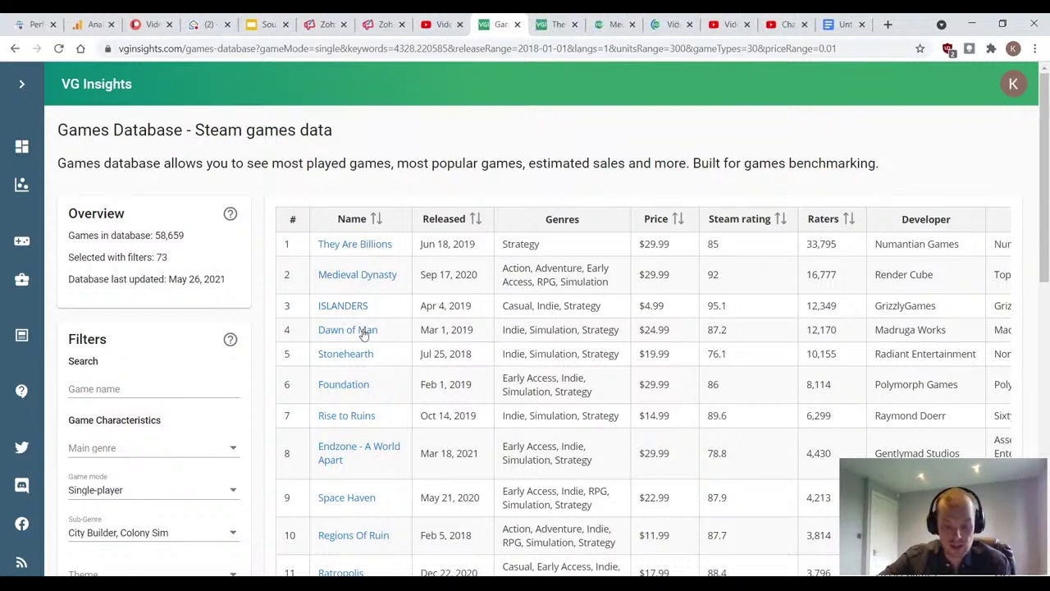
{"action": "left_click", "coordinate": [364, 330], "text": "ctrl"}
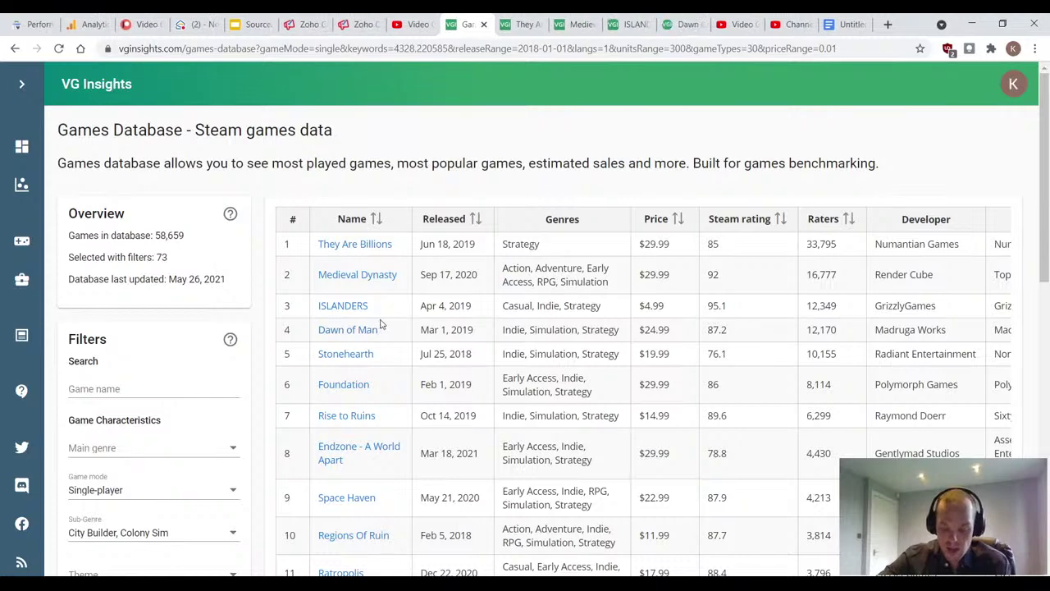
Step: Review the They Are Billions stats page with its estimated sales and open the game's Steam store page
{"action": "key", "text": "ctrl+Tab"}
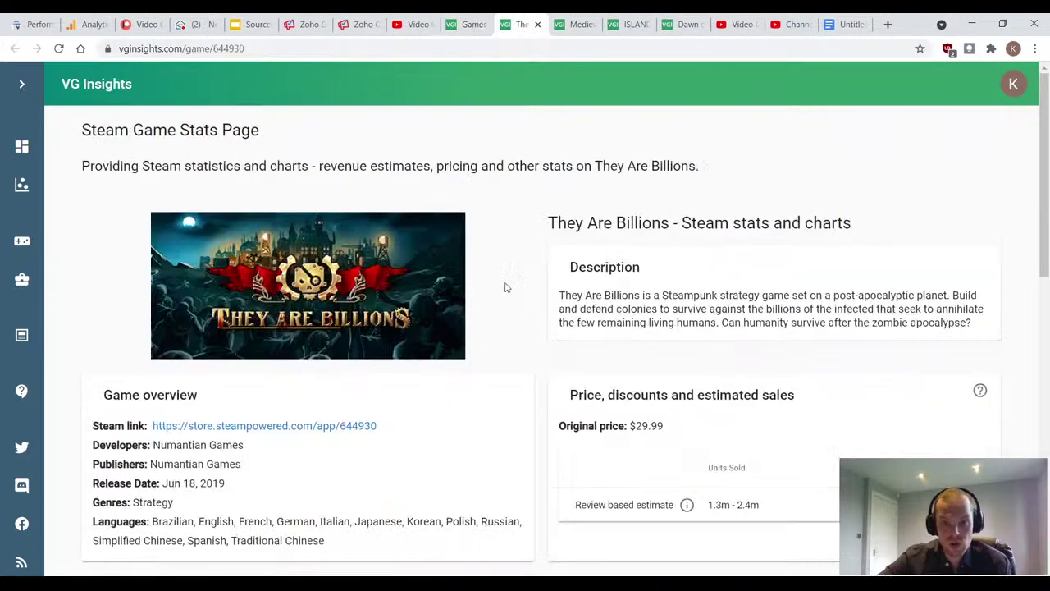
{"action": "scroll", "coordinate": [535, 281], "scroll_direction": "down", "scroll_amount": 2}
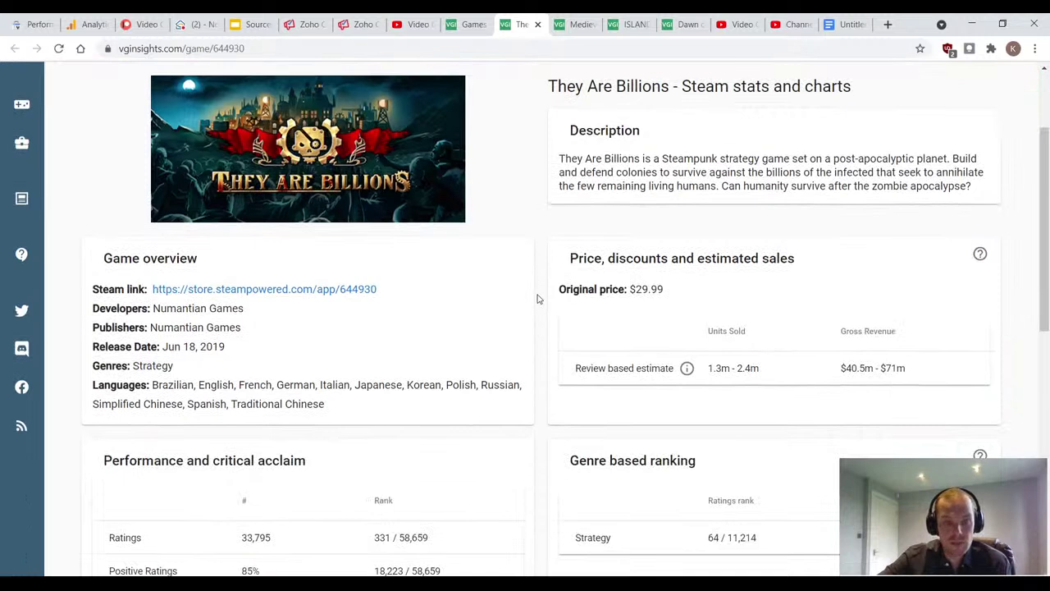
{"action": "left_click", "coordinate": [289, 291]}
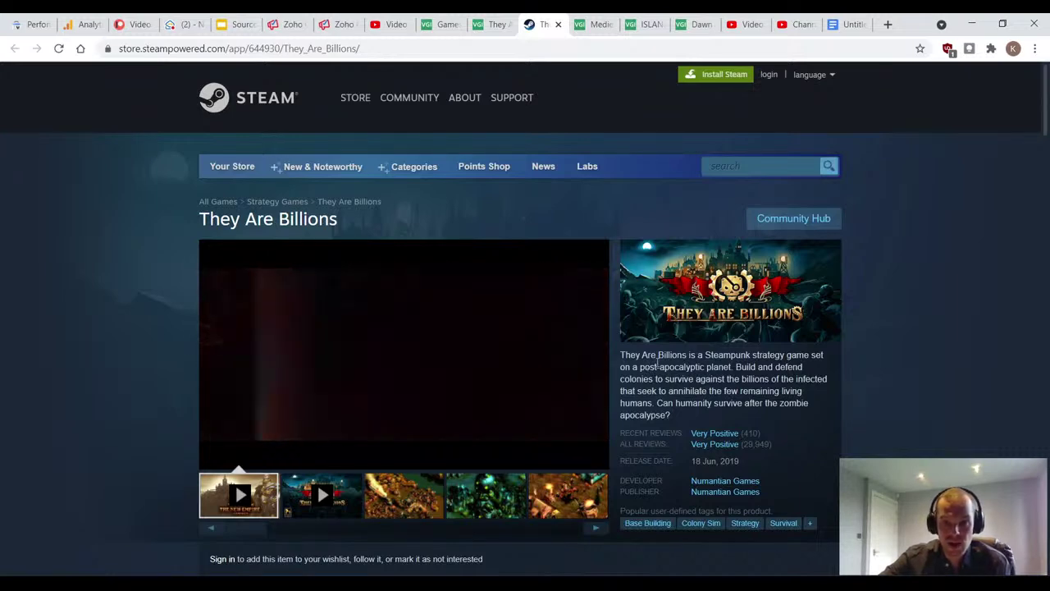
Step: View three gameplay screenshots of They Are Billions and read the game's short description
{"action": "left_click", "coordinate": [402, 502]}
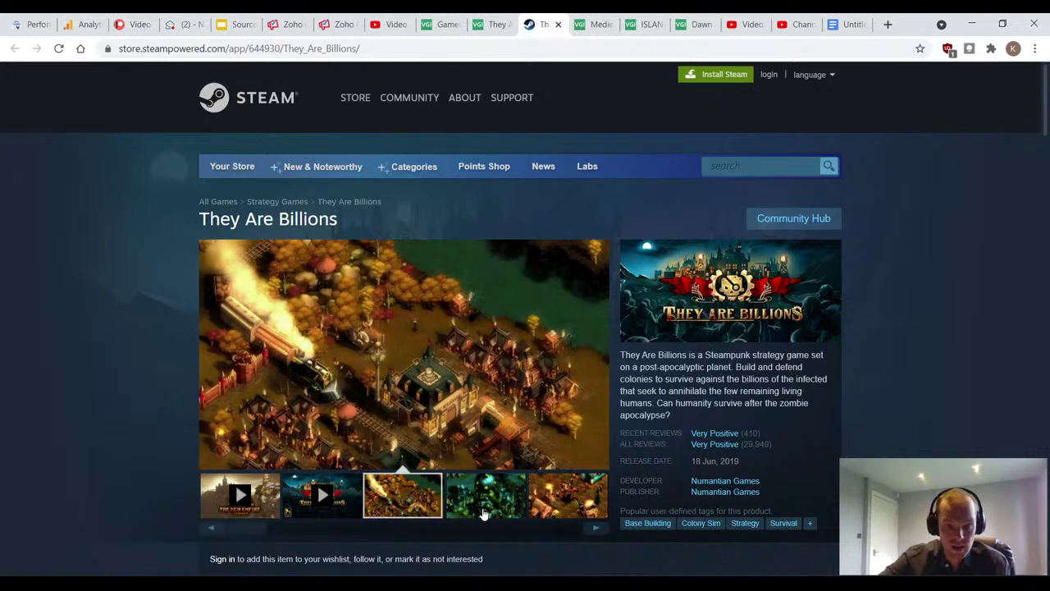
{"action": "left_click", "coordinate": [484, 510]}
{"action": "left_click", "coordinate": [553, 507]}
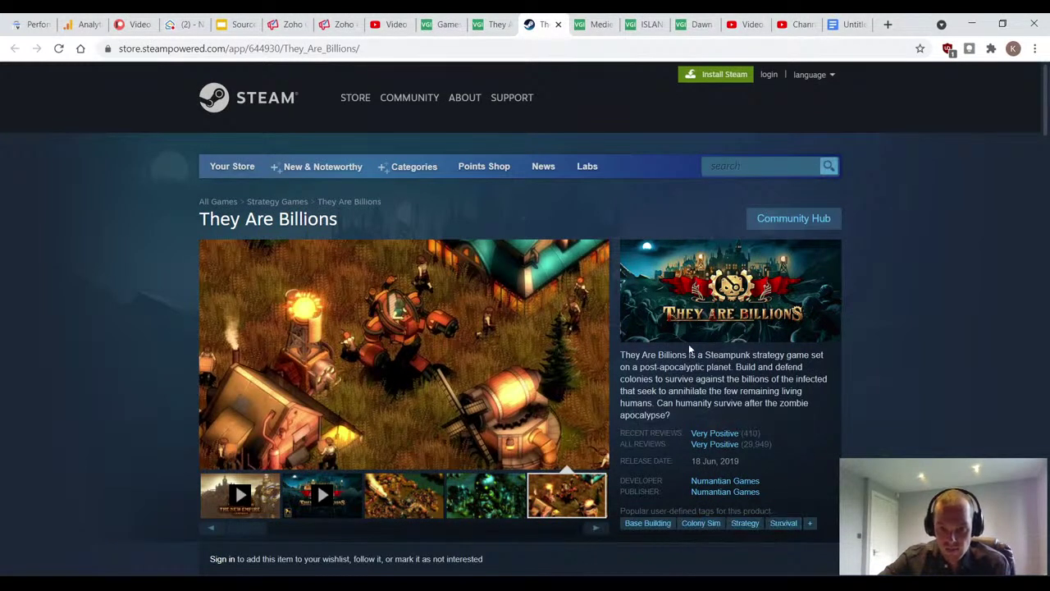
{"action": "mouse_move", "coordinate": [662, 403]}
{"action": "left_mouse_down"}
{"action": "mouse_move", "coordinate": [656, 426]}
{"action": "mouse_move", "coordinate": [675, 414]}
{"action": "left_mouse_up"}
Step: Read the game's About section and campaign features on the store page, and look at the customer reviews
{"action": "scroll", "coordinate": [673, 415], "scroll_direction": "down", "scroll_amount": 7}
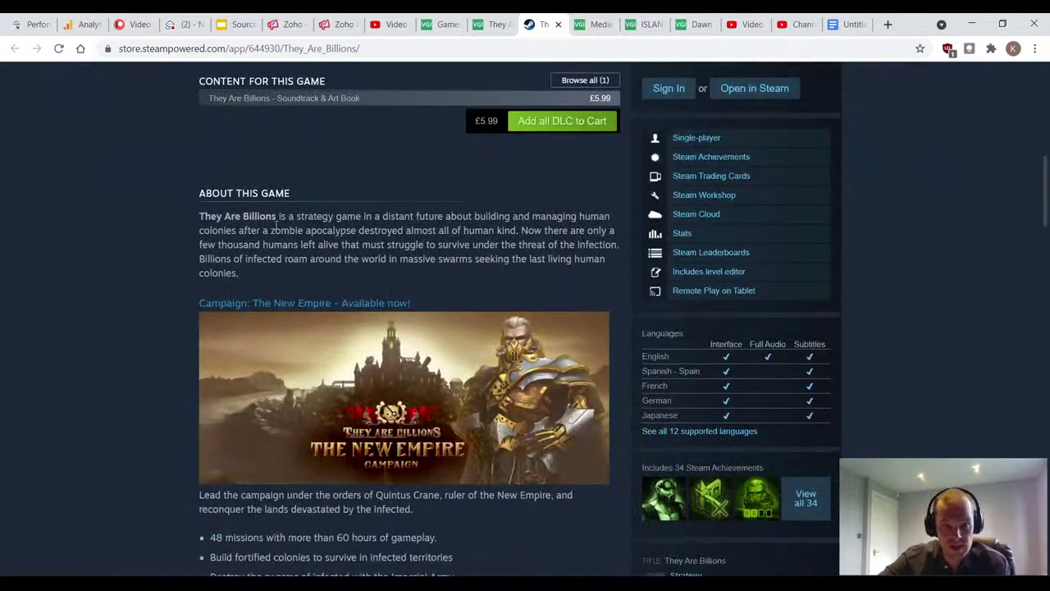
{"action": "left_click_drag", "start_coordinate": [279, 218], "coordinate": [309, 275]}
{"action": "left_click", "coordinate": [308, 275]}
{"action": "scroll", "coordinate": [329, 245], "scroll_direction": "down", "scroll_amount": 5}
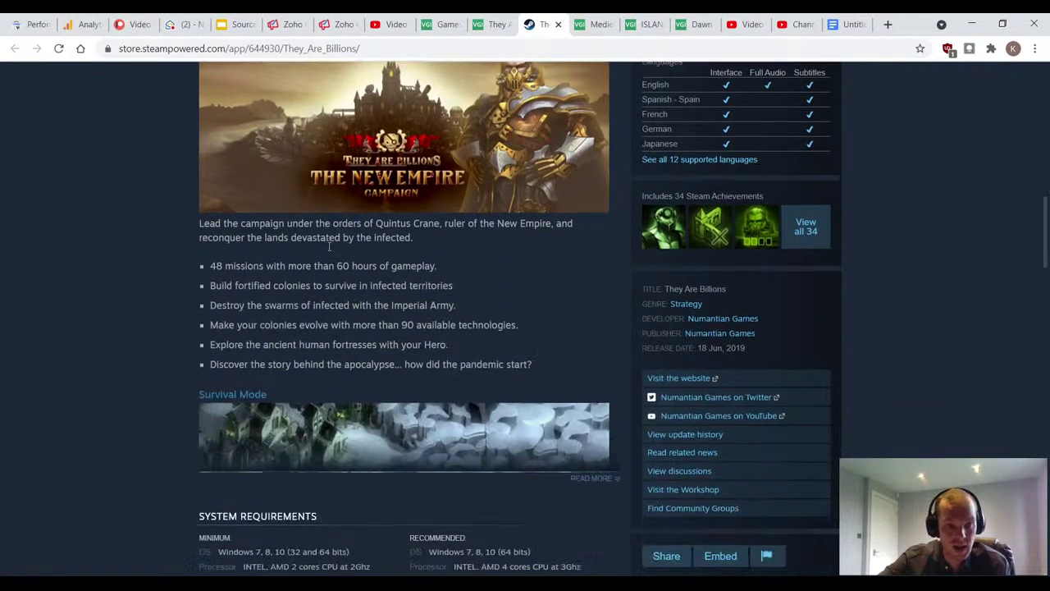
{"action": "scroll", "coordinate": [328, 246], "scroll_direction": "down", "scroll_amount": 9}
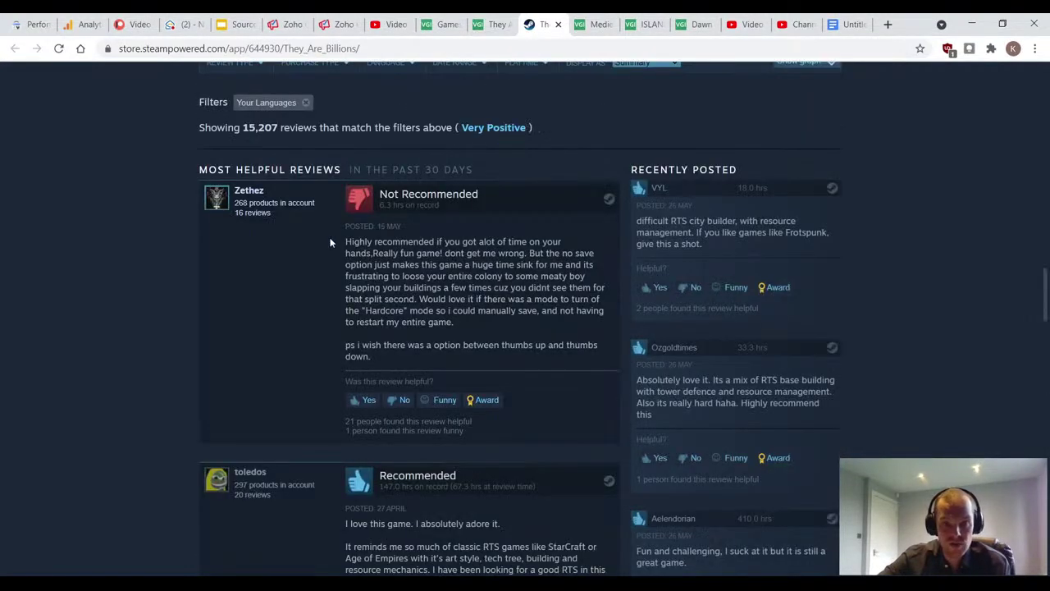
Step: Read the most helpful customer reviews of They Are Billions and return to the start of its store page
{"action": "scroll", "coordinate": [395, 252], "scroll_direction": "down", "scroll_amount": 2}
{"action": "scroll", "coordinate": [386, 238], "scroll_direction": "up", "scroll_amount": 1}
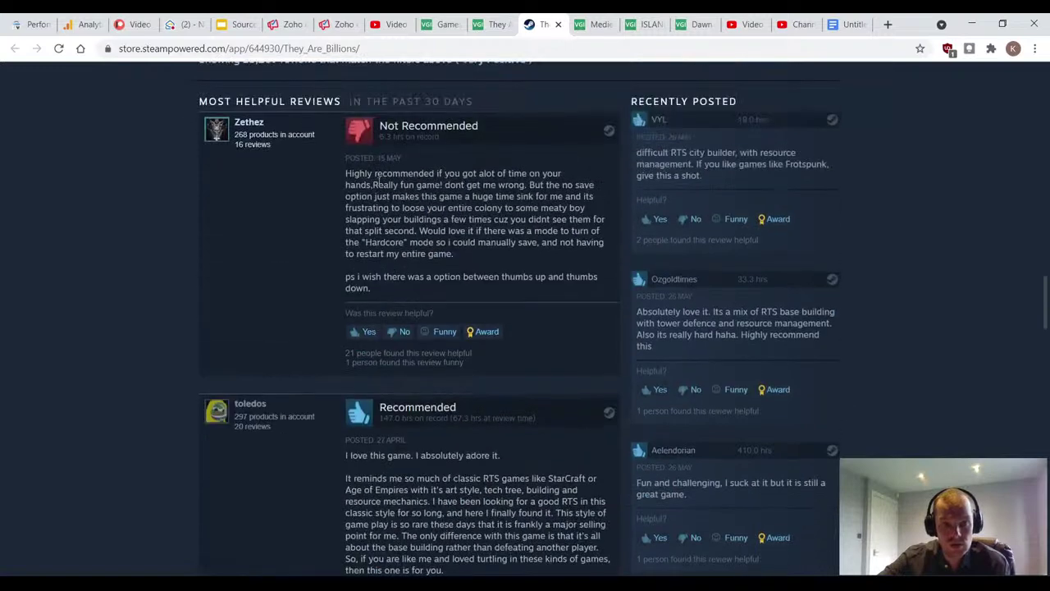
{"action": "scroll", "coordinate": [385, 246], "scroll_direction": "down", "scroll_amount": 3}
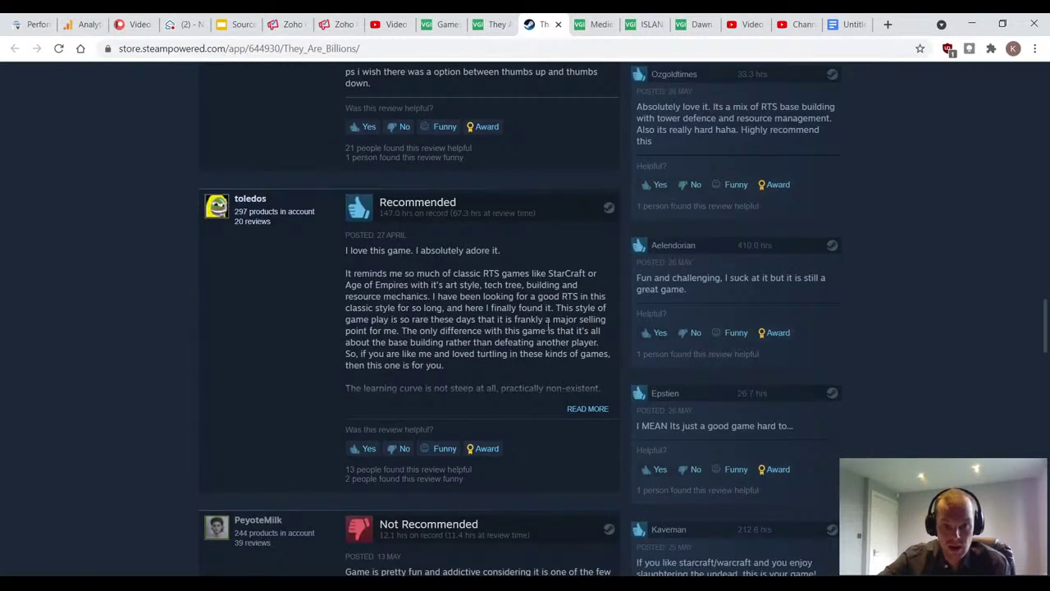
{"action": "left_click_drag", "start_coordinate": [395, 298], "coordinate": [514, 347]}
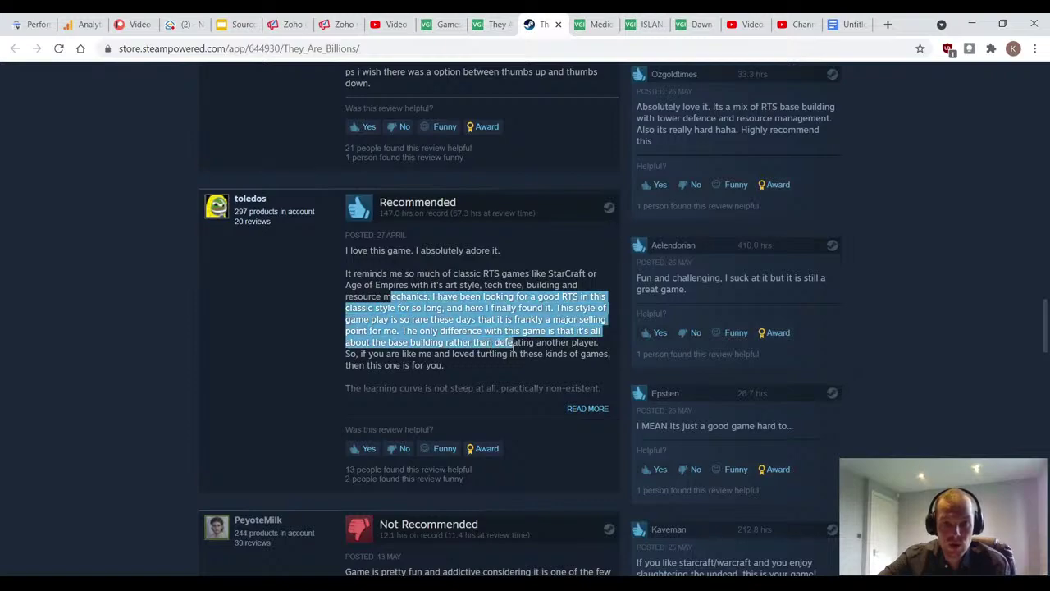
{"action": "left_click", "coordinate": [502, 366]}
{"action": "scroll", "coordinate": [488, 348], "scroll_direction": "up", "scroll_amount": 20}
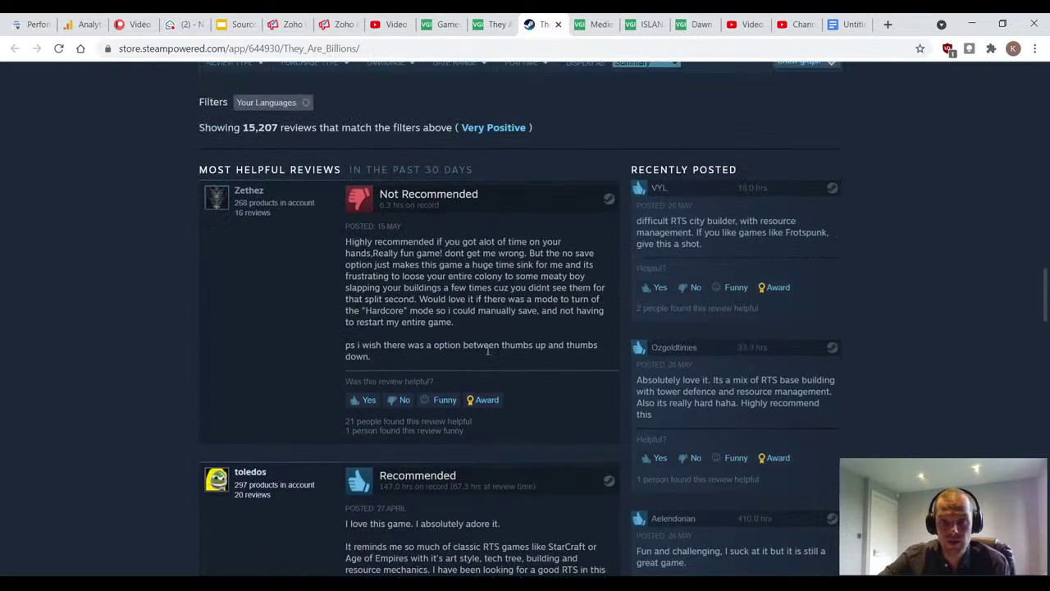
{"action": "scroll", "coordinate": [479, 344], "scroll_direction": "up", "scroll_amount": 6}
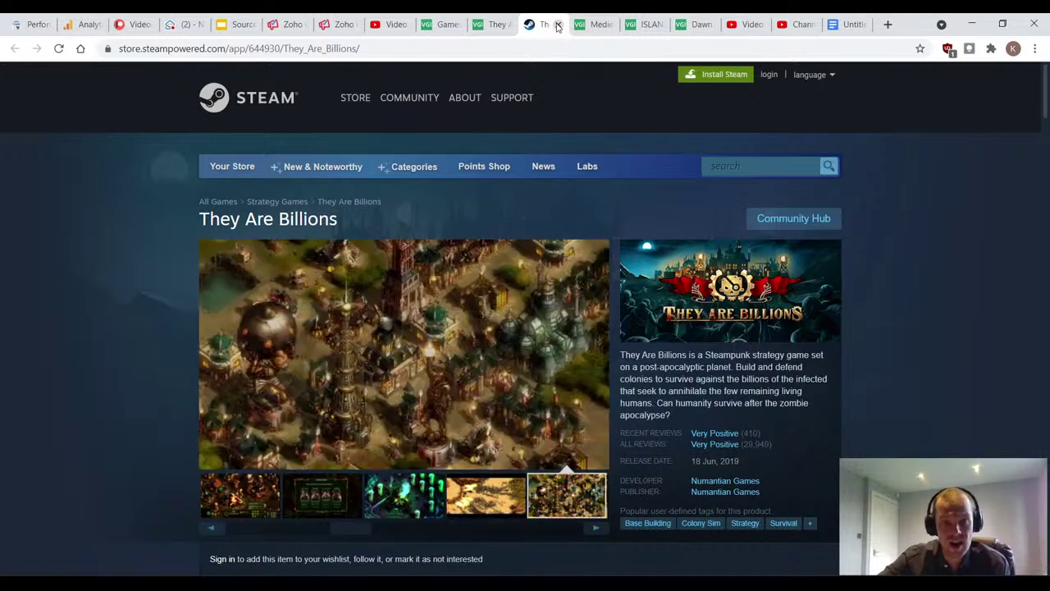
Step: Close the They Are Billions store page and the stats pages of They Are Billions and Medieval Dynasty
{"action": "left_click", "coordinate": [557, 25]}
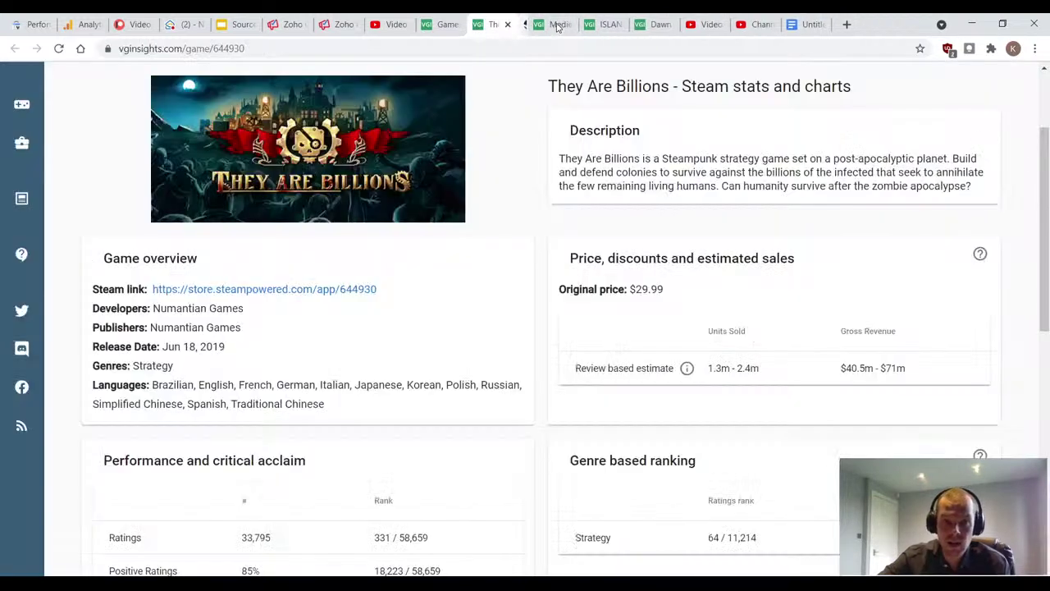
{"action": "left_click", "coordinate": [506, 26]}
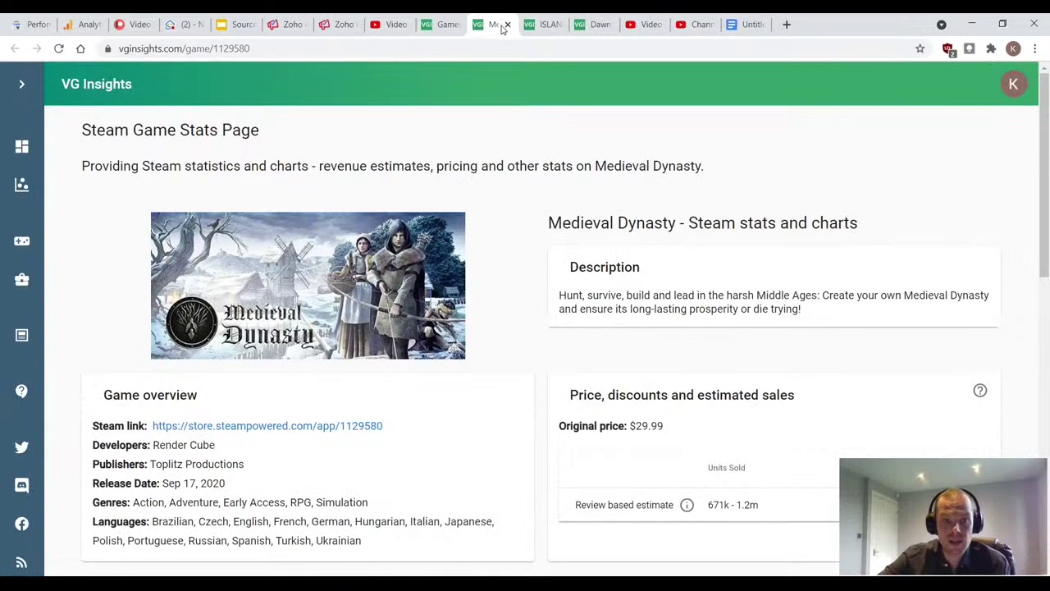
{"action": "left_click", "coordinate": [507, 25]}
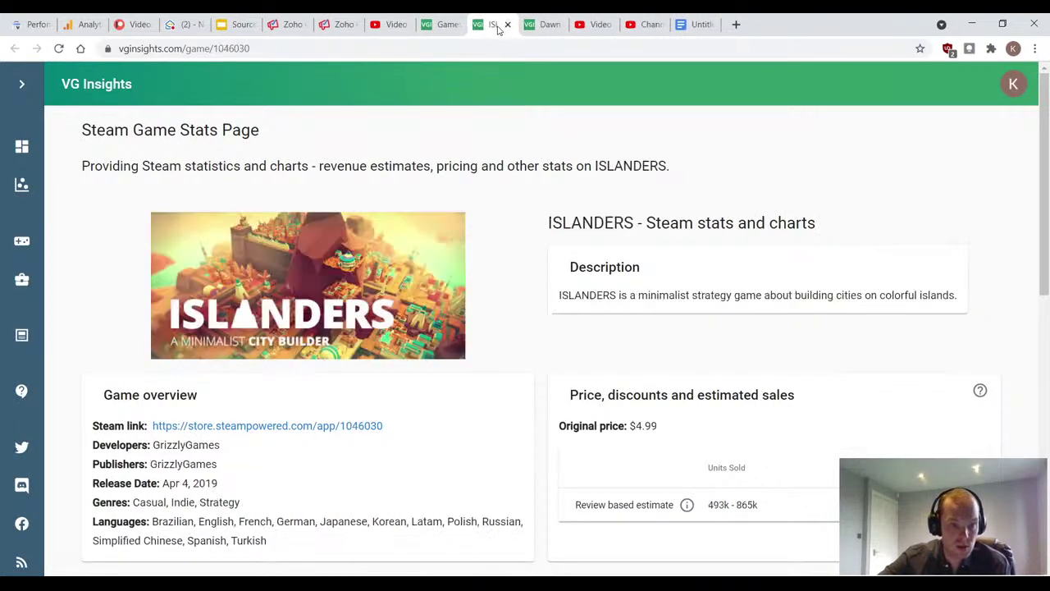
Step: Open the ISLANDERS Steam store page in a new tab and look over its gameplay footage and description
{"action": "middle_click", "coordinate": [267, 426]}
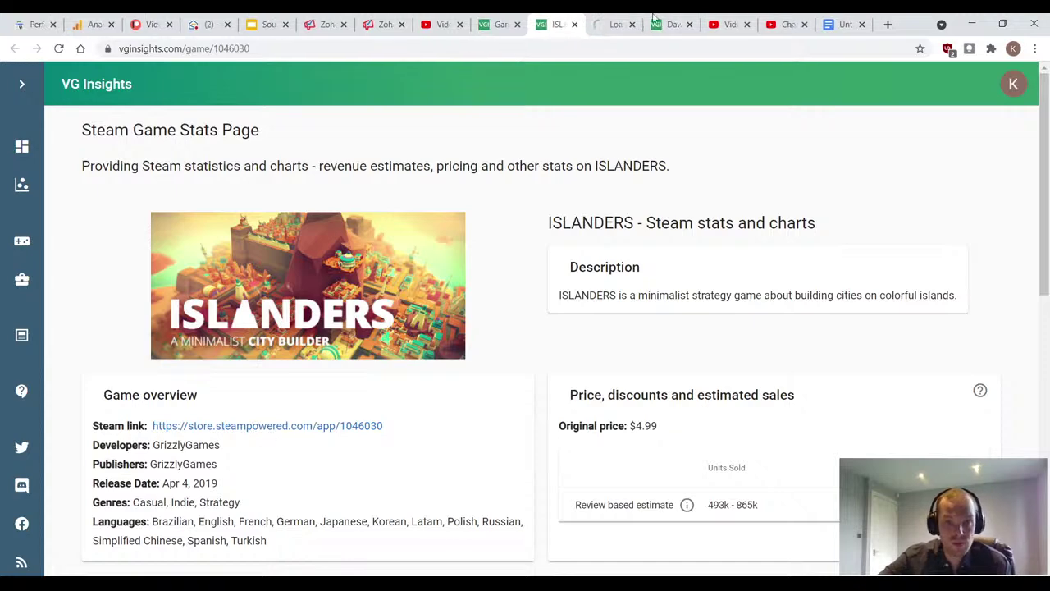
{"action": "left_click", "coordinate": [609, 25]}
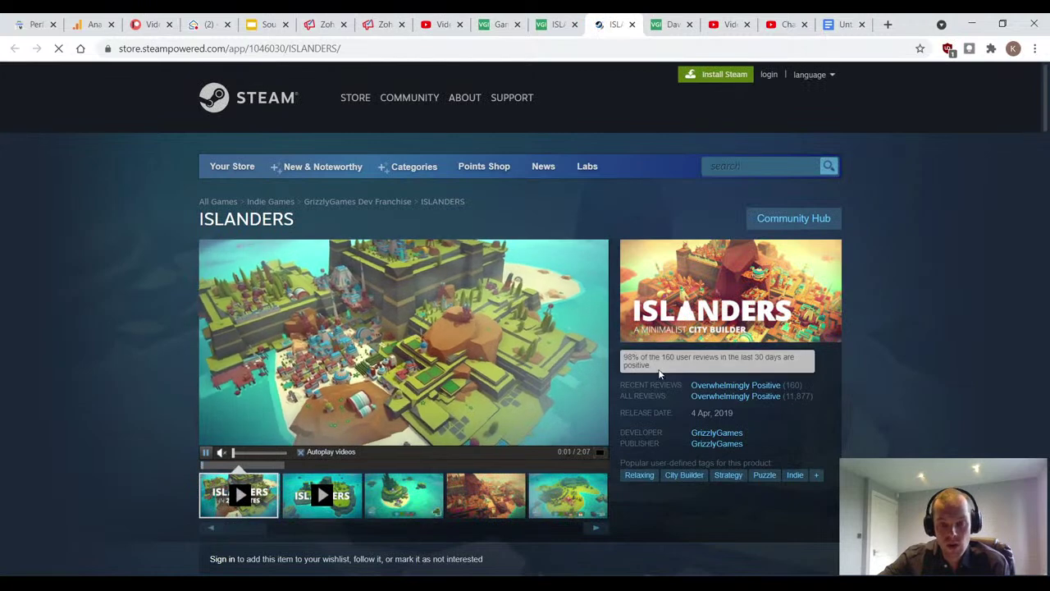
{"action": "scroll", "coordinate": [657, 366], "scroll_direction": "down", "scroll_amount": 1}
{"action": "scroll", "coordinate": [657, 366], "scroll_direction": "down", "scroll_amount": 1}
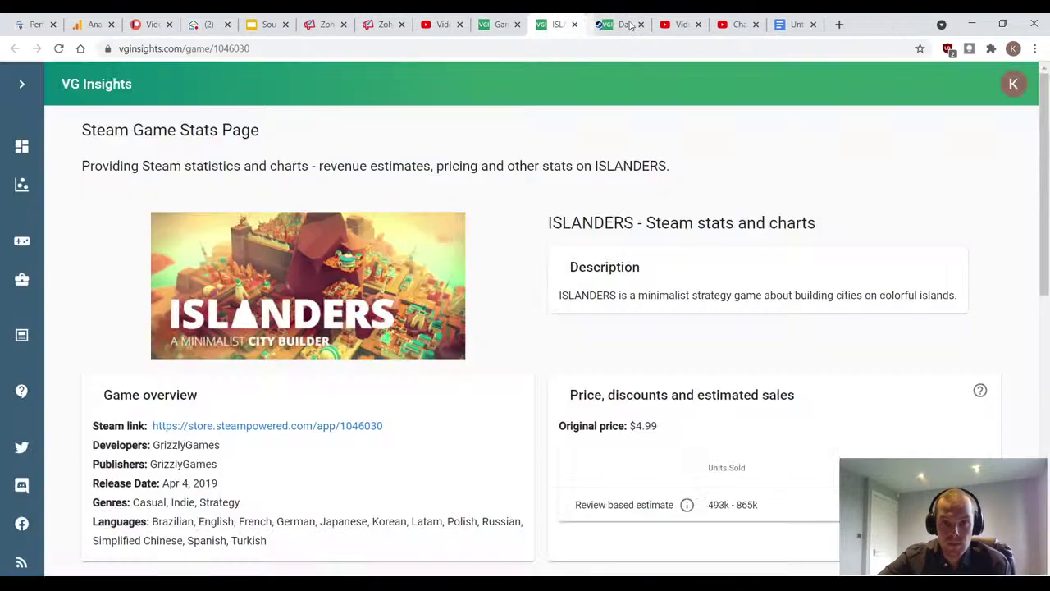
Step: Close the ISLANDERS store page and the ISLANDERS and Dawn of Man stats pages, returning to the Games Database
{"action": "left_click", "coordinate": [632, 23]}
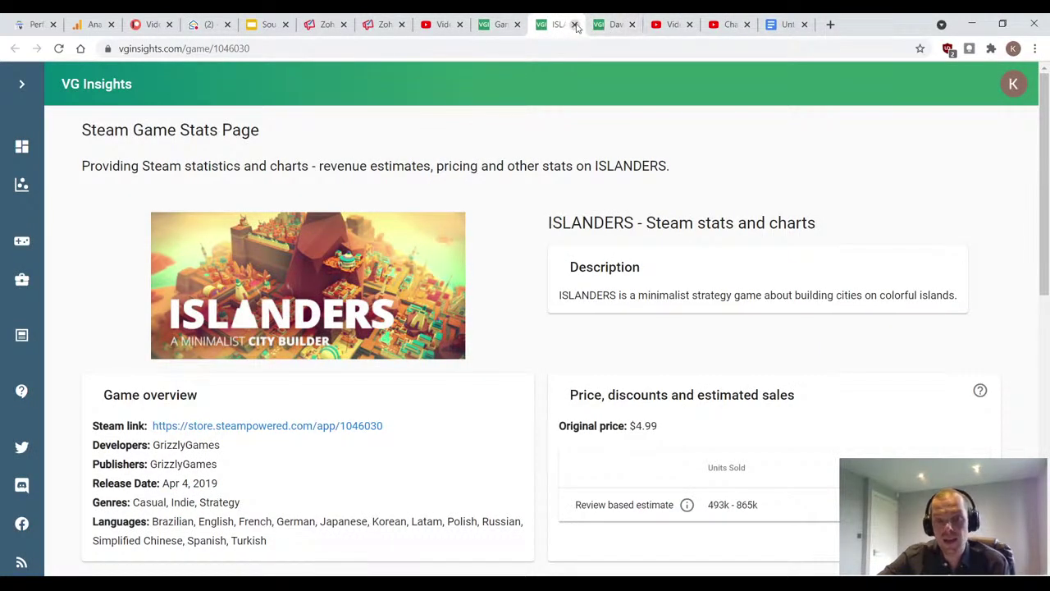
{"action": "left_click", "coordinate": [574, 24]}
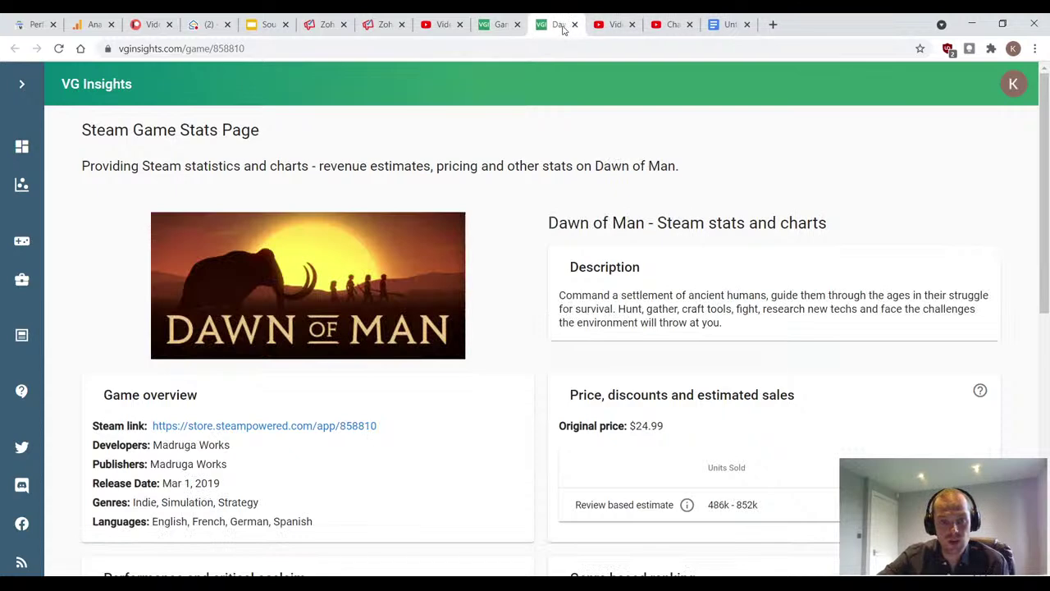
{"action": "left_click", "coordinate": [575, 24]}
{"action": "left_click", "coordinate": [498, 25]}
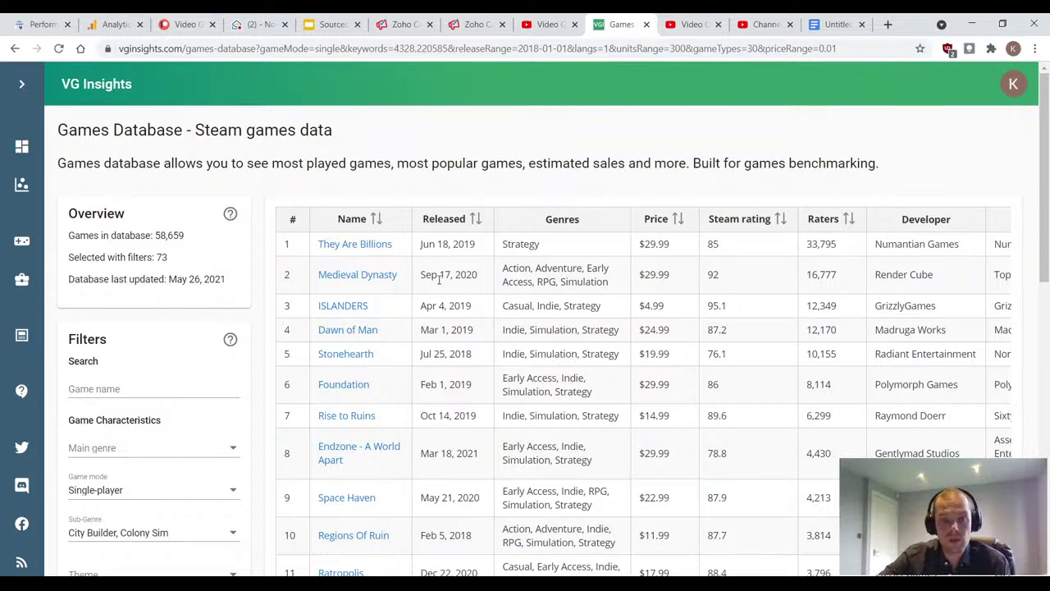
Step: Look over the filtered games list and switch to Steam Analytics with the same filters
{"action": "scroll", "coordinate": [447, 303], "scroll_direction": "down", "scroll_amount": 2}
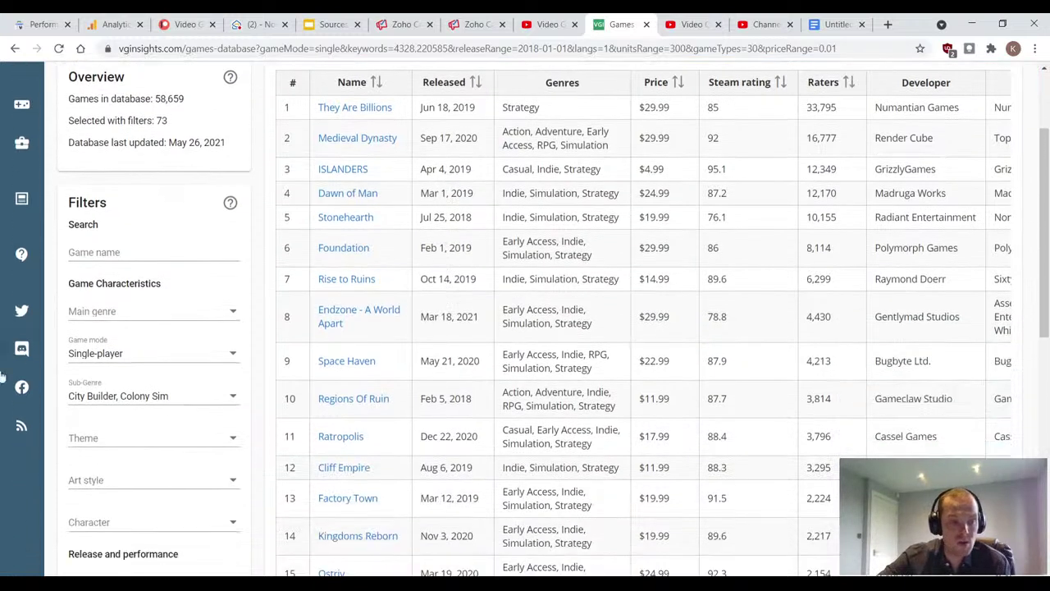
{"action": "mouse_move", "coordinate": [22, 153]}
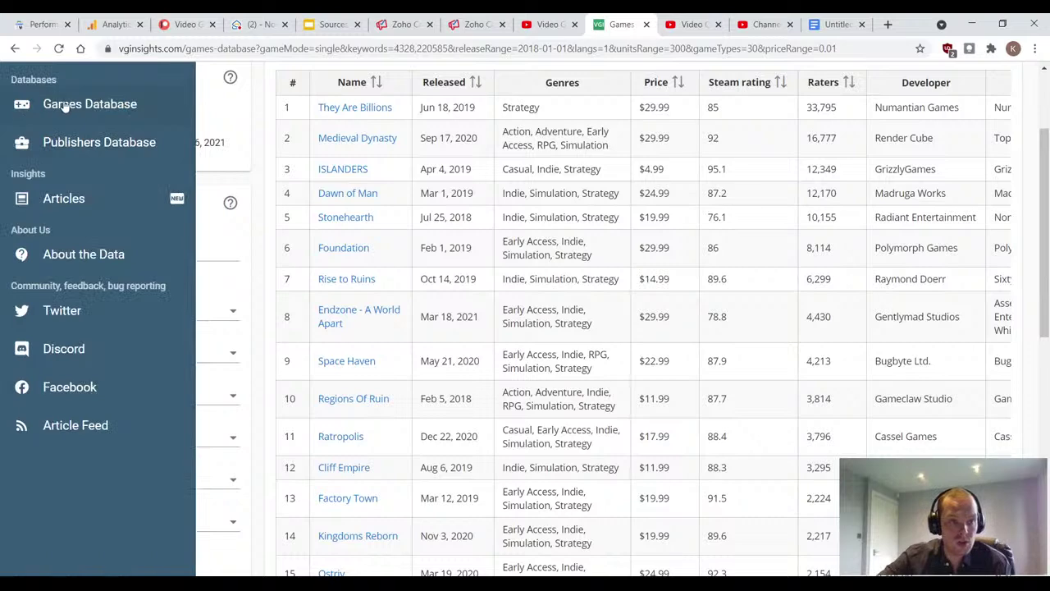
{"action": "scroll", "coordinate": [85, 140], "scroll_direction": "up", "scroll_amount": 2}
{"action": "left_click", "coordinate": [90, 156]}
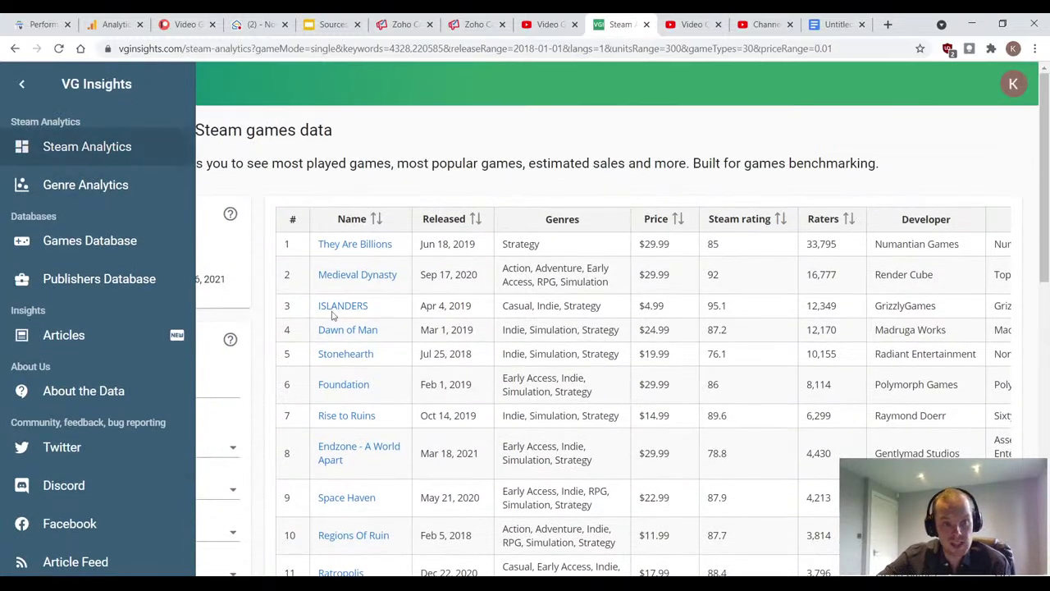
Step: Add the Difficult theme to the single-player City Builder and Colony Sim filters
{"action": "scroll", "coordinate": [259, 336], "scroll_direction": "down", "scroll_amount": 3}
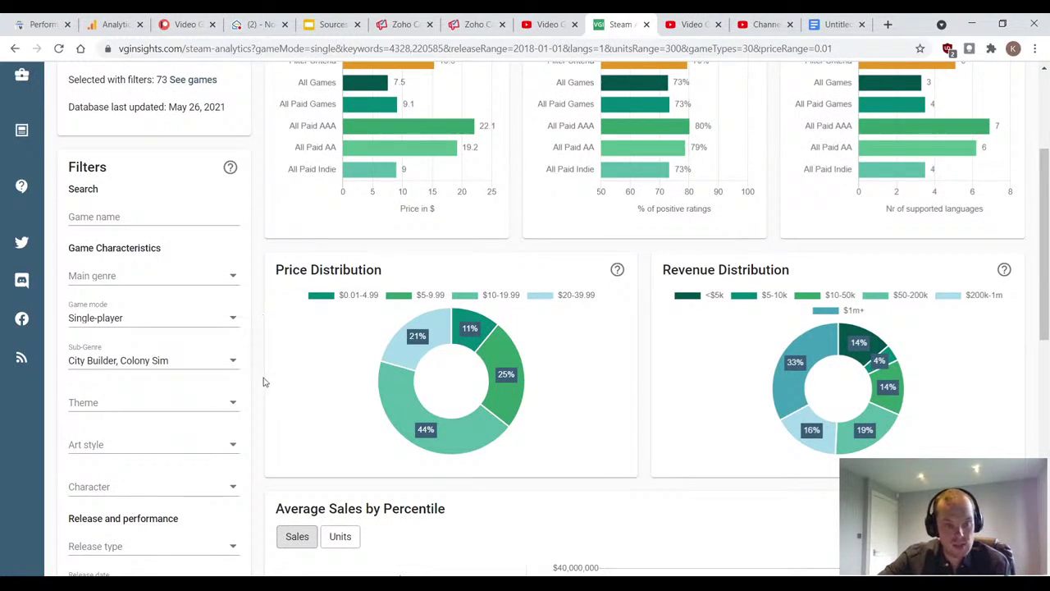
{"action": "left_click", "coordinate": [232, 406]}
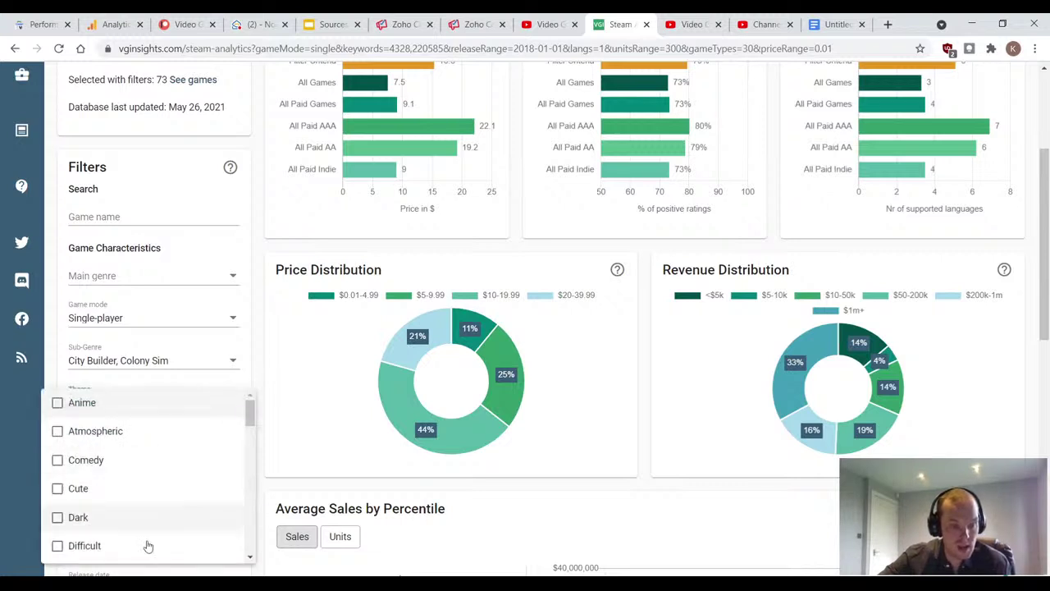
{"action": "left_click", "coordinate": [57, 547]}
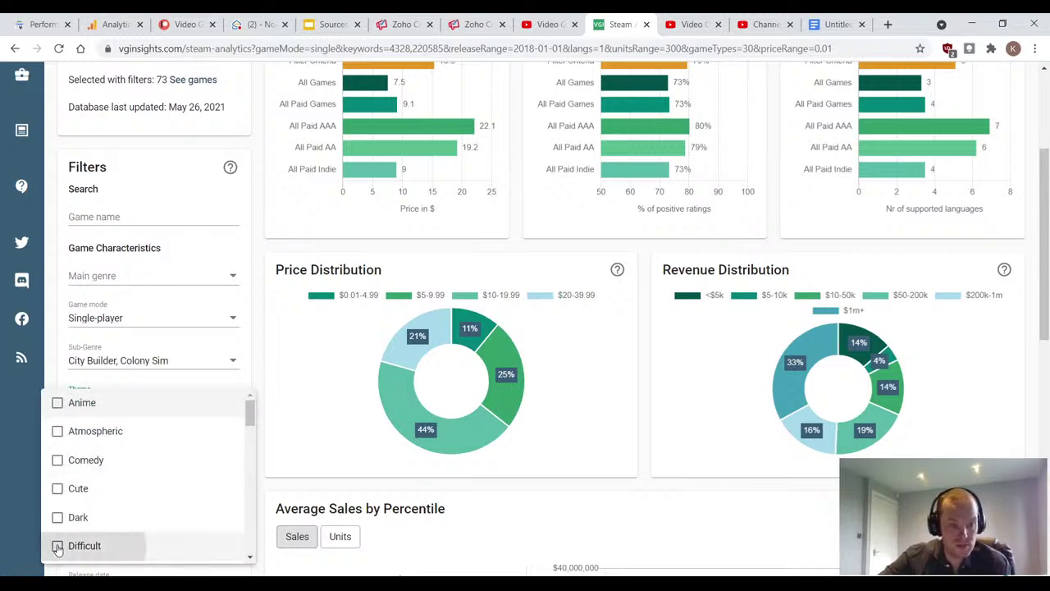
{"action": "left_click", "coordinate": [276, 249]}
Step: Examine the average price, ratings, price and revenue distribution, sales percentiles and release history of the games with the Difficult theme
{"action": "scroll", "coordinate": [263, 251], "scroll_direction": "up", "scroll_amount": 3}
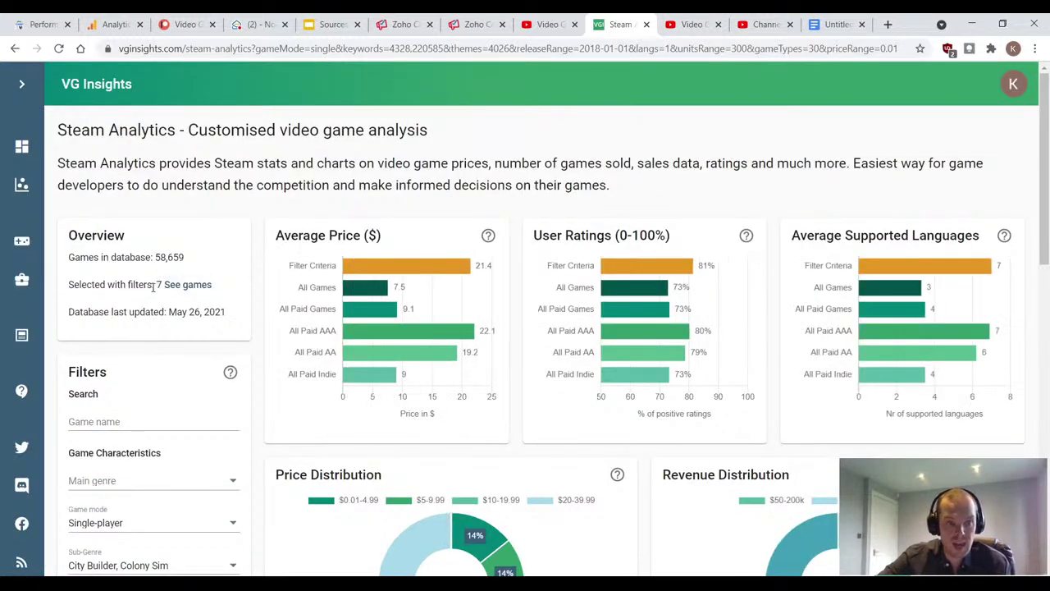
{"action": "scroll", "coordinate": [269, 346], "scroll_direction": "down", "scroll_amount": 2}
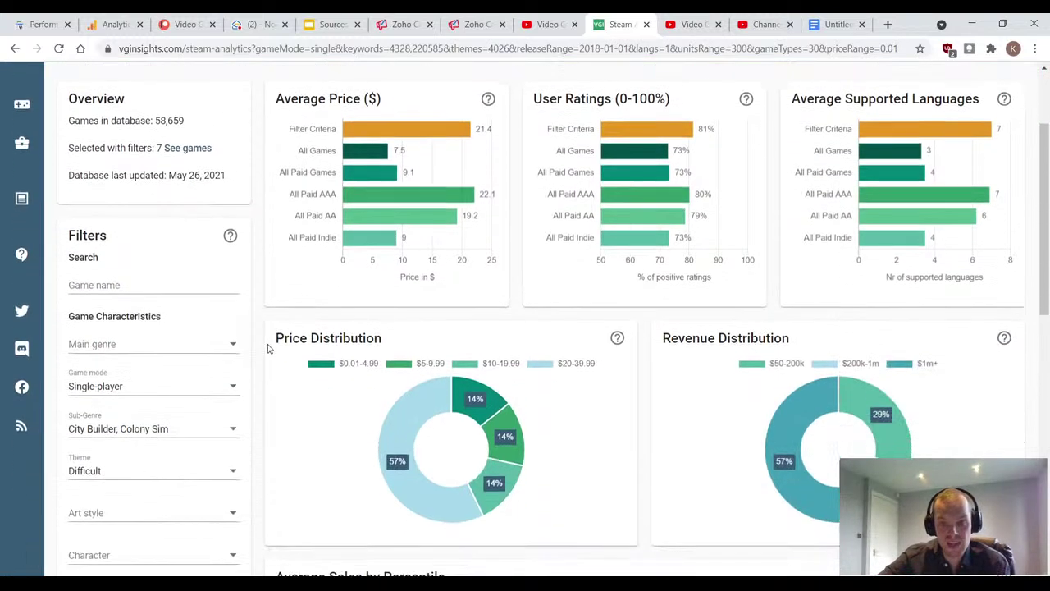
{"action": "scroll", "coordinate": [248, 277], "scroll_direction": "up", "scroll_amount": 2}
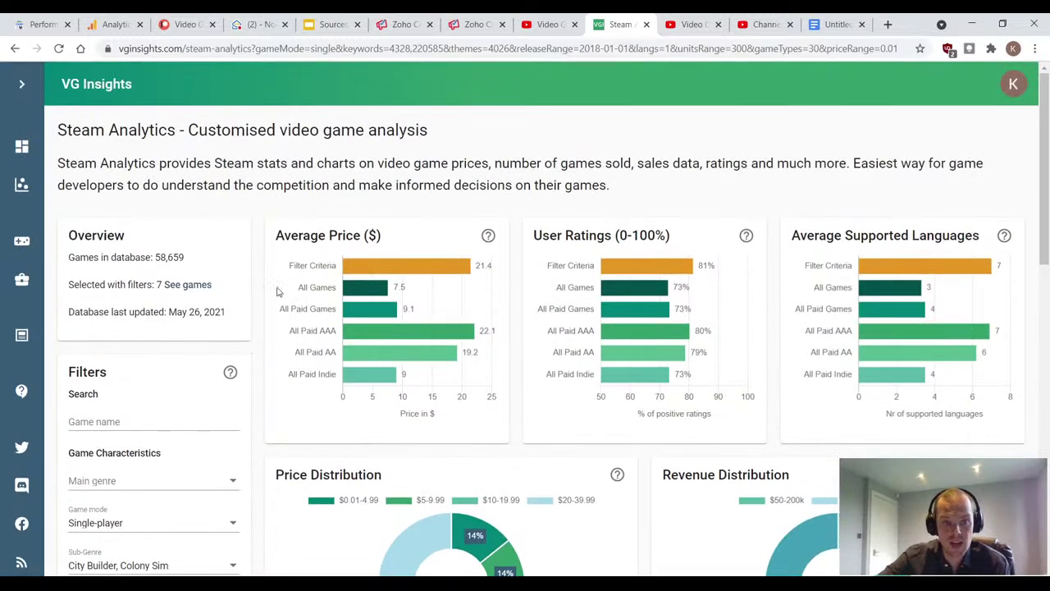
{"action": "scroll", "coordinate": [278, 292], "scroll_direction": "down", "scroll_amount": 2}
{"action": "mouse_move", "coordinate": [463, 133]}
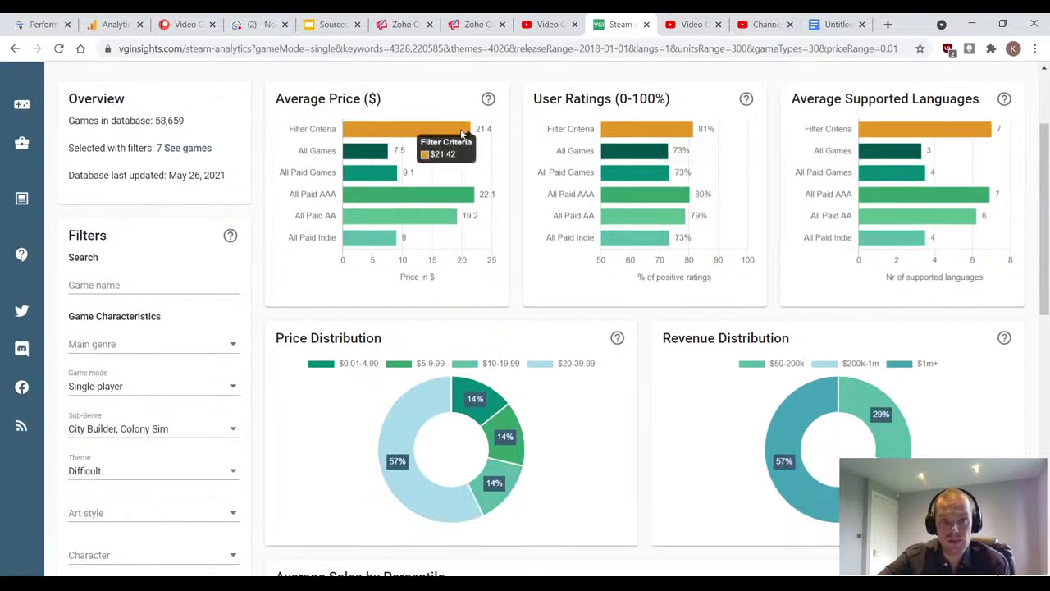
{"action": "mouse_move", "coordinate": [781, 432]}
{"action": "scroll", "coordinate": [782, 424], "scroll_direction": "down", "scroll_amount": 3}
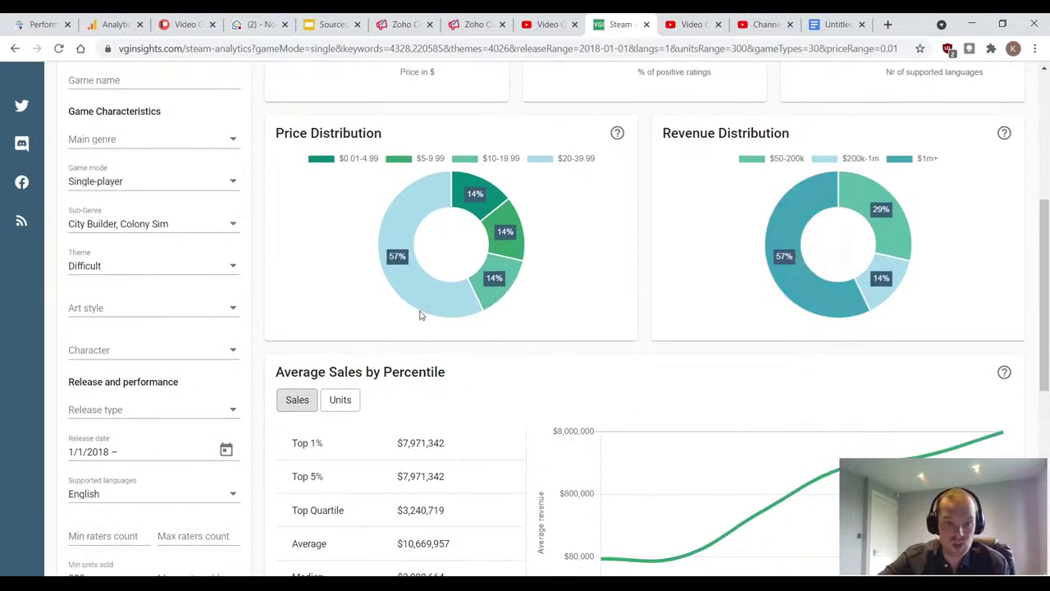
{"action": "scroll", "coordinate": [492, 324], "scroll_direction": "down", "scroll_amount": 3}
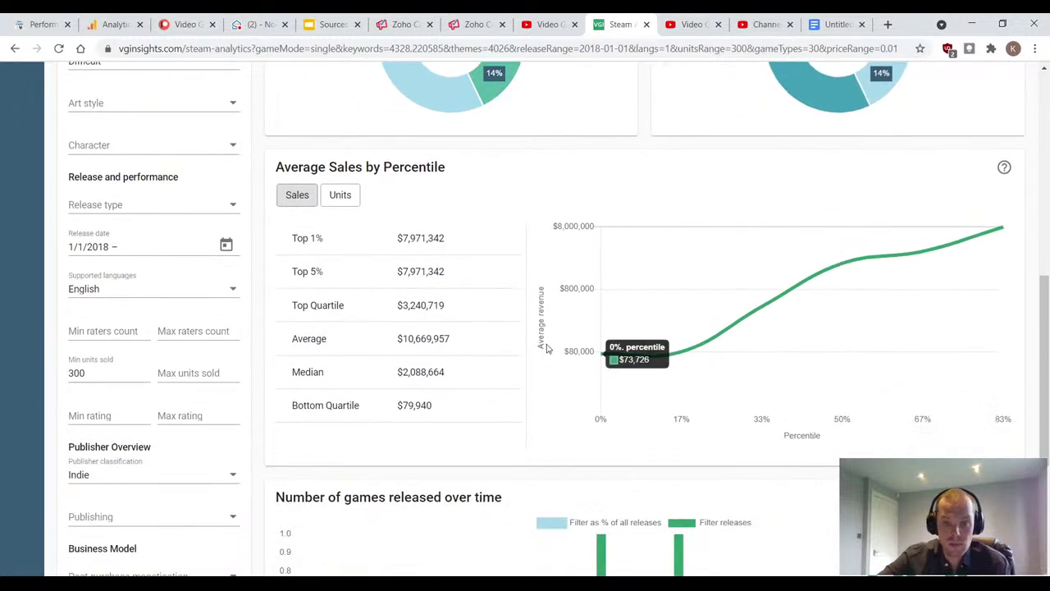
{"action": "scroll", "coordinate": [545, 348], "scroll_direction": "down", "scroll_amount": 2}
{"action": "scroll", "coordinate": [645, 445], "scroll_direction": "down", "scroll_amount": 2}
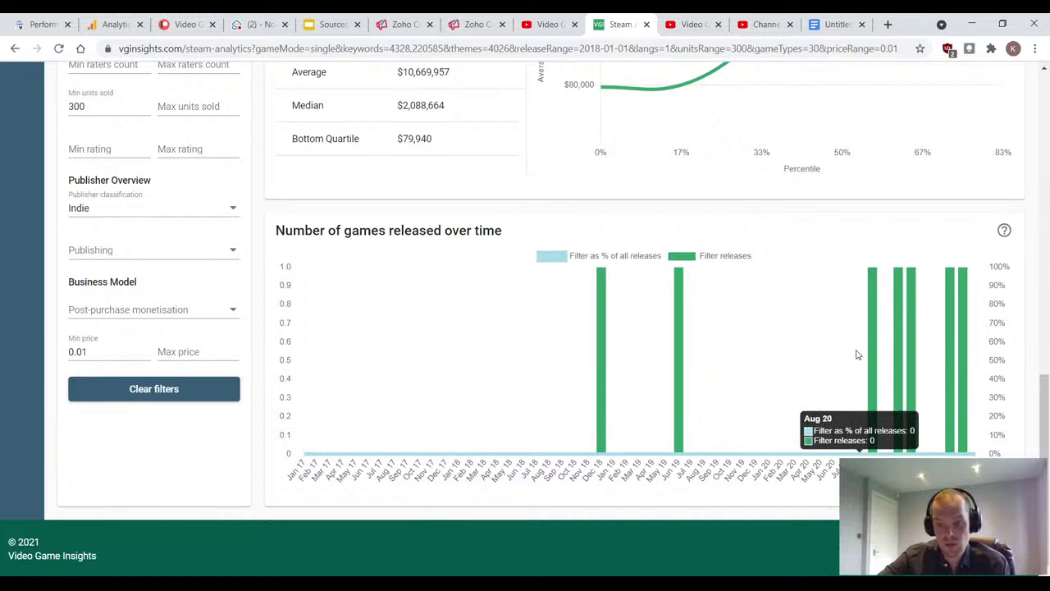
{"action": "scroll", "coordinate": [856, 354], "scroll_direction": "up", "scroll_amount": 15}
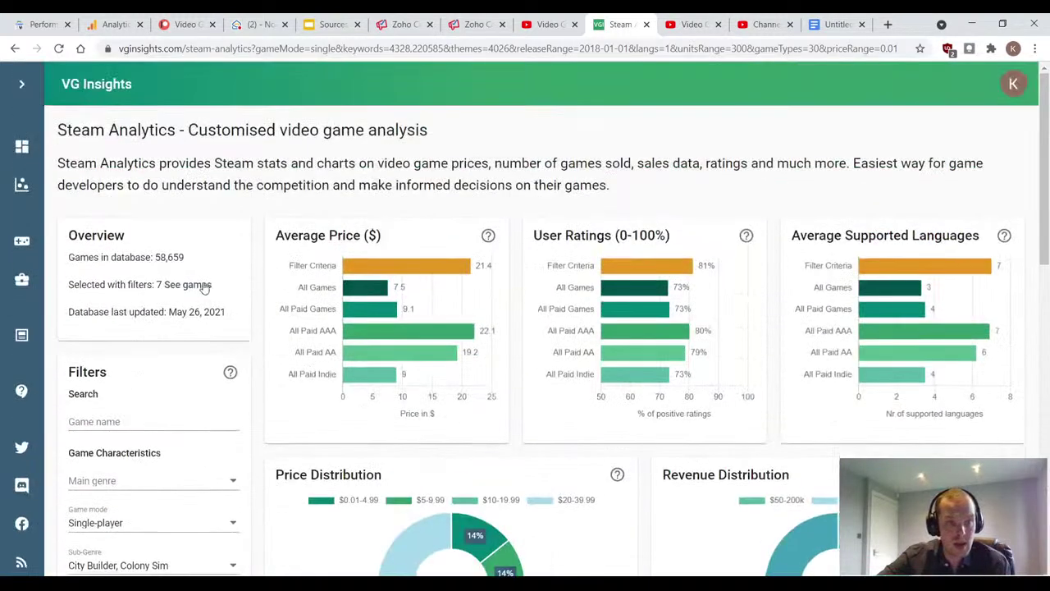
Step: Open the list of games matching the Difficult theme filter and review its entries
{"action": "left_click", "coordinate": [191, 291]}
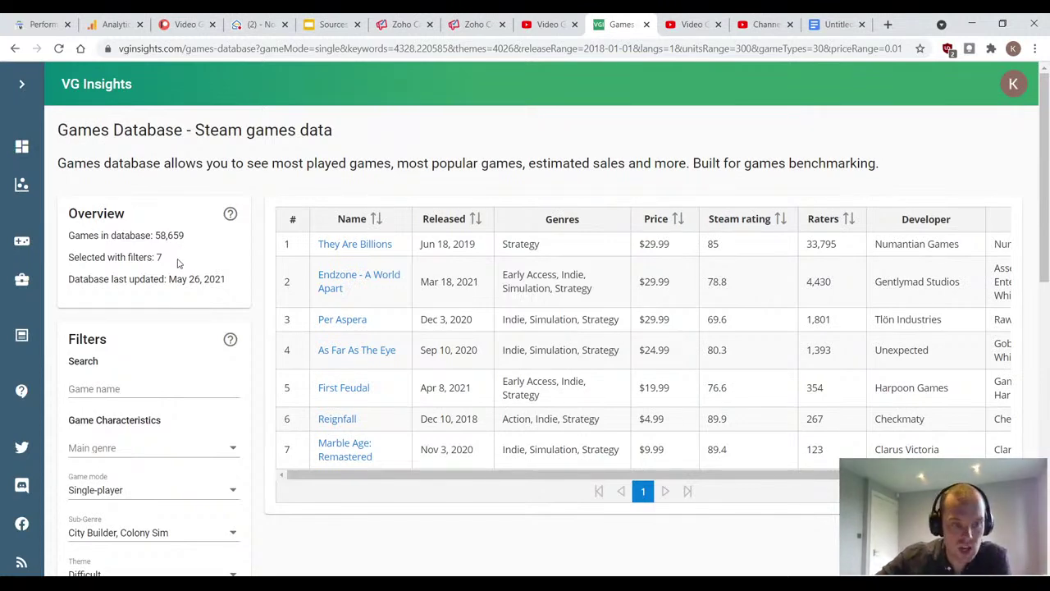
{"action": "scroll", "coordinate": [183, 280], "scroll_direction": "down", "scroll_amount": 3}
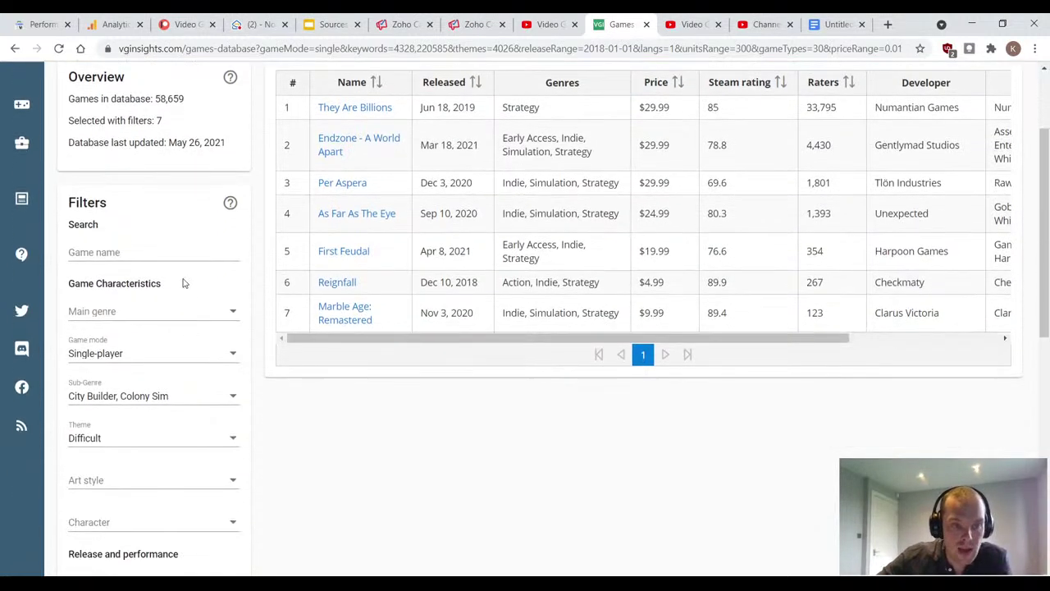
{"action": "scroll", "coordinate": [184, 280], "scroll_direction": "up", "scroll_amount": 3}
Step: Return to Steam Analytics and remove the Difficult theme from the filters
{"action": "mouse_move", "coordinate": [31, 141]}
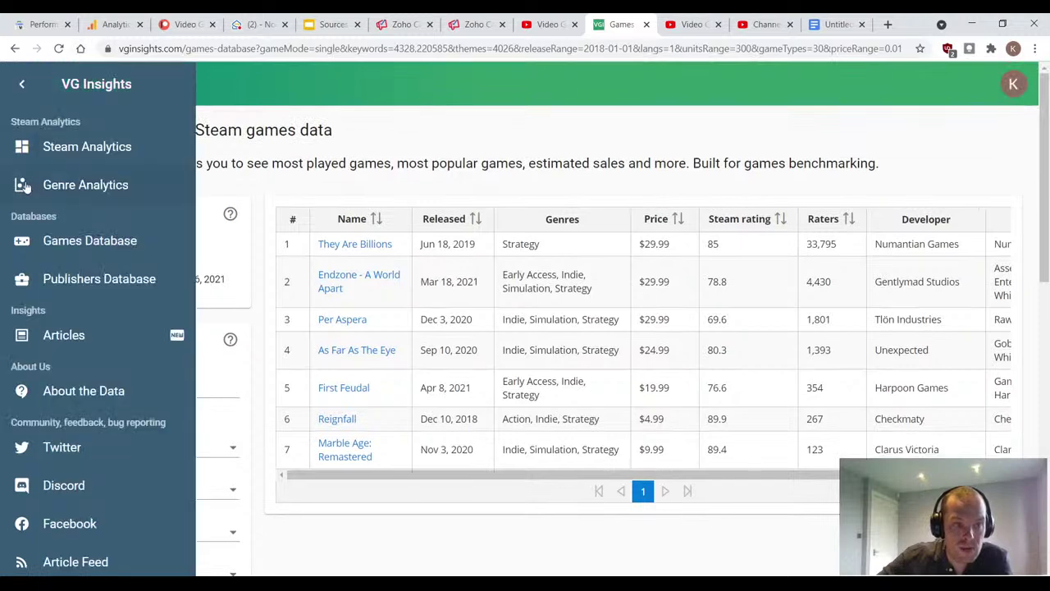
{"action": "left_click", "coordinate": [82, 148]}
{"action": "scroll", "coordinate": [178, 399], "scroll_direction": "down", "scroll_amount": 3}
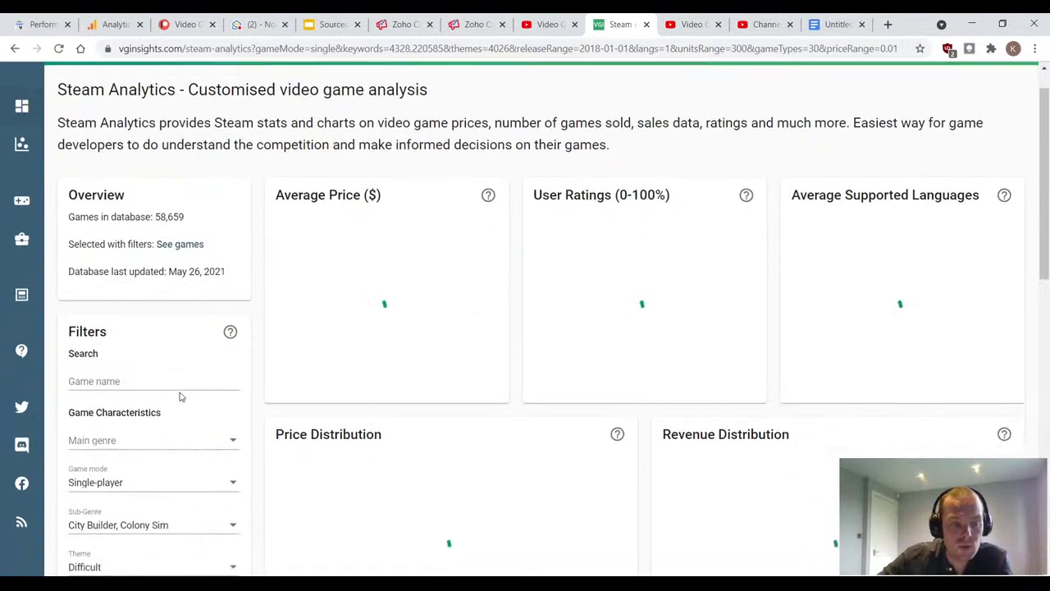
{"action": "left_click", "coordinate": [141, 474]}
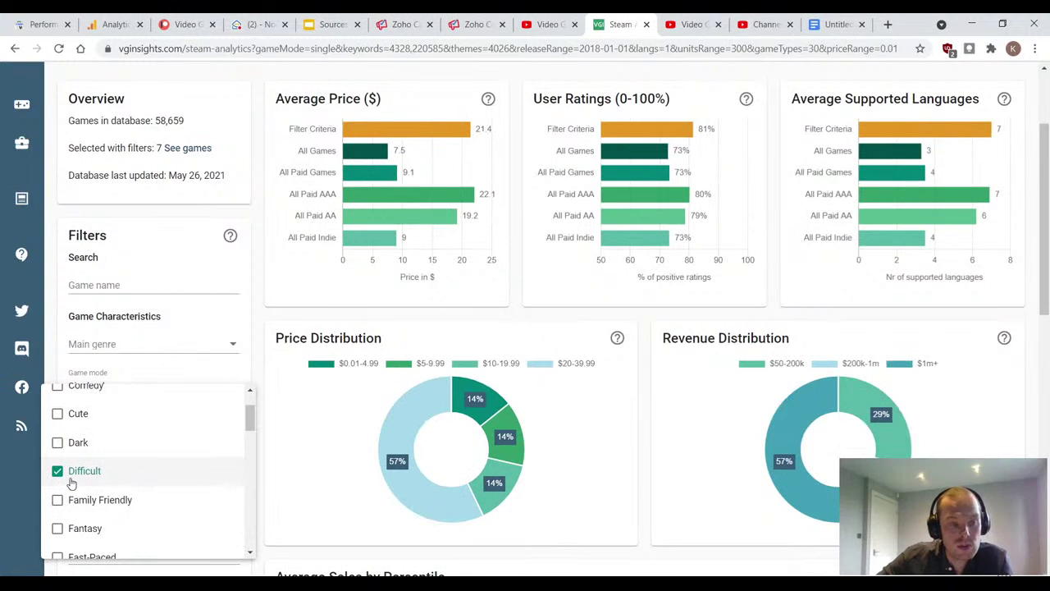
{"action": "left_click", "coordinate": [263, 287]}
{"action": "left_click_drag", "start_coordinate": [162, 148], "coordinate": [147, 147]}
{"action": "left_click", "coordinate": [259, 193]}
Step: Examine the price distribution of the single-player City Builder and Colony Sim games
{"action": "scroll", "coordinate": [344, 295], "scroll_direction": "down", "scroll_amount": 2}
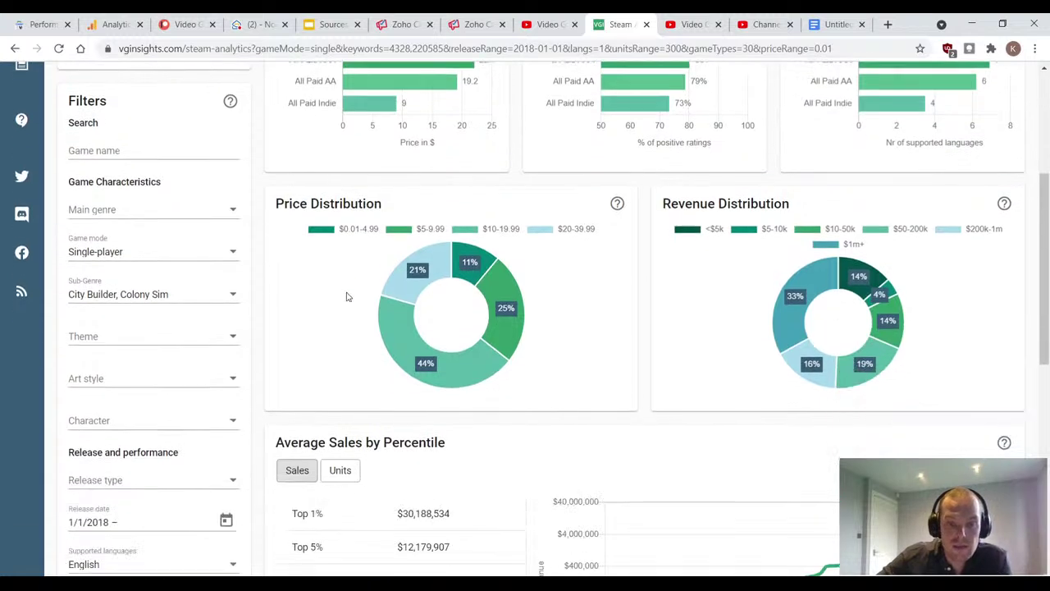
{"action": "mouse_move", "coordinate": [459, 359]}
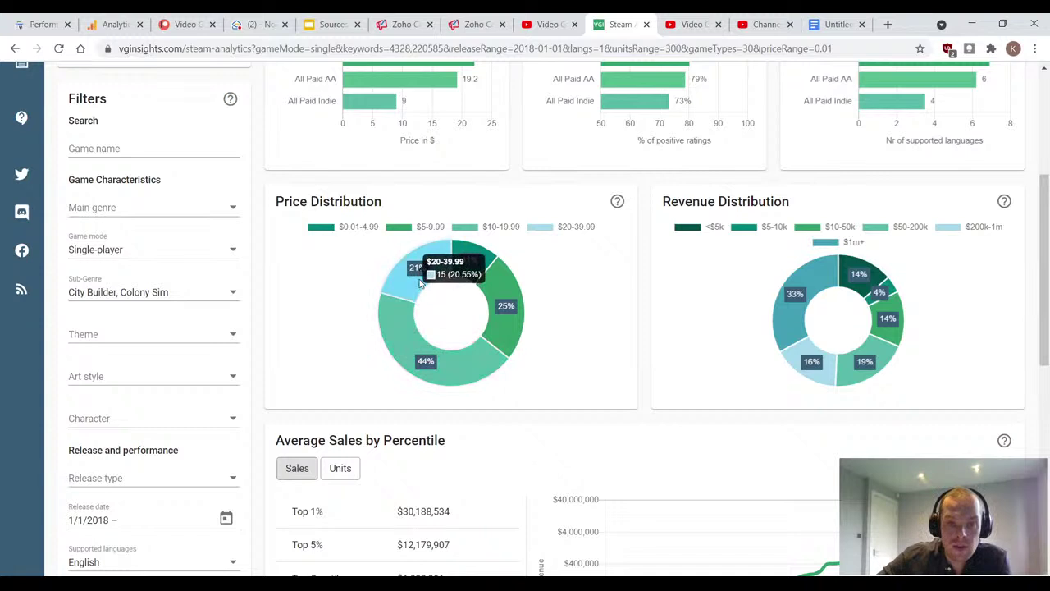
{"action": "mouse_move", "coordinate": [406, 287]}
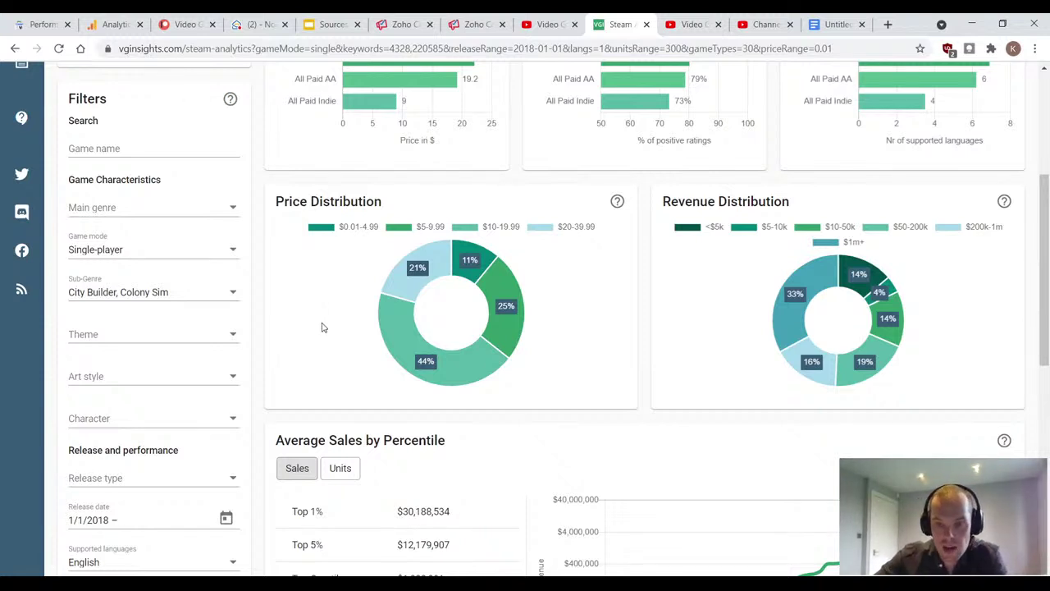
Step: Open the list of games matching the City Builder and Colony Sim filters and compare their prices, including that of ISLANDERS
{"action": "scroll", "coordinate": [308, 287], "scroll_direction": "up", "scroll_amount": 3}
{"action": "left_click", "coordinate": [201, 218]}
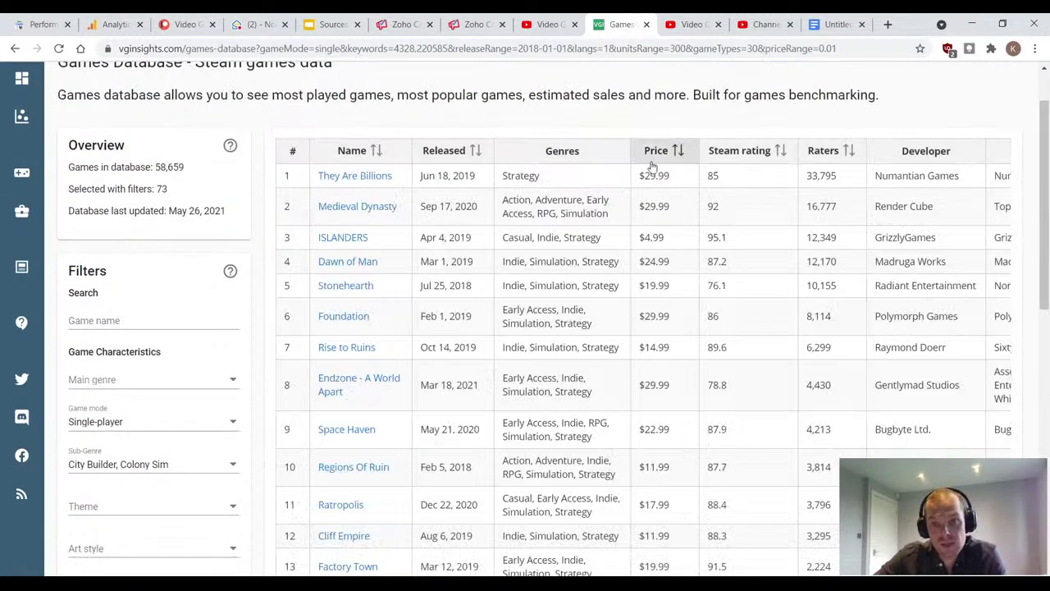
{"action": "left_click_drag", "start_coordinate": [649, 175], "coordinate": [657, 280]}
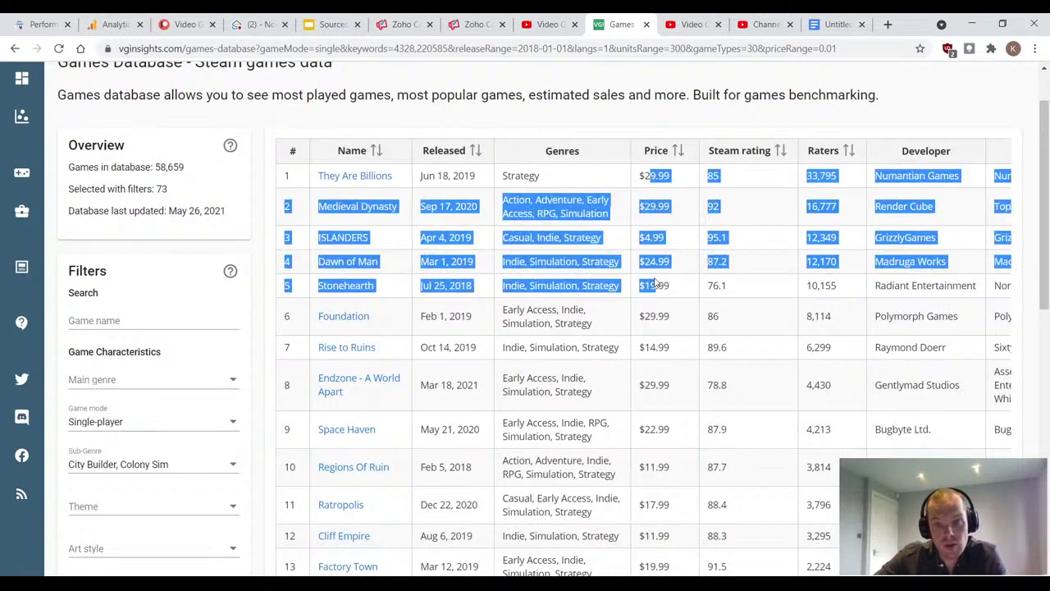
{"action": "left_click", "coordinate": [665, 324]}
{"action": "left_click_drag", "start_coordinate": [662, 237], "coordinate": [639, 238]}
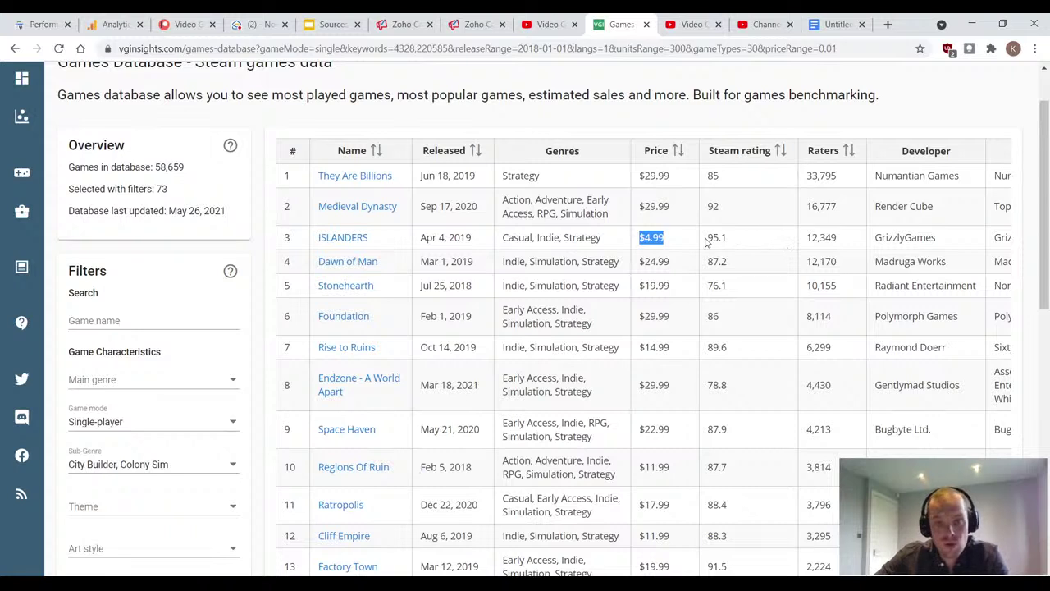
{"action": "left_click", "coordinate": [669, 239]}
{"action": "left_click_drag", "start_coordinate": [669, 239], "coordinate": [636, 239]}
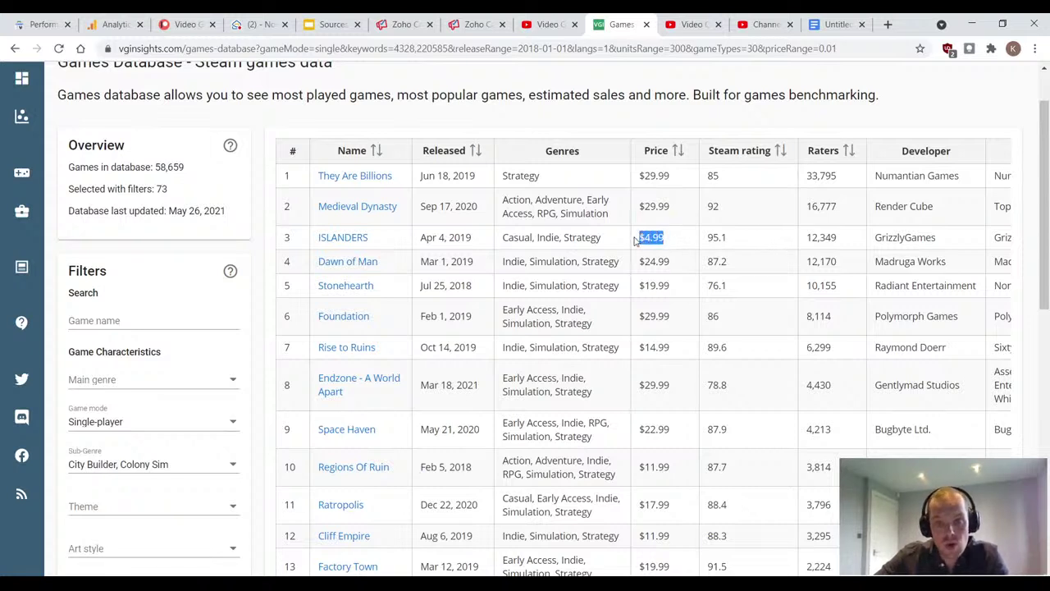
{"action": "left_click", "coordinate": [672, 243]}
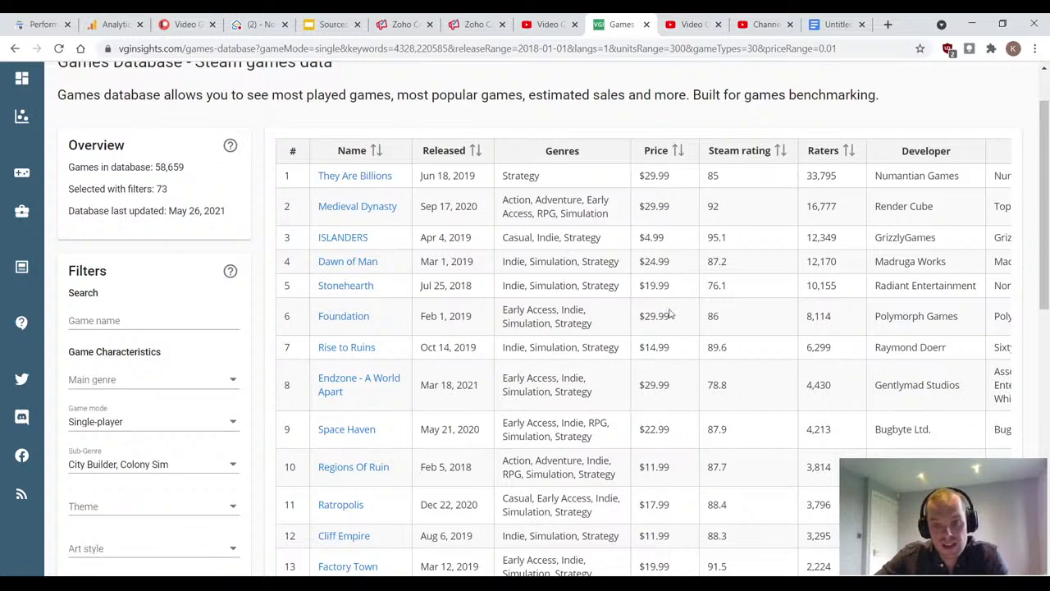
{"action": "scroll", "coordinate": [669, 301], "scroll_direction": "down", "scroll_amount": 3}
{"action": "scroll", "coordinate": [669, 301], "scroll_direction": "down", "scroll_amount": 3}
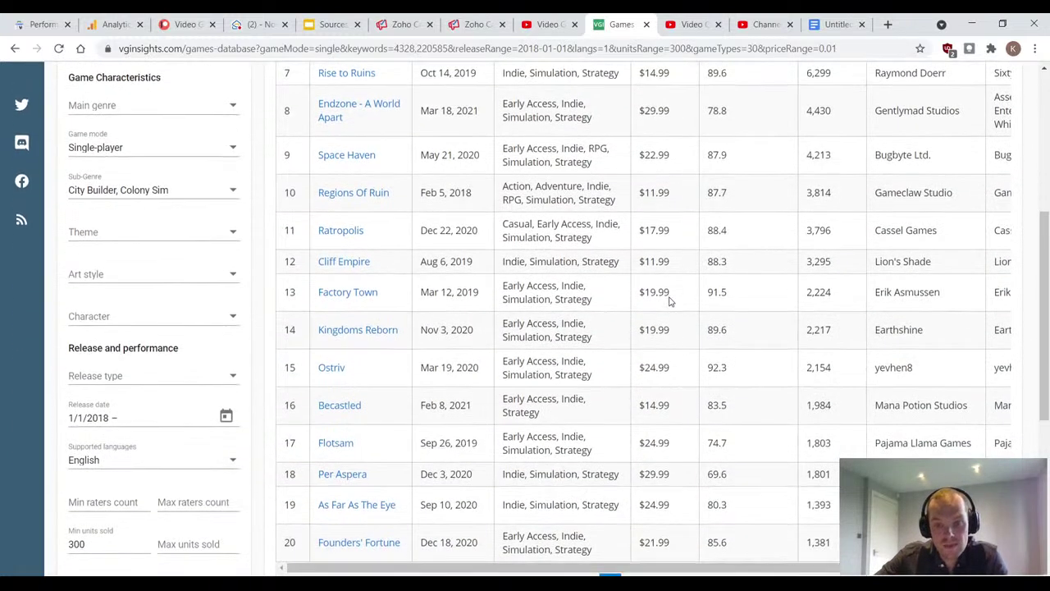
{"action": "scroll", "coordinate": [669, 301], "scroll_direction": "up", "scroll_amount": 5}
{"action": "scroll", "coordinate": [669, 301], "scroll_direction": "up", "scroll_amount": 2}
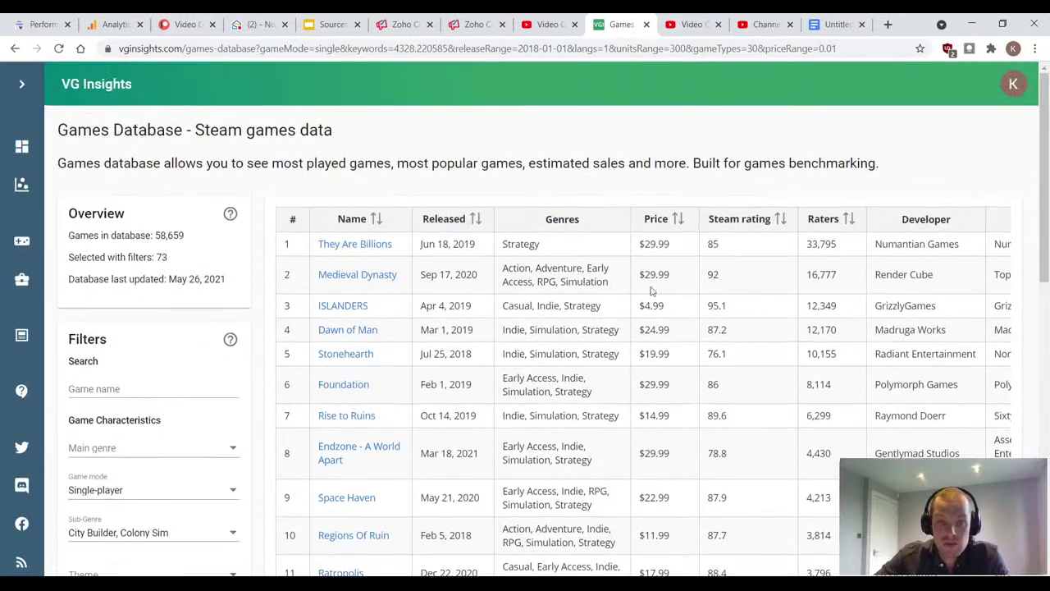
Step: Return to Steam Analytics and review the price distribution, the publisher classification filter and the minimum price filter
{"action": "left_click", "coordinate": [14, 49]}
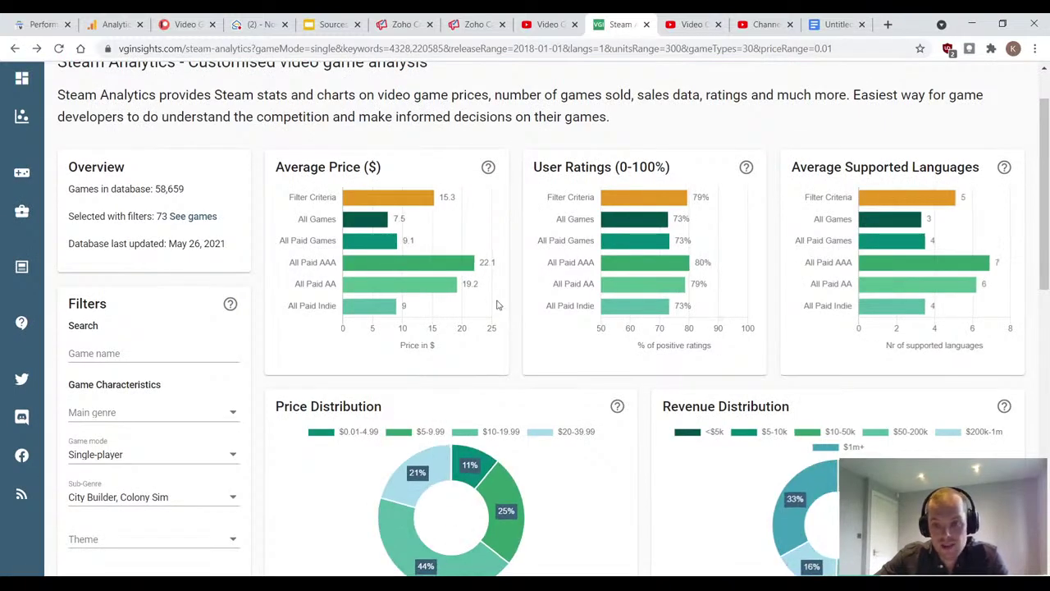
{"action": "scroll", "coordinate": [499, 305], "scroll_direction": "down", "scroll_amount": 3}
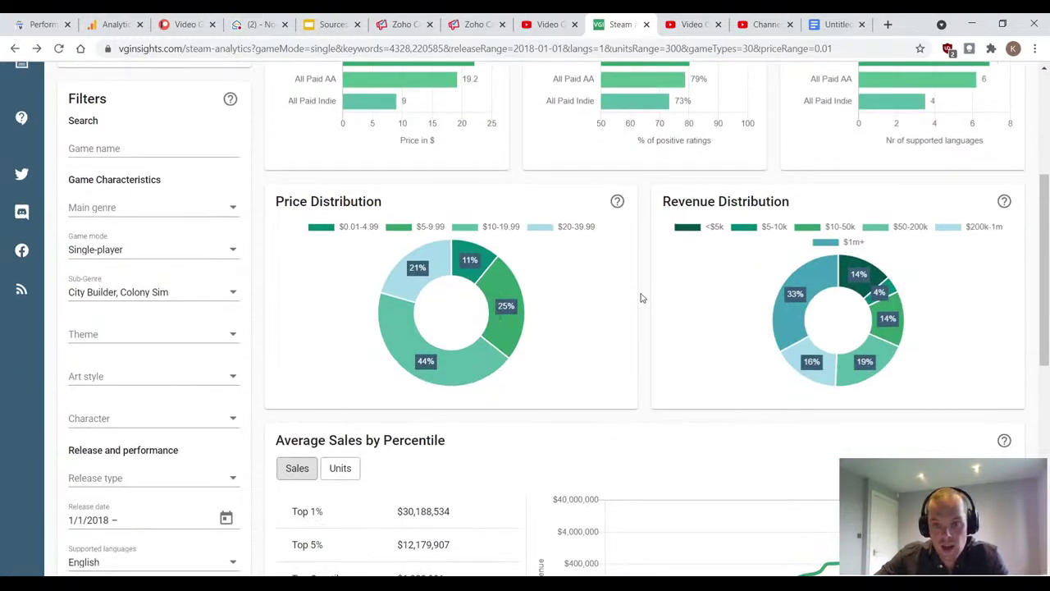
{"action": "scroll", "coordinate": [645, 294], "scroll_direction": "down", "scroll_amount": 1}
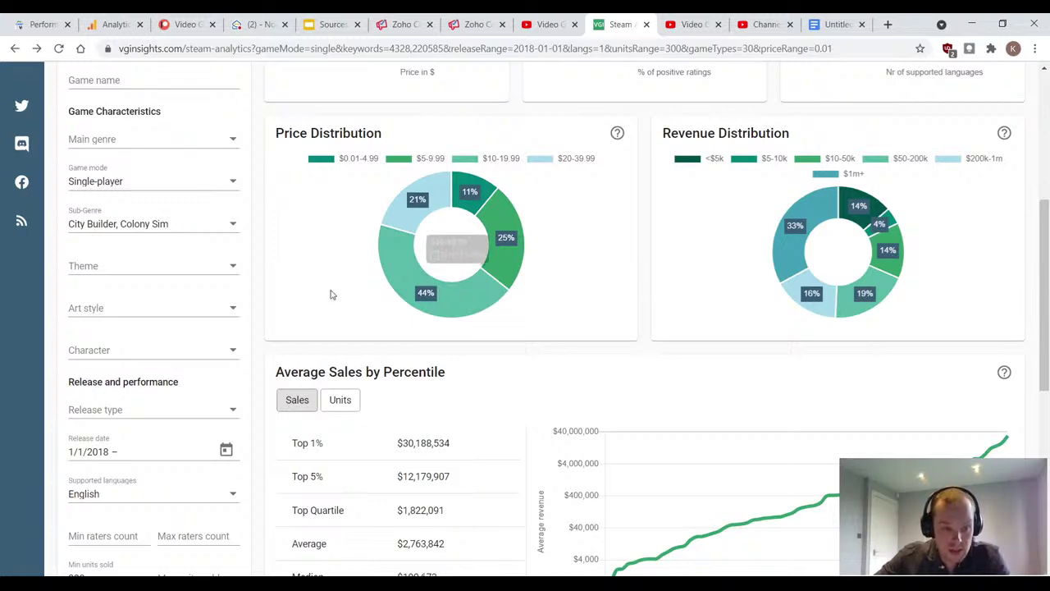
{"action": "scroll", "coordinate": [159, 370], "scroll_direction": "down", "scroll_amount": 2}
{"action": "scroll", "coordinate": [103, 455], "scroll_direction": "down", "scroll_amount": 3}
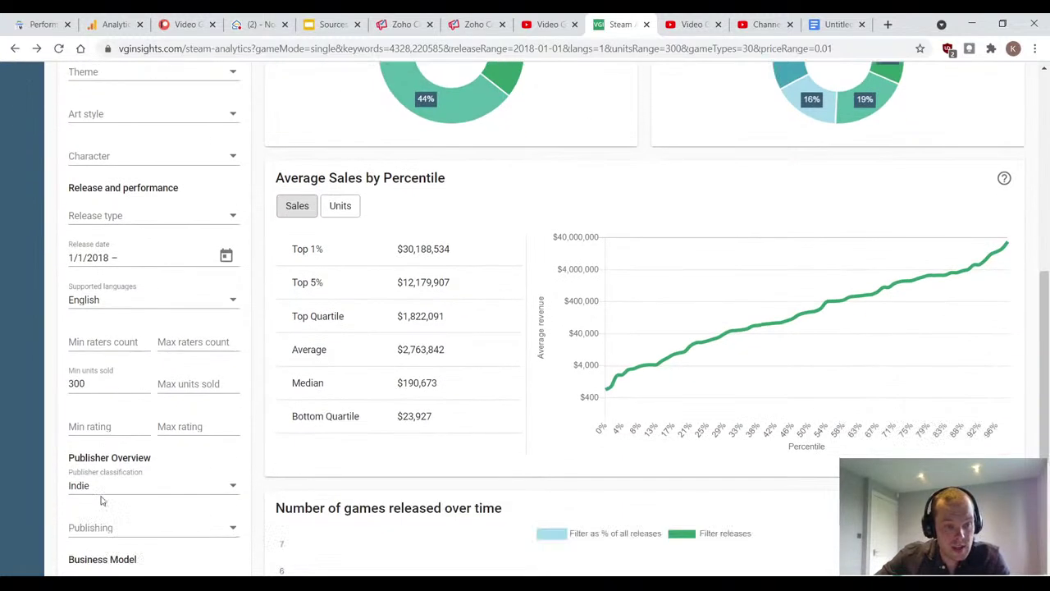
{"action": "left_click_drag", "start_coordinate": [95, 491], "coordinate": [61, 486]}
{"action": "left_click", "coordinate": [113, 483]}
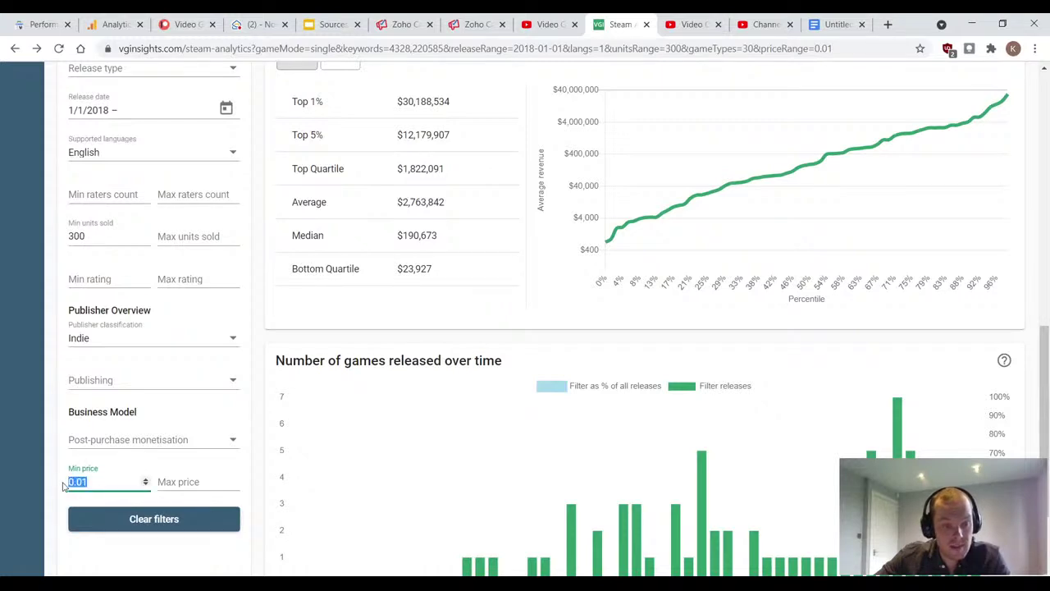
{"action": "left_click", "coordinate": [265, 333]}
Step: Examine the average sales by percentile for the filtered games, including the median and the lower part of the revenue curve
{"action": "scroll", "coordinate": [258, 324], "scroll_direction": "up", "scroll_amount": 6}
{"action": "scroll", "coordinate": [254, 312], "scroll_direction": "up", "scroll_amount": 4}
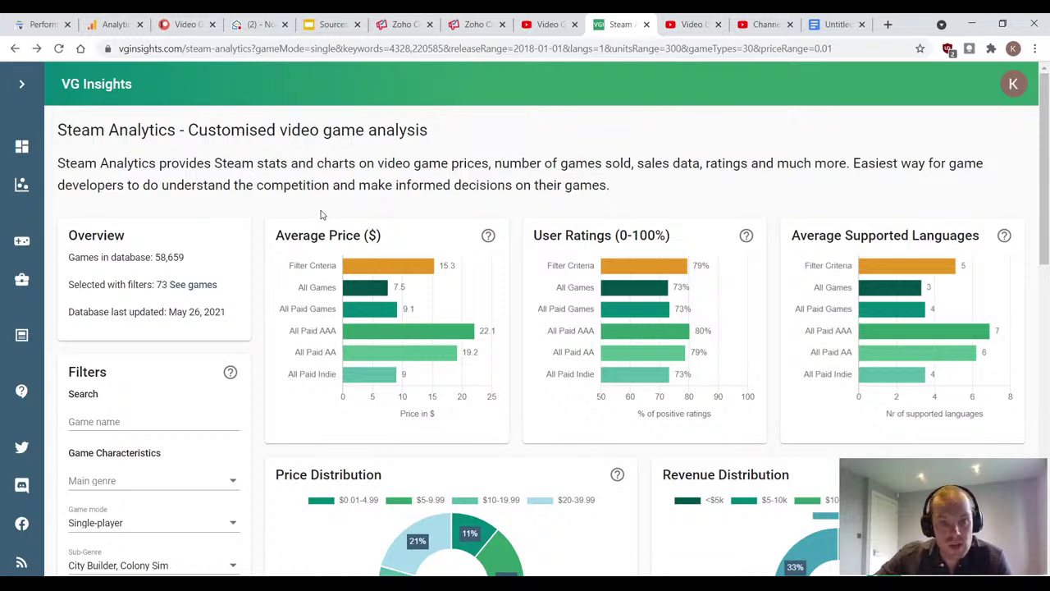
{"action": "scroll", "coordinate": [321, 214], "scroll_direction": "down", "scroll_amount": 6}
{"action": "scroll", "coordinate": [322, 215], "scroll_direction": "down", "scroll_amount": 1}
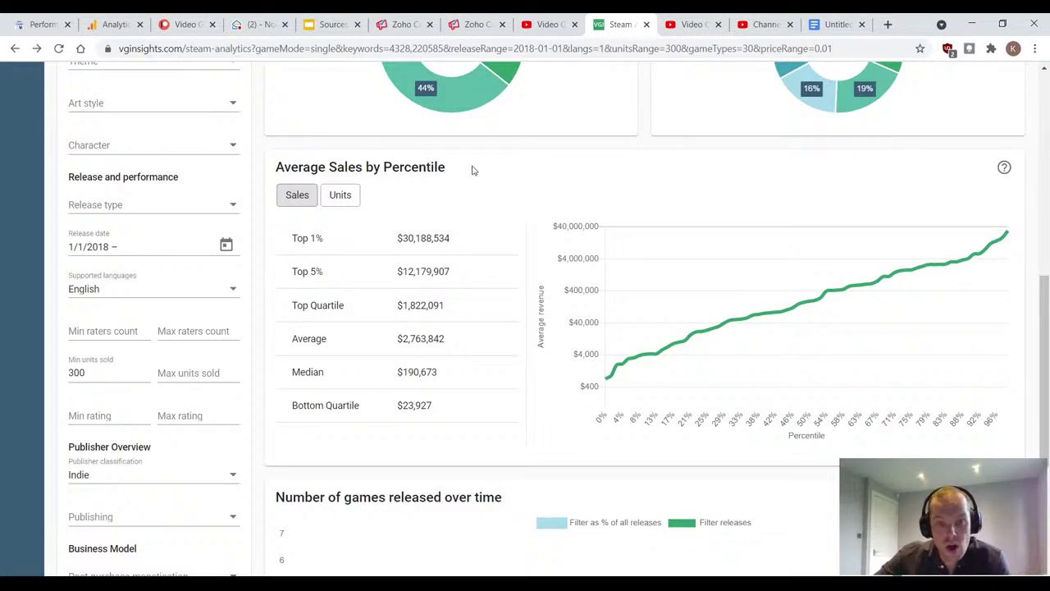
{"action": "left_click_drag", "start_coordinate": [450, 375], "coordinate": [369, 378]}
{"action": "left_click", "coordinate": [445, 374]}
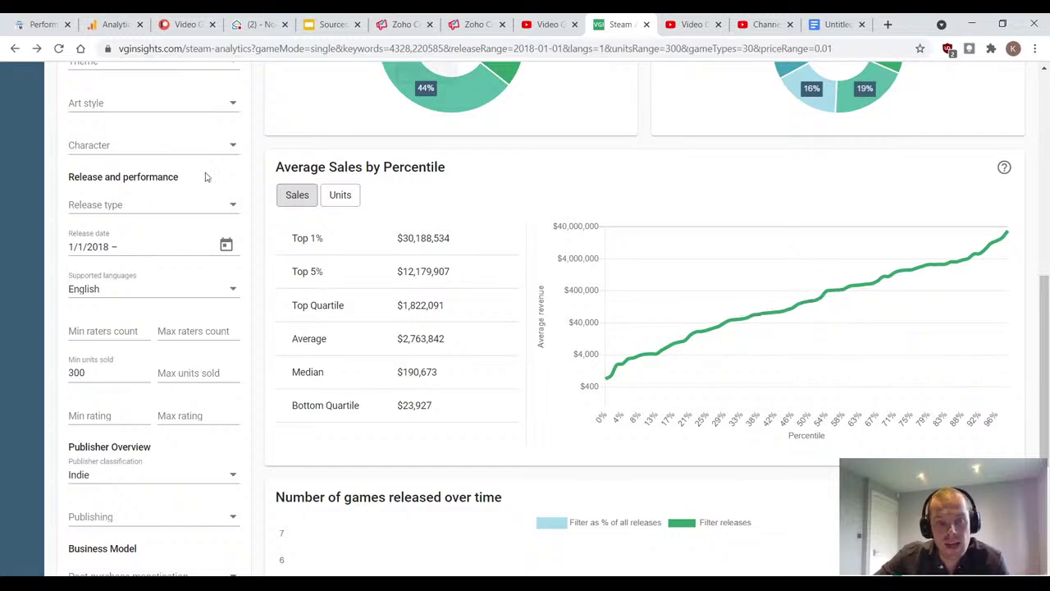
{"action": "scroll", "coordinate": [199, 239], "scroll_direction": "up", "scroll_amount": 3}
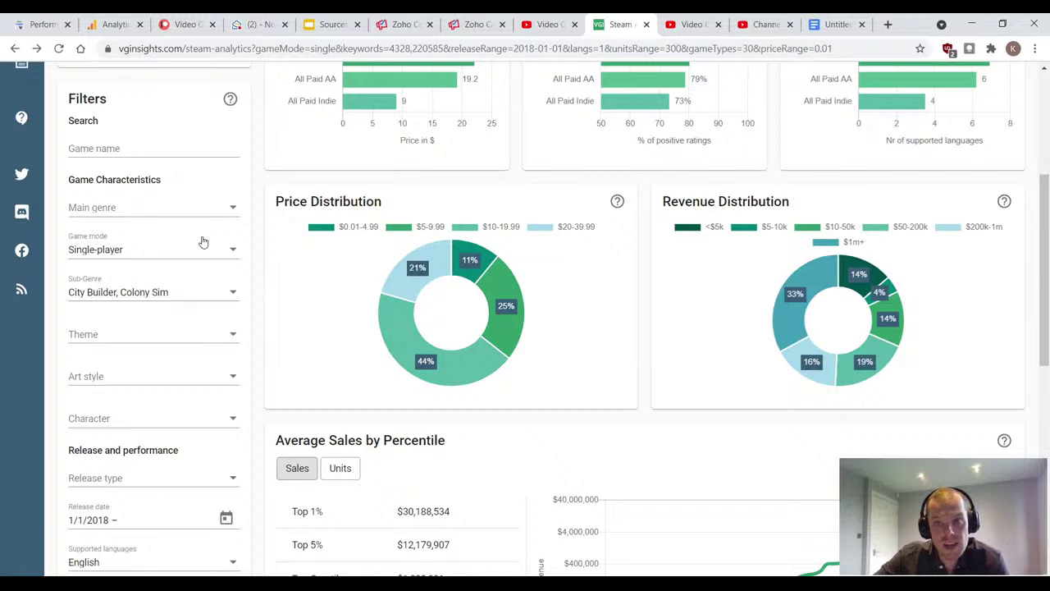
{"action": "scroll", "coordinate": [201, 239], "scroll_direction": "down", "scroll_amount": 3}
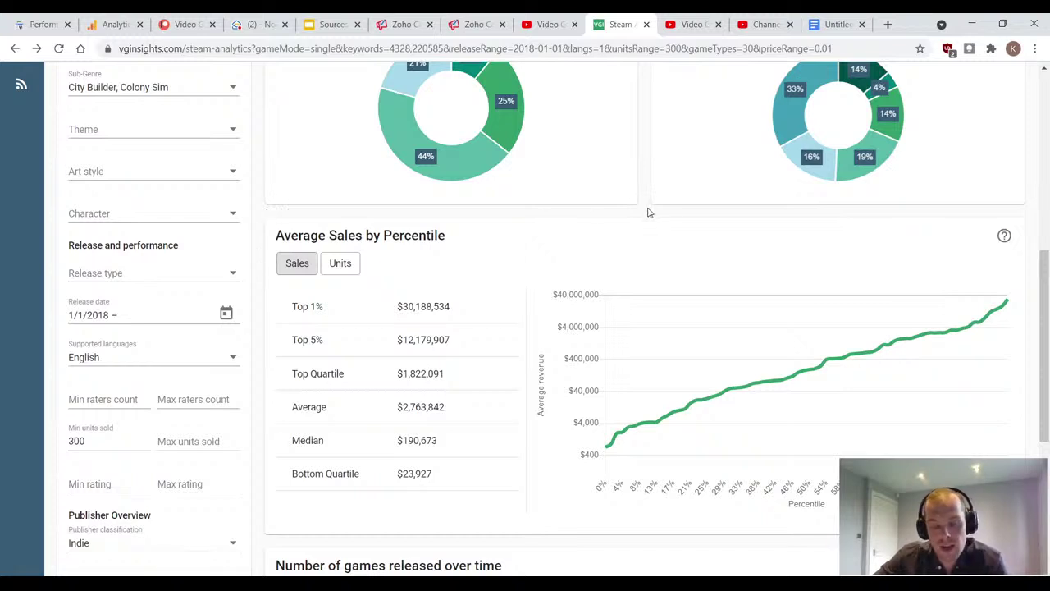
{"action": "mouse_move", "coordinate": [682, 412]}
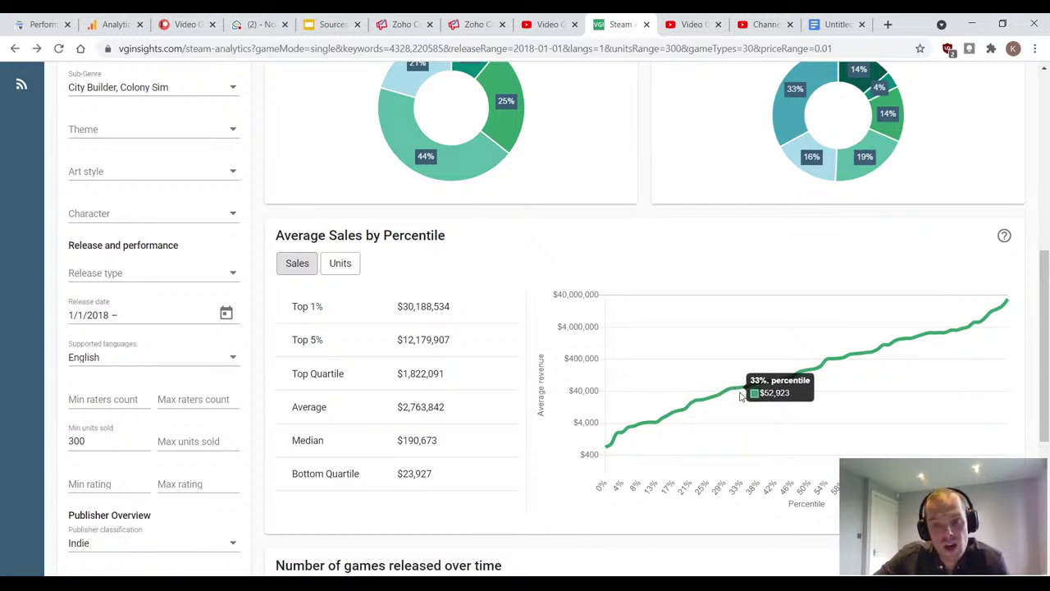
{"action": "mouse_move", "coordinate": [137, 499]}
Step: Check the publisher classification filter options and read the middle of the revenue percentile curve
{"action": "scroll", "coordinate": [137, 499], "scroll_direction": "down", "scroll_amount": 2}
{"action": "scroll", "coordinate": [197, 490], "scroll_direction": "down", "scroll_amount": 3}
{"action": "left_click", "coordinate": [188, 347]}
{"action": "left_click", "coordinate": [377, 228]}
{"action": "scroll", "coordinate": [440, 229], "scroll_direction": "up", "scroll_amount": 4}
{"action": "mouse_move", "coordinate": [787, 361]}
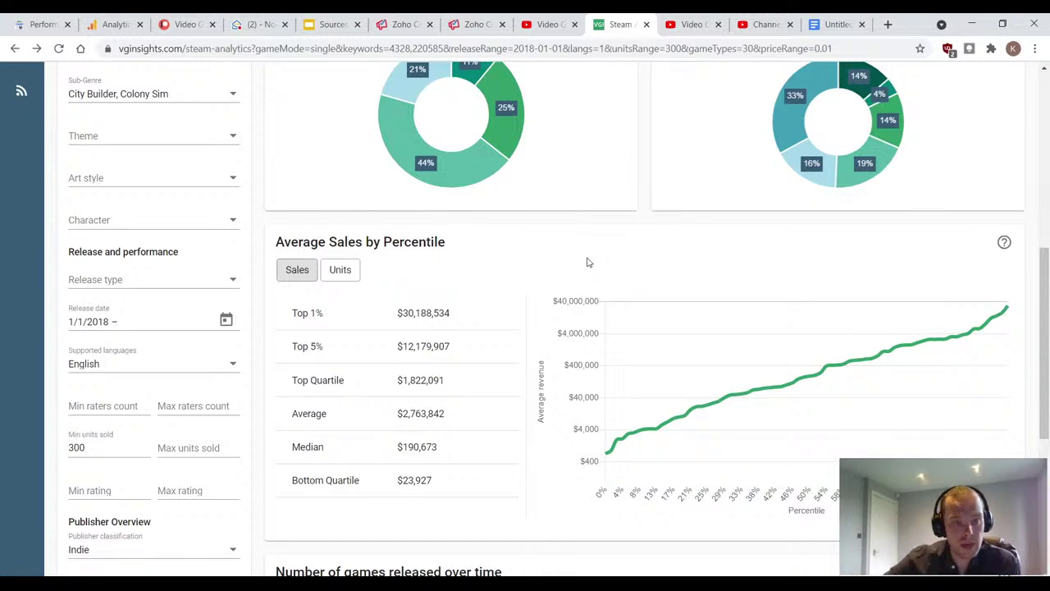
Step: Open the Publishers Database
{"action": "scroll", "coordinate": [536, 270], "scroll_direction": "up", "scroll_amount": 6}
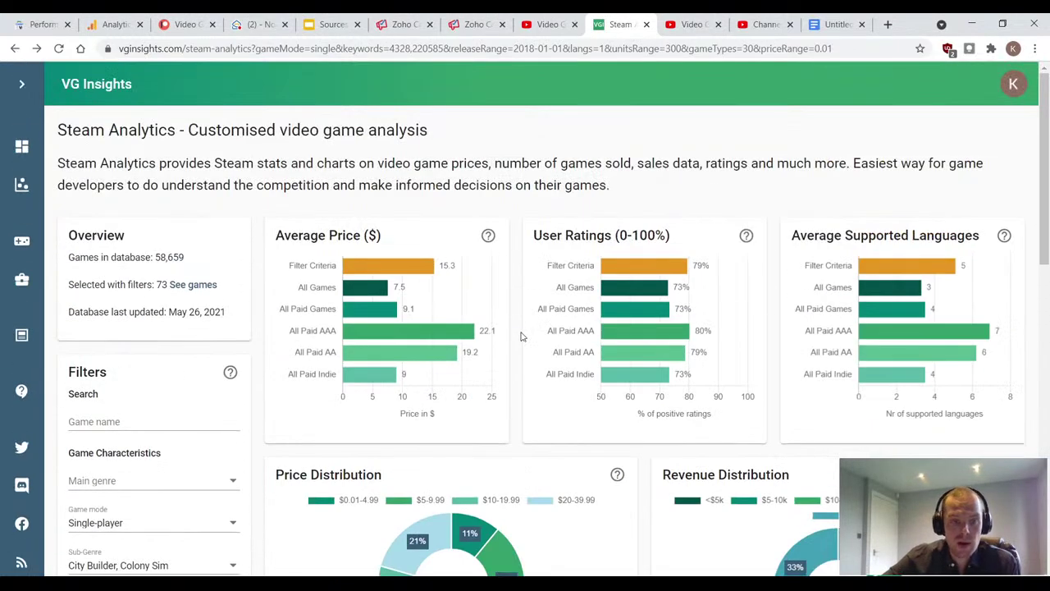
{"action": "mouse_move", "coordinate": [31, 172]}
{"action": "left_click", "coordinate": [90, 281]}
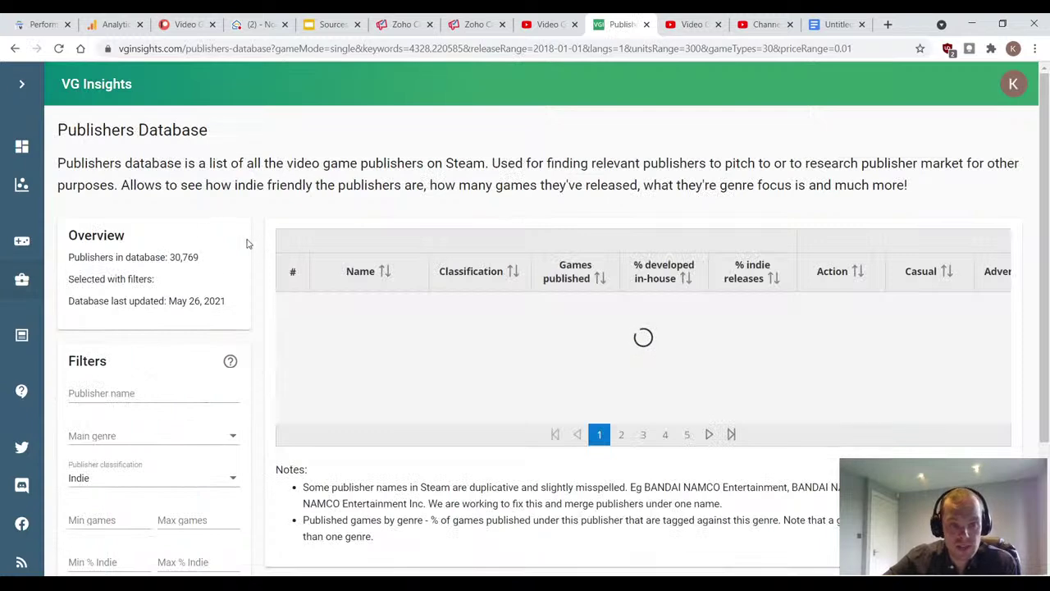
{"action": "mouse_move", "coordinate": [40, 174]}
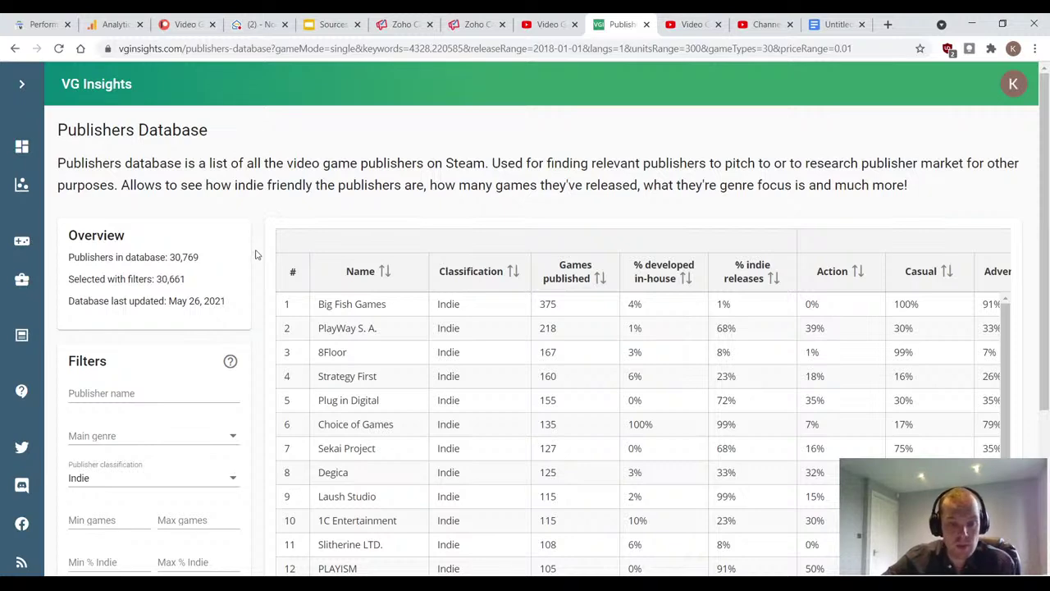
Step: Remove the Indie classification from the publisher filters
{"action": "scroll", "coordinate": [255, 254], "scroll_direction": "down", "scroll_amount": 1}
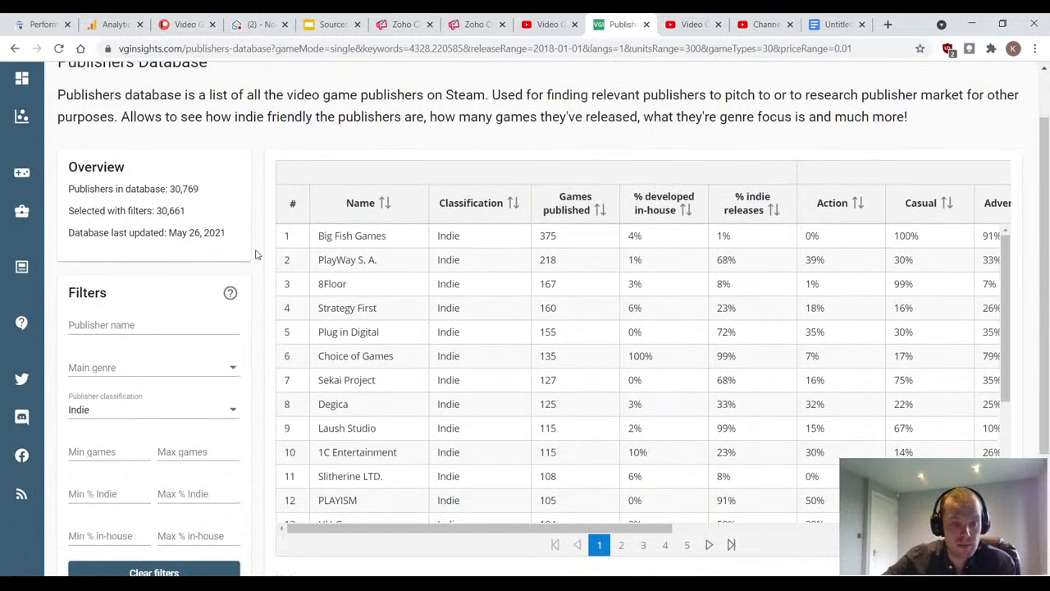
{"action": "left_click", "coordinate": [212, 409]}
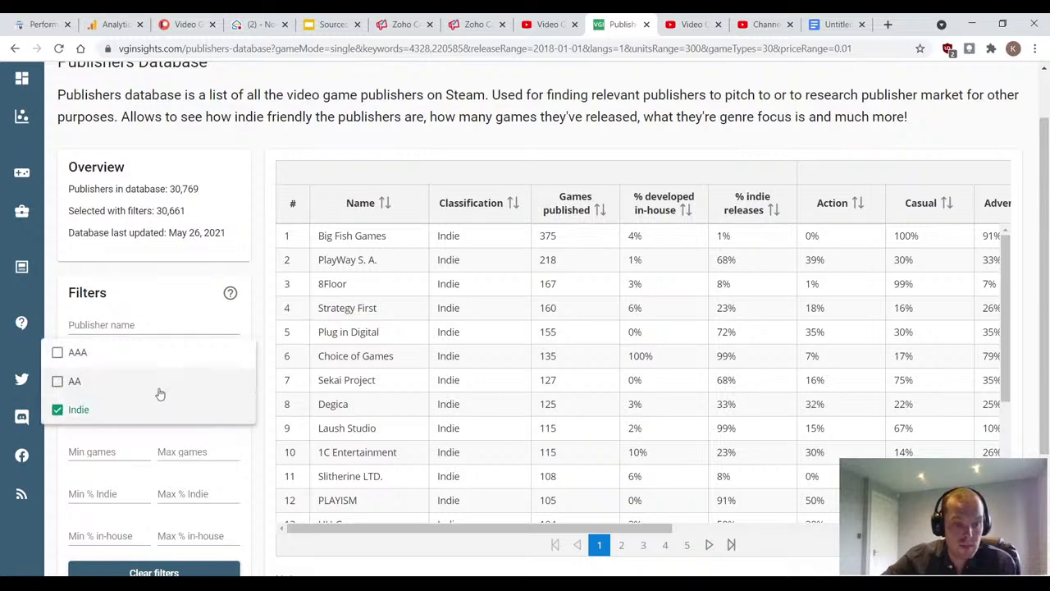
{"action": "left_click", "coordinate": [59, 412]}
{"action": "left_click", "coordinate": [259, 292]}
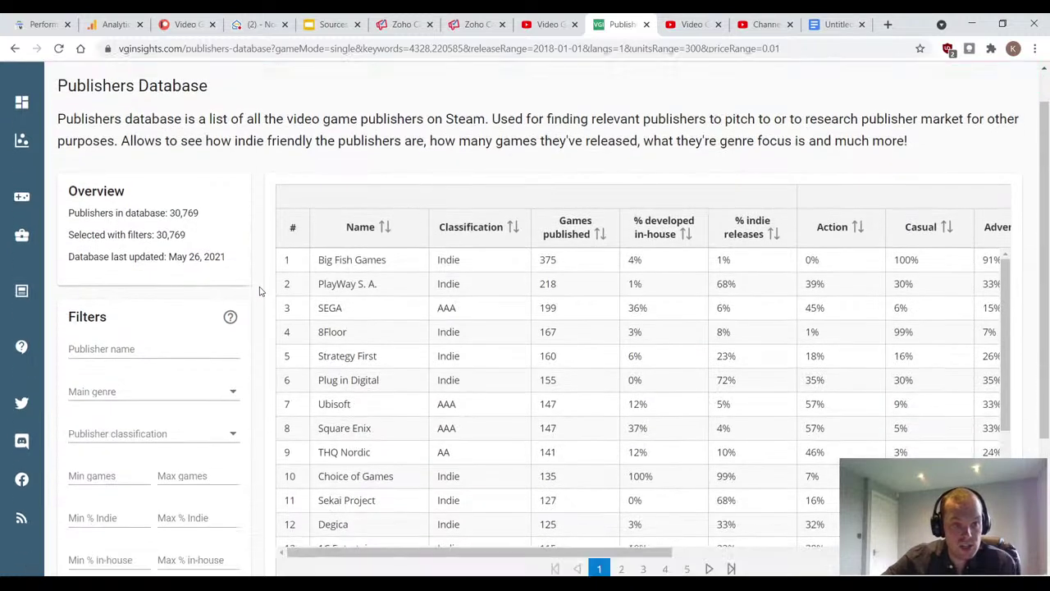
Step: Filter the publishers by the Simulation main genre and the Indie classification
{"action": "scroll", "coordinate": [259, 291], "scroll_direction": "down", "scroll_amount": 1}
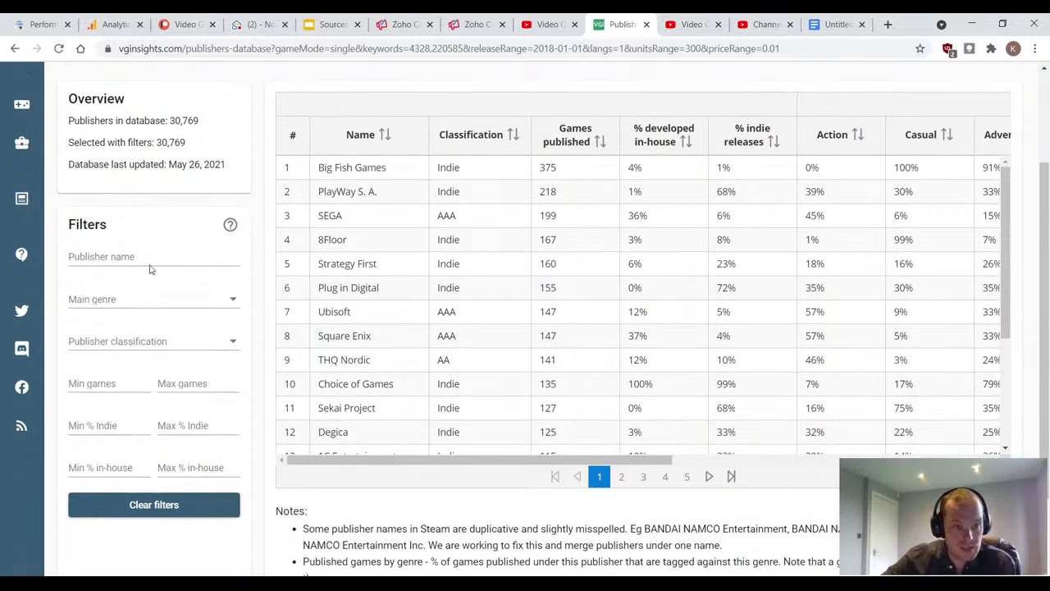
{"action": "left_click", "coordinate": [130, 304]}
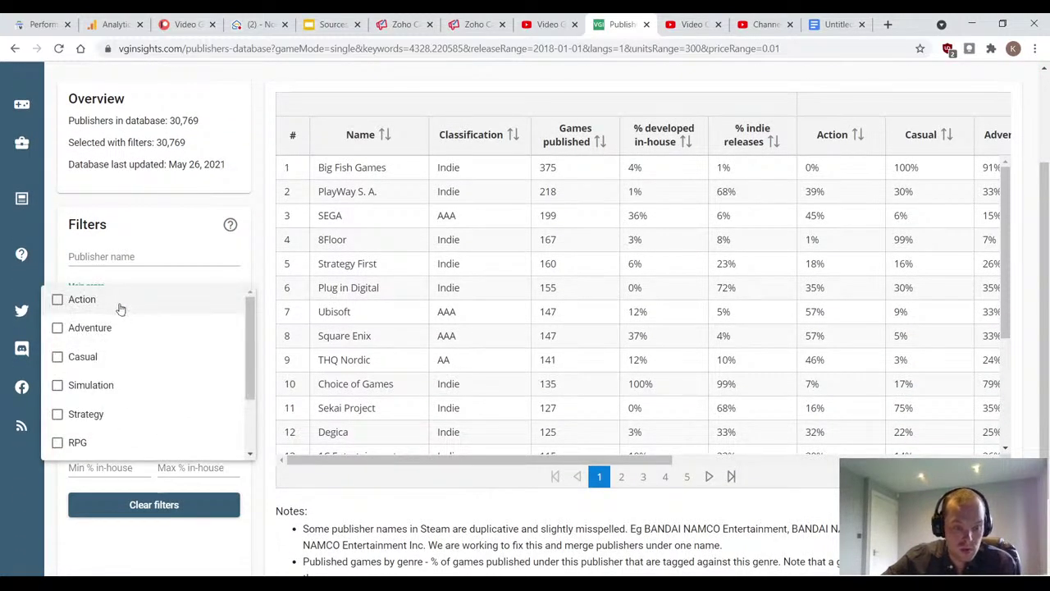
{"action": "left_click", "coordinate": [69, 391]}
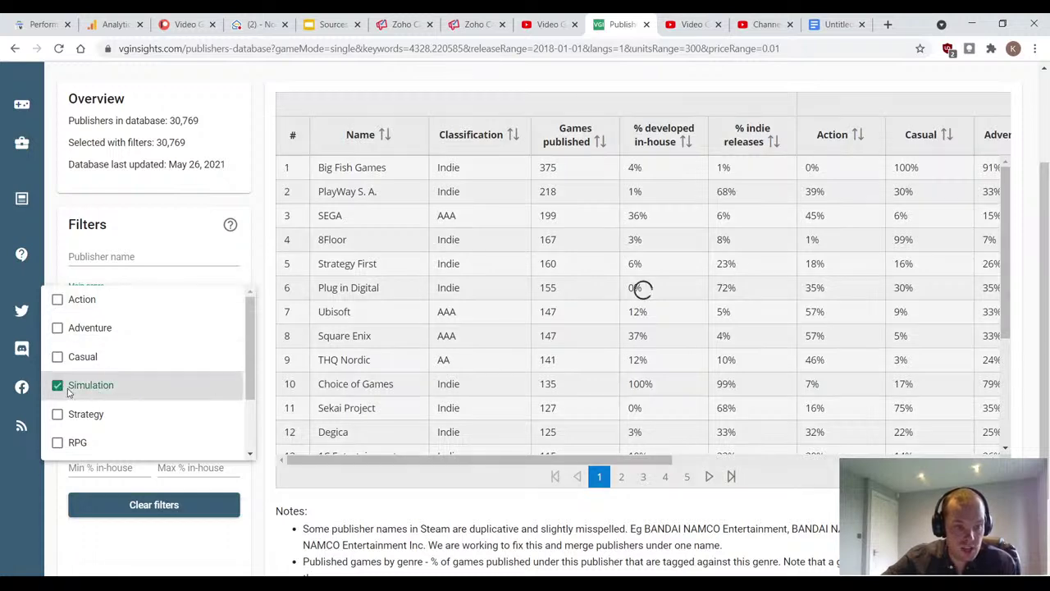
{"action": "left_click", "coordinate": [259, 224]}
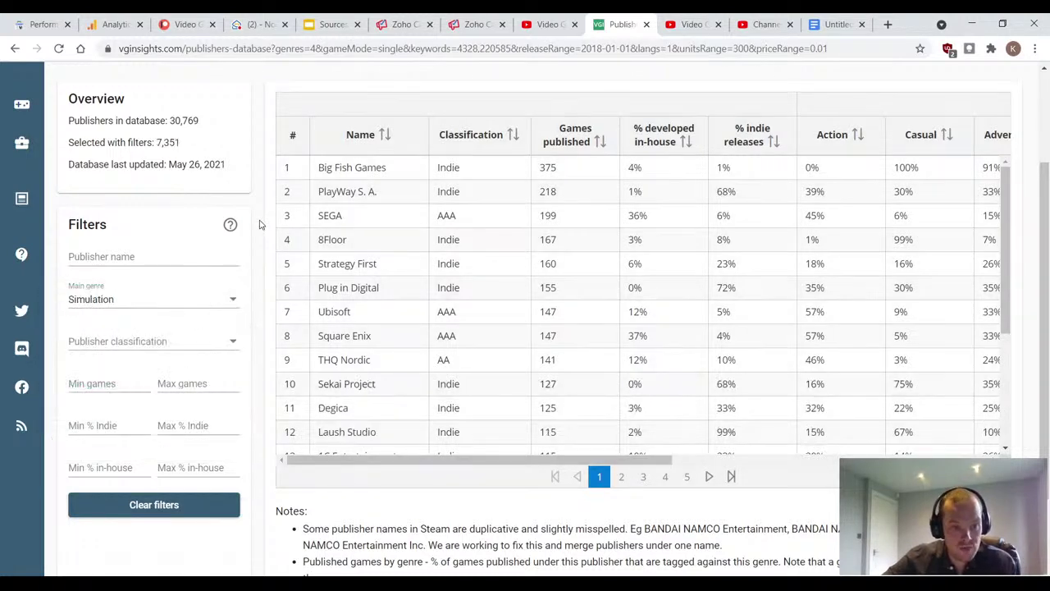
{"action": "left_click", "coordinate": [131, 343]}
{"action": "left_click", "coordinate": [58, 400]}
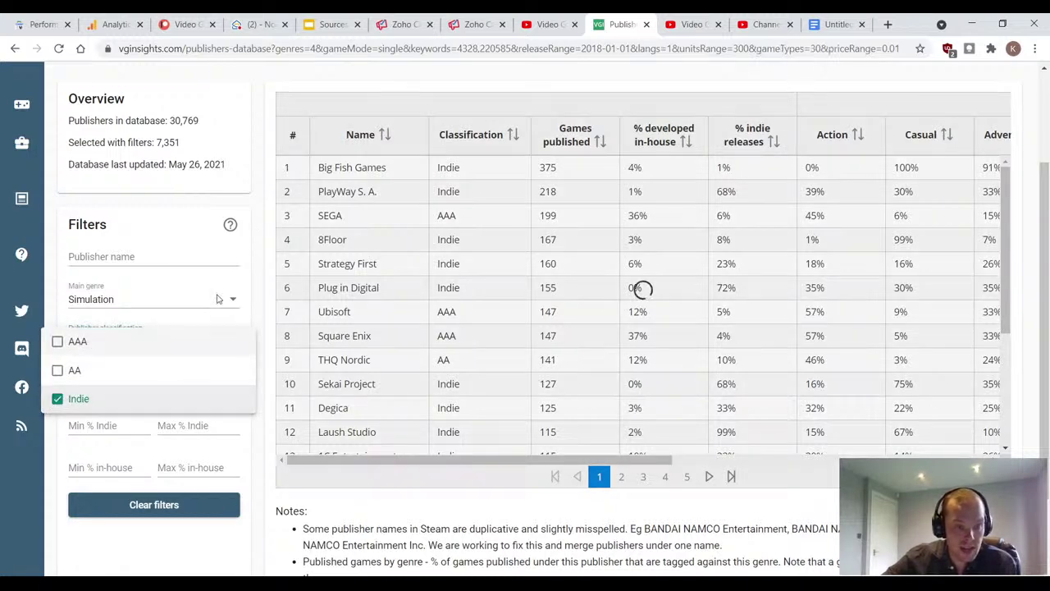
{"action": "left_click", "coordinate": [271, 242]}
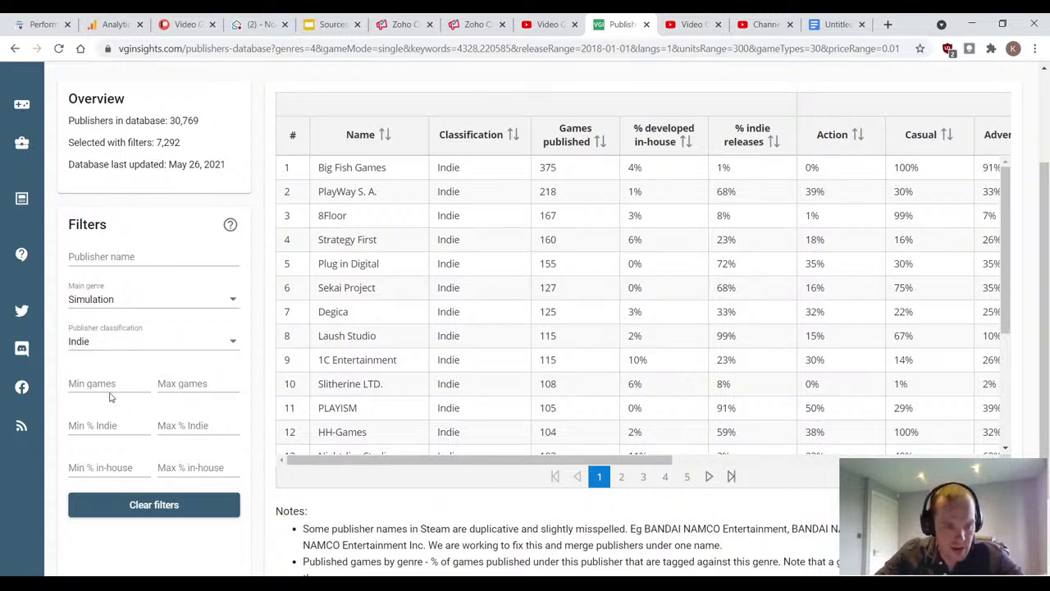
Step: Set the minimum number of games per publisher to 35
{"action": "left_click", "coordinate": [113, 383]}
{"action": "type", "text": "35"}
{"action": "left_click", "coordinate": [265, 369]}
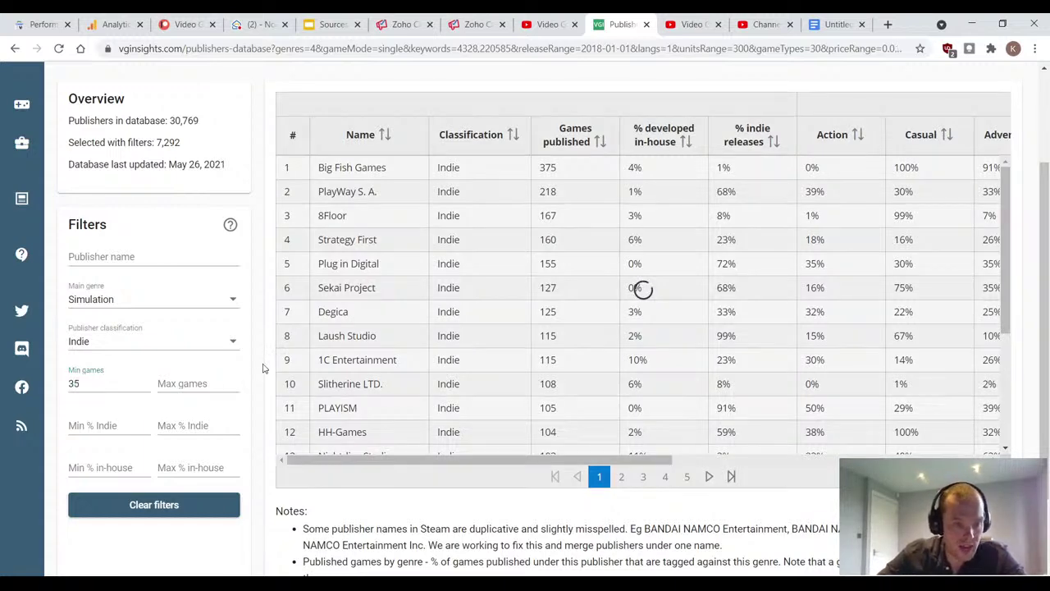
Step: Set the publishers' minimum percentage of indie releases to 75
{"action": "left_click", "coordinate": [105, 427]}
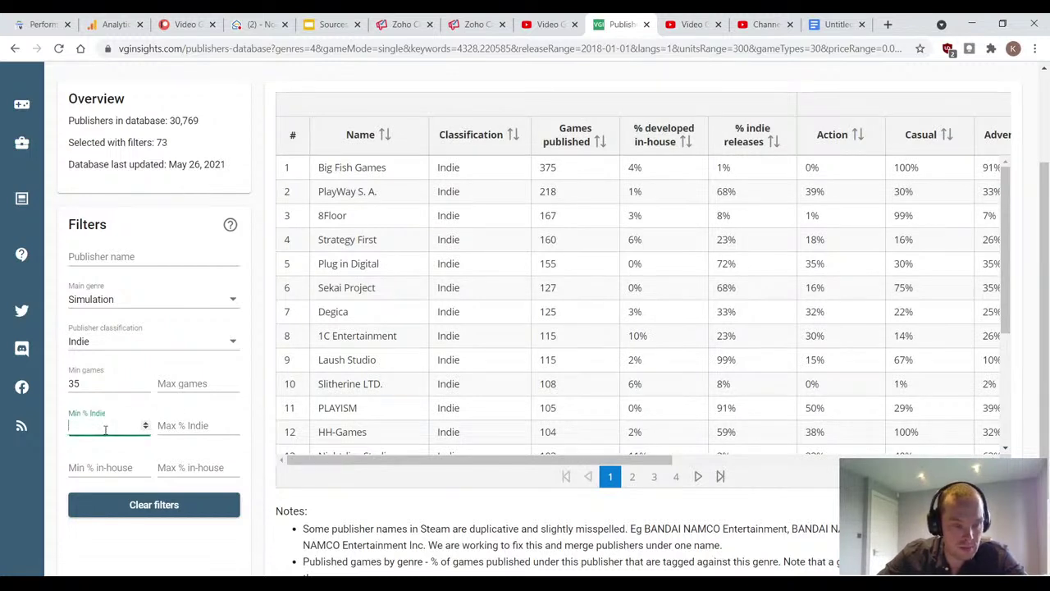
{"action": "left_click", "coordinate": [195, 425]}
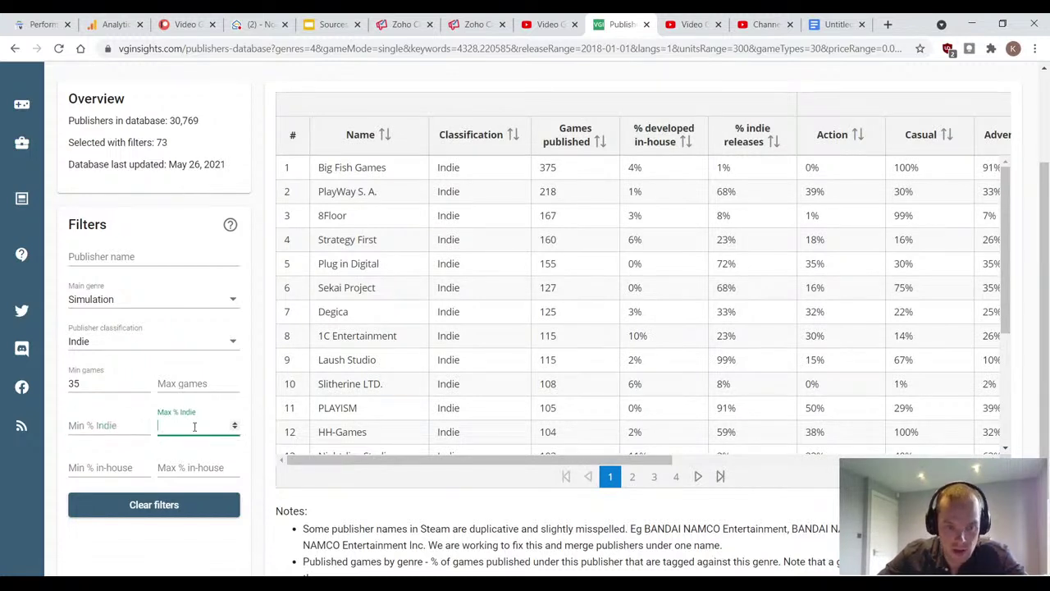
{"action": "left_click", "coordinate": [93, 436]}
{"action": "left_click", "coordinate": [191, 427]}
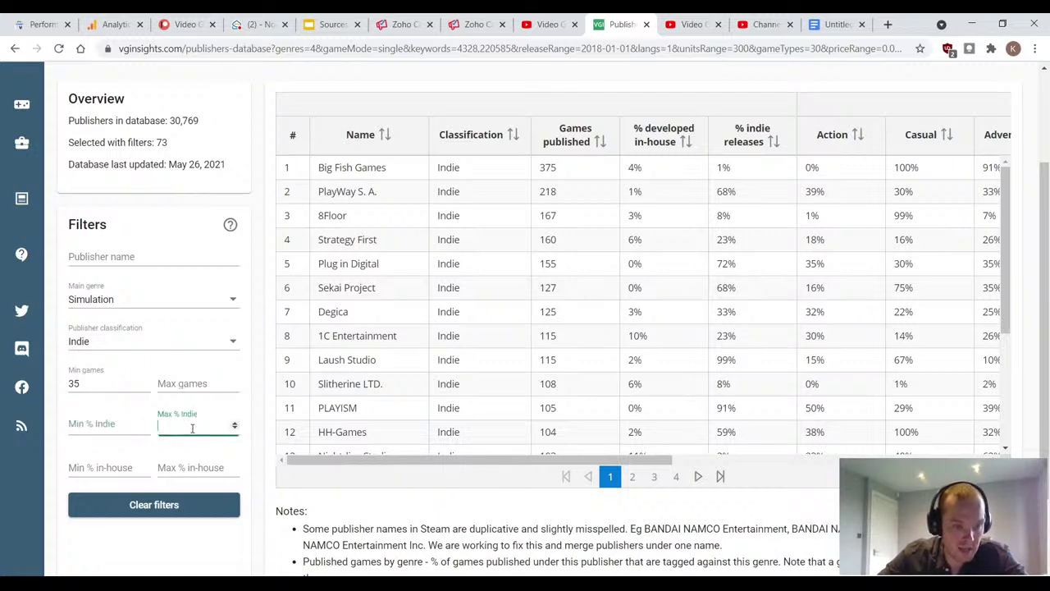
{"action": "left_click", "coordinate": [88, 428]}
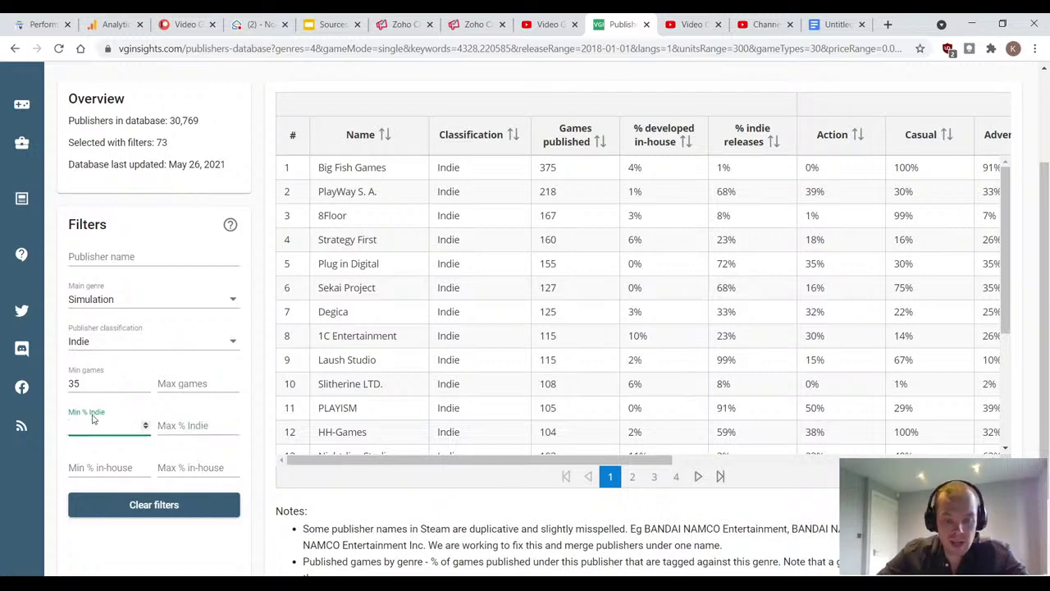
{"action": "type", "text": "75"}
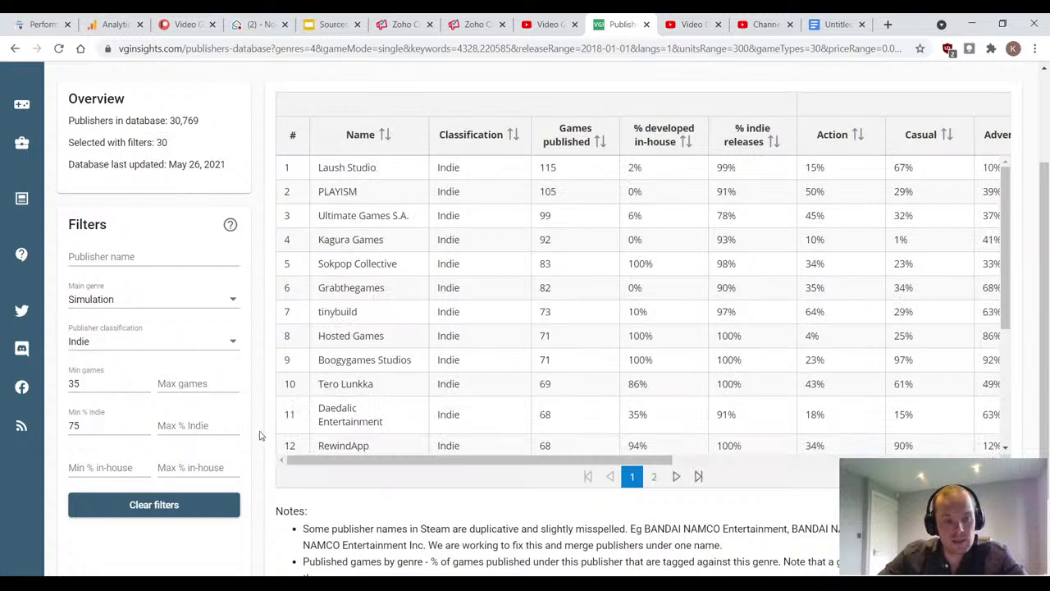
Step: Limit the publishers' maximum percentage of games developed in-house to 25
{"action": "left_click", "coordinate": [188, 466]}
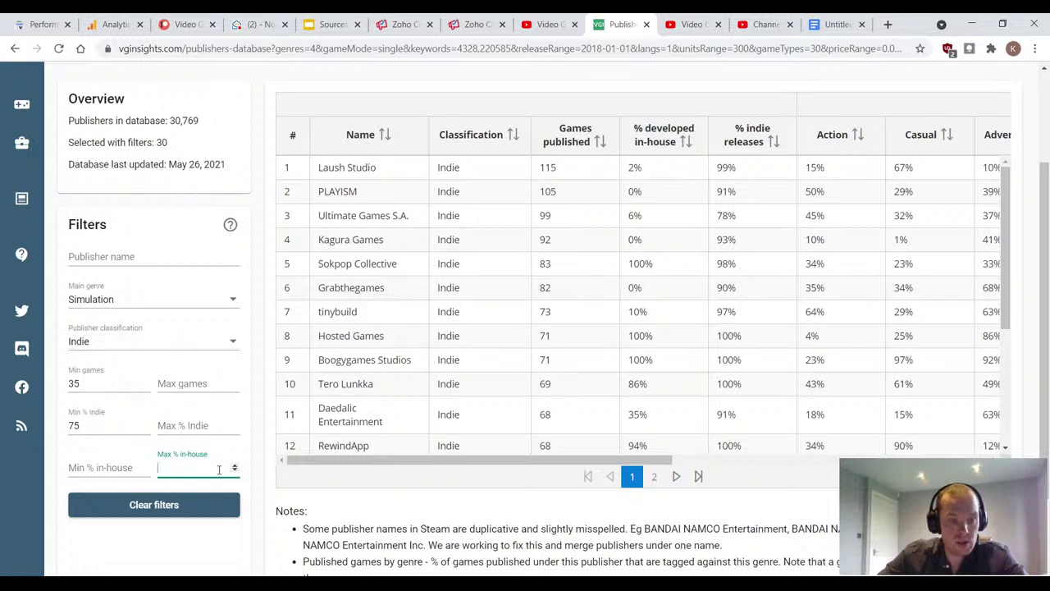
{"action": "type", "text": "25"}
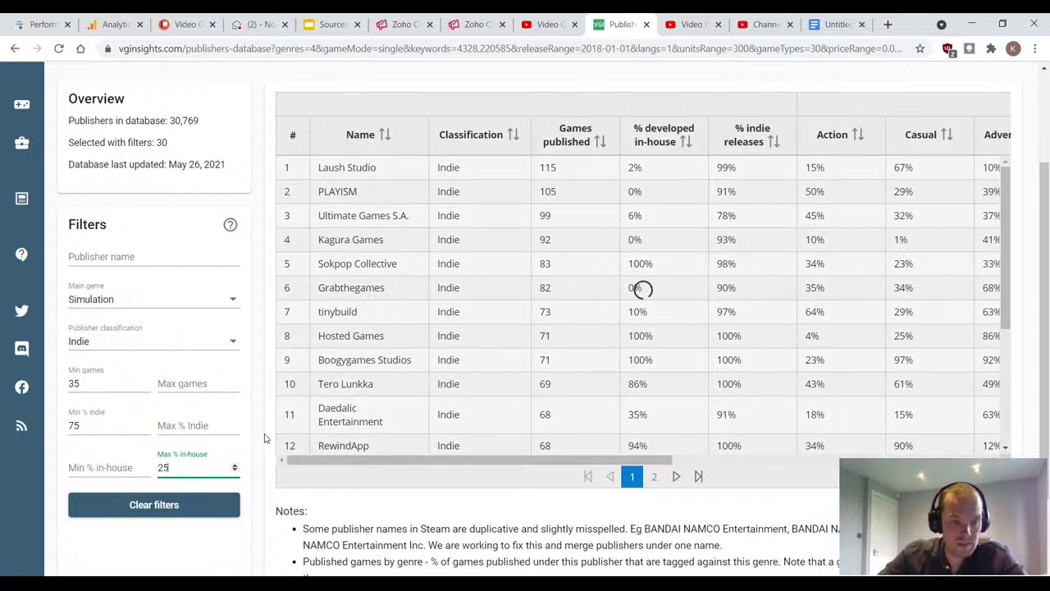
{"action": "left_click", "coordinate": [265, 435]}
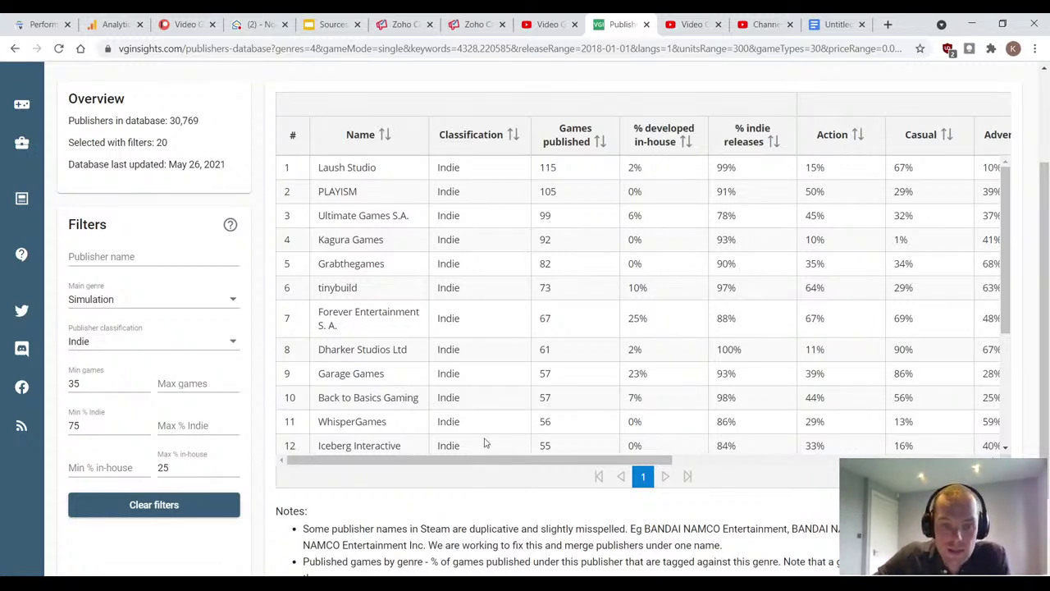
Step: Review the filtered publisher list and relax the minimum percentage of indie releases to 65
{"action": "left_click_drag", "start_coordinate": [168, 142], "coordinate": [143, 142]}
{"action": "left_click", "coordinate": [176, 145]}
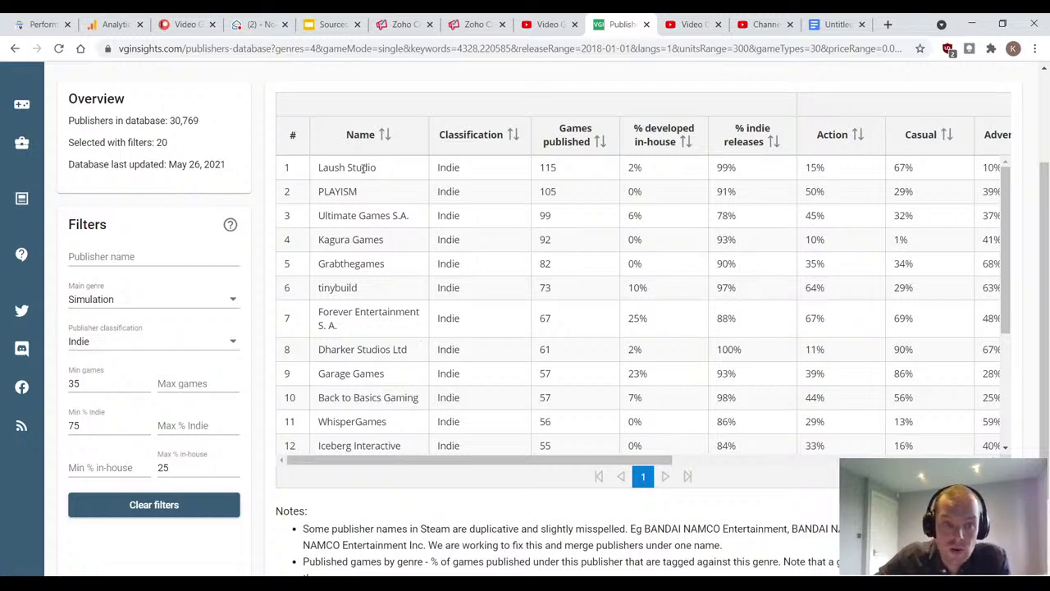
{"action": "left_click_drag", "start_coordinate": [345, 170], "coordinate": [374, 358]}
{"action": "left_click", "coordinate": [375, 358]}
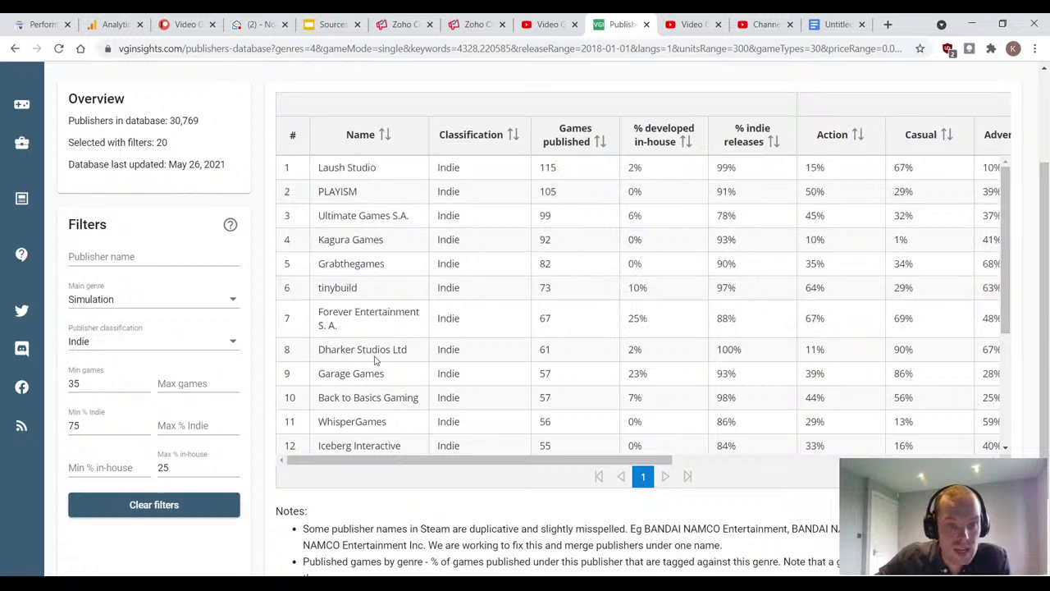
{"action": "scroll", "coordinate": [375, 361], "scroll_direction": "down", "scroll_amount": 1}
{"action": "scroll", "coordinate": [375, 353], "scroll_direction": "up", "scroll_amount": 1}
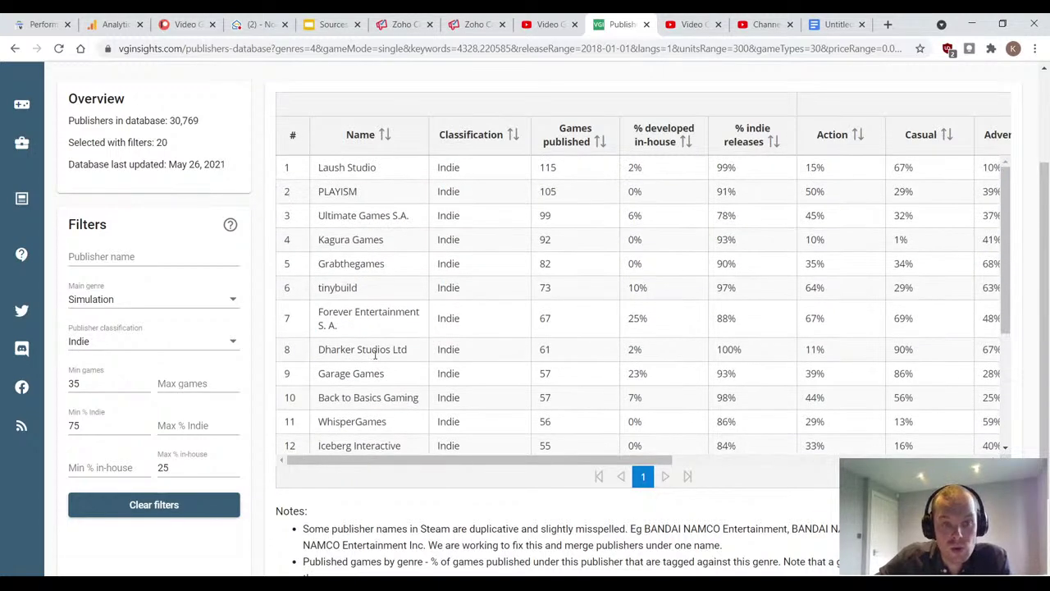
{"action": "left_click_drag", "start_coordinate": [90, 424], "coordinate": [60, 426]}
{"action": "type", "text": "65"}
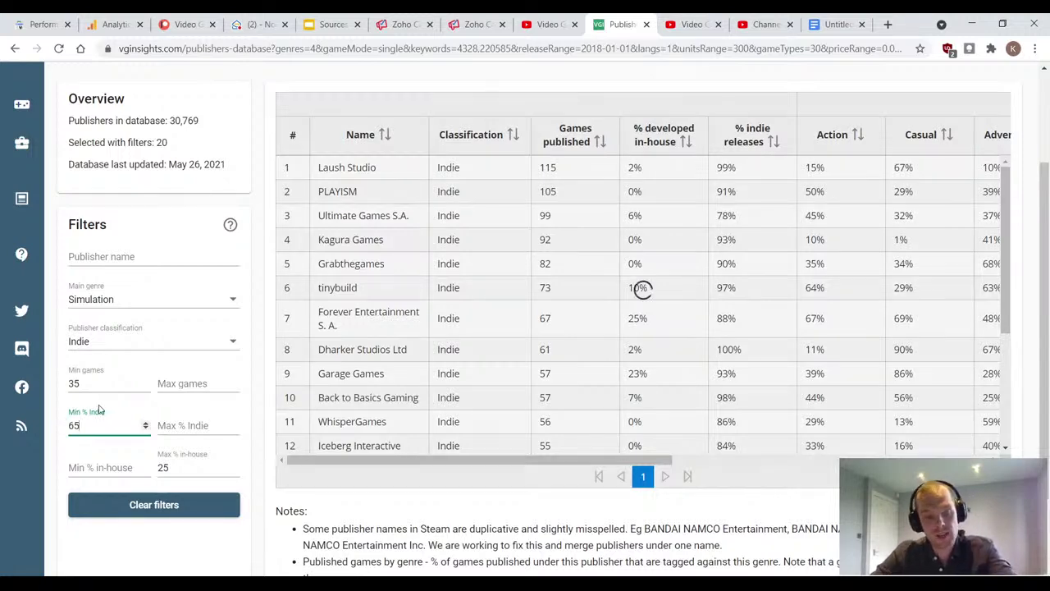
{"action": "left_click", "coordinate": [268, 268]}
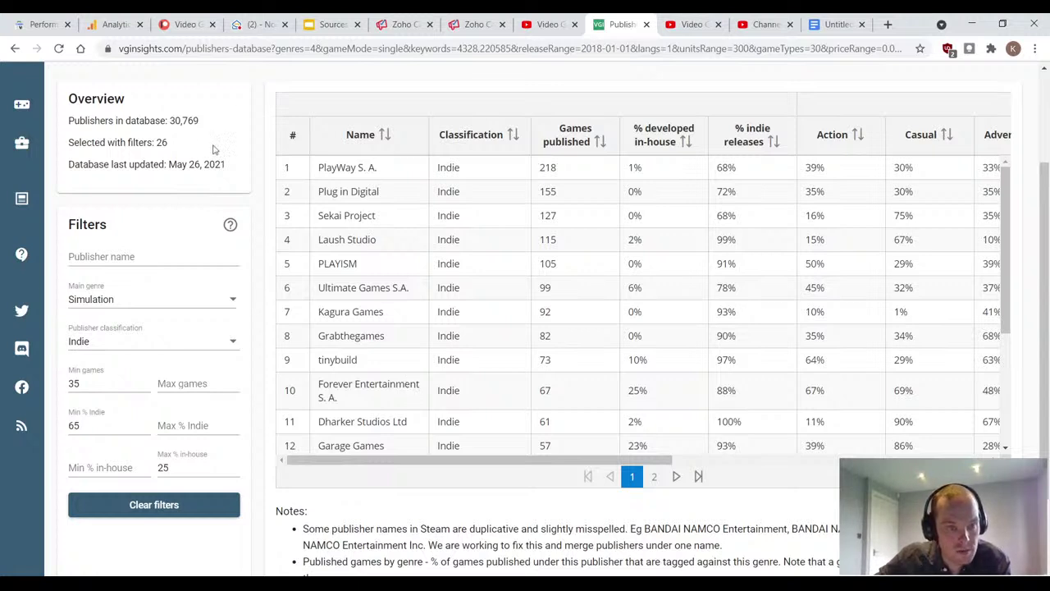
{"action": "left_click_drag", "start_coordinate": [171, 121], "coordinate": [201, 121]}
{"action": "left_click", "coordinate": [263, 129]}
Step: Switch from the publishers list to the Steam Analytics page
{"action": "scroll", "coordinate": [216, 179], "scroll_direction": "up", "scroll_amount": 2}
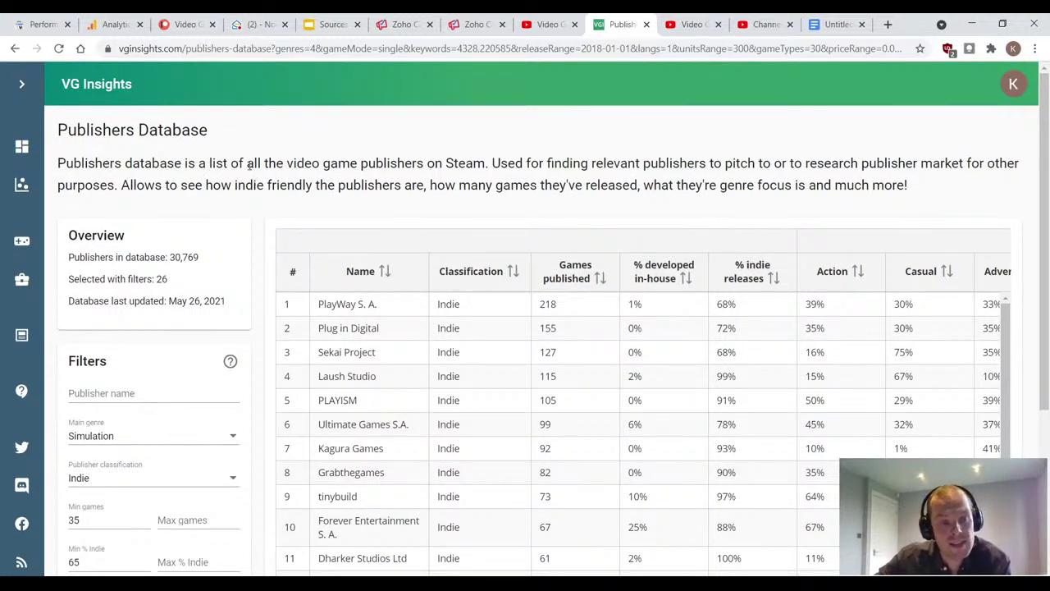
{"action": "mouse_move", "coordinate": [33, 187]}
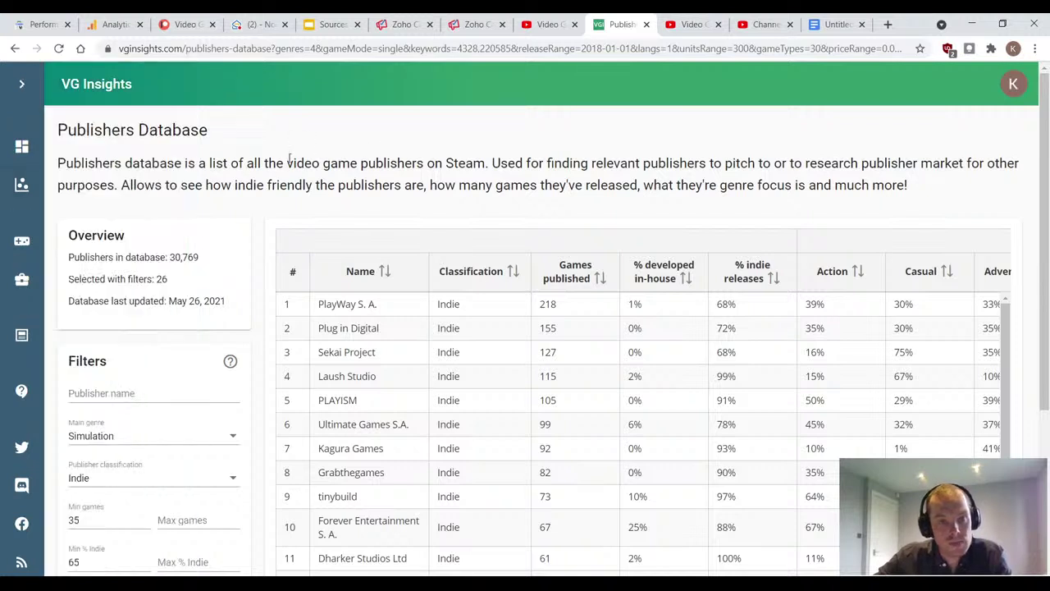
{"action": "mouse_move", "coordinate": [23, 147]}
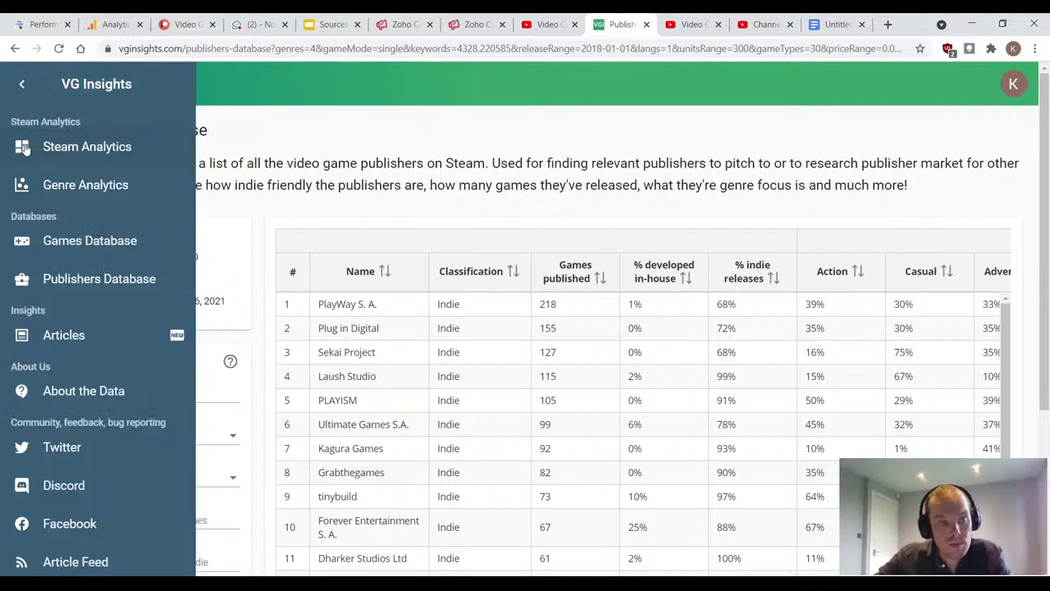
{"action": "left_click", "coordinate": [71, 149]}
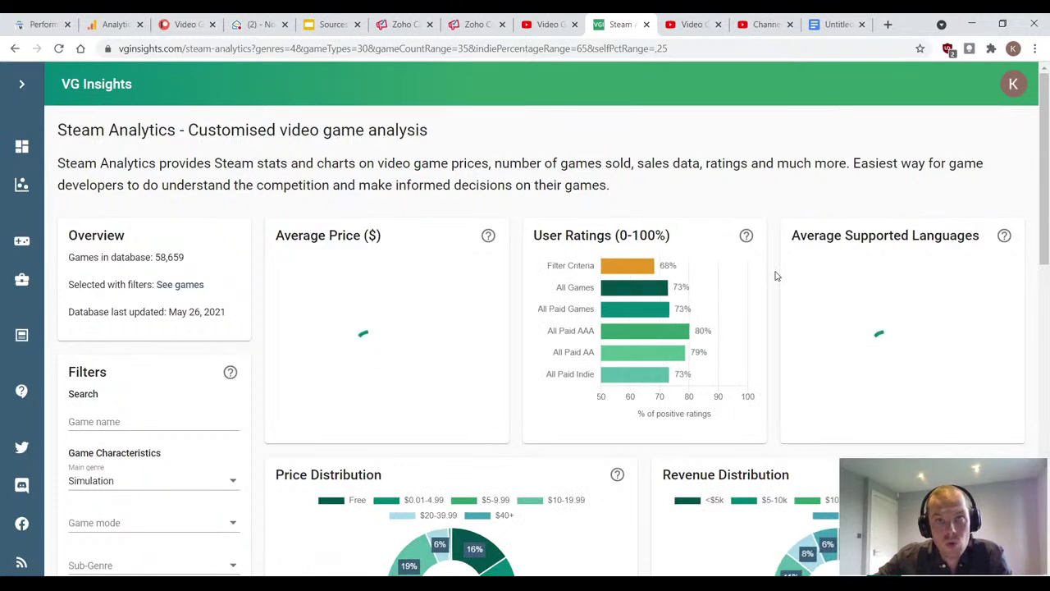
Step: Examine the average sales by percentile for simulation games, comparing the average with the median revenue
{"action": "scroll", "coordinate": [776, 276], "scroll_direction": "down", "scroll_amount": 2}
{"action": "scroll", "coordinate": [776, 276], "scroll_direction": "down", "scroll_amount": 5}
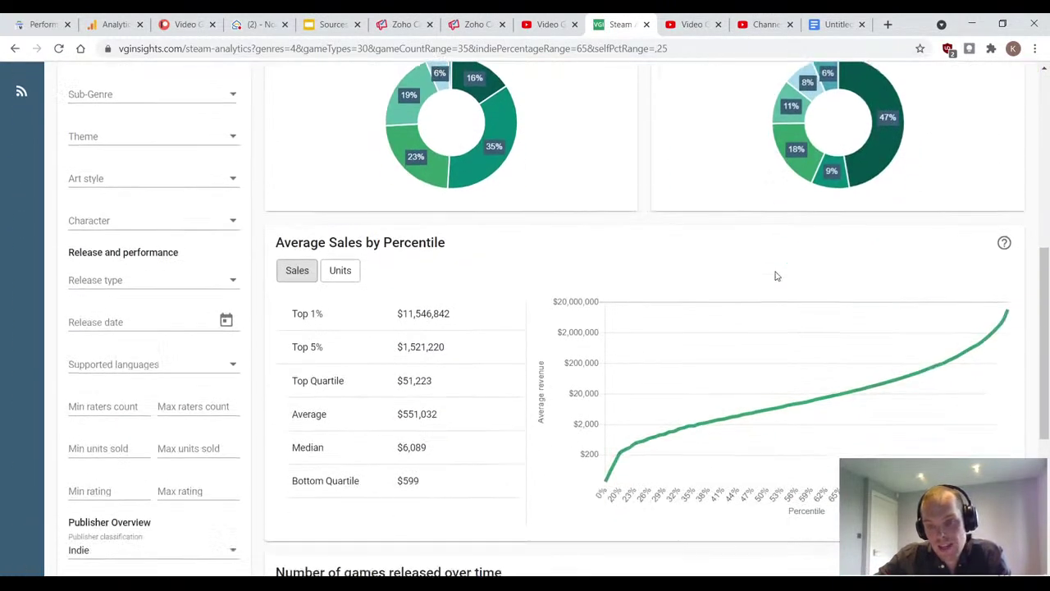
{"action": "mouse_move", "coordinate": [776, 274]}
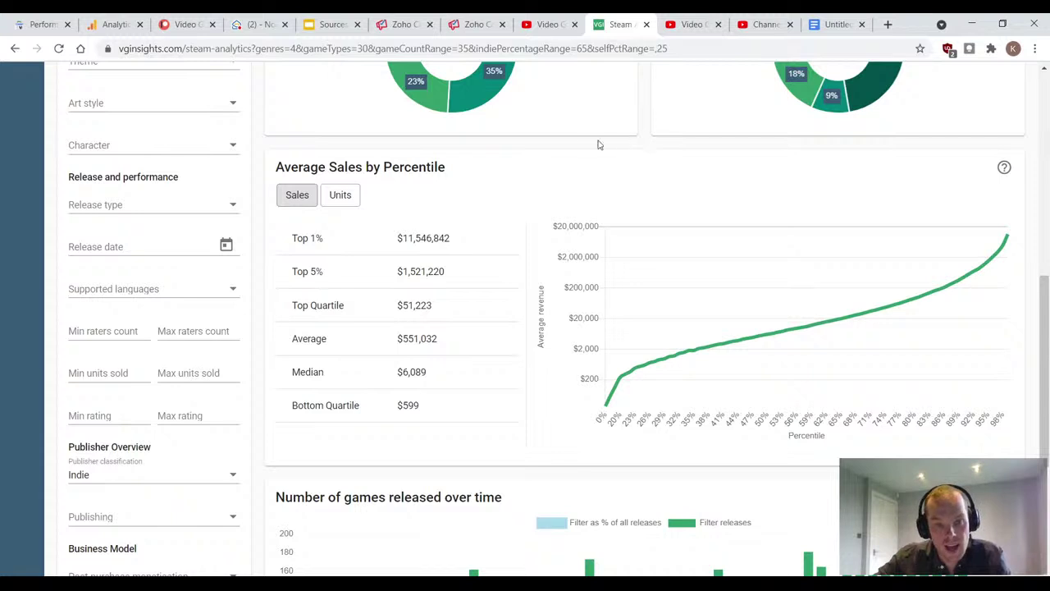
{"action": "left_click_drag", "start_coordinate": [437, 337], "coordinate": [390, 341]}
{"action": "left_click", "coordinate": [465, 345]}
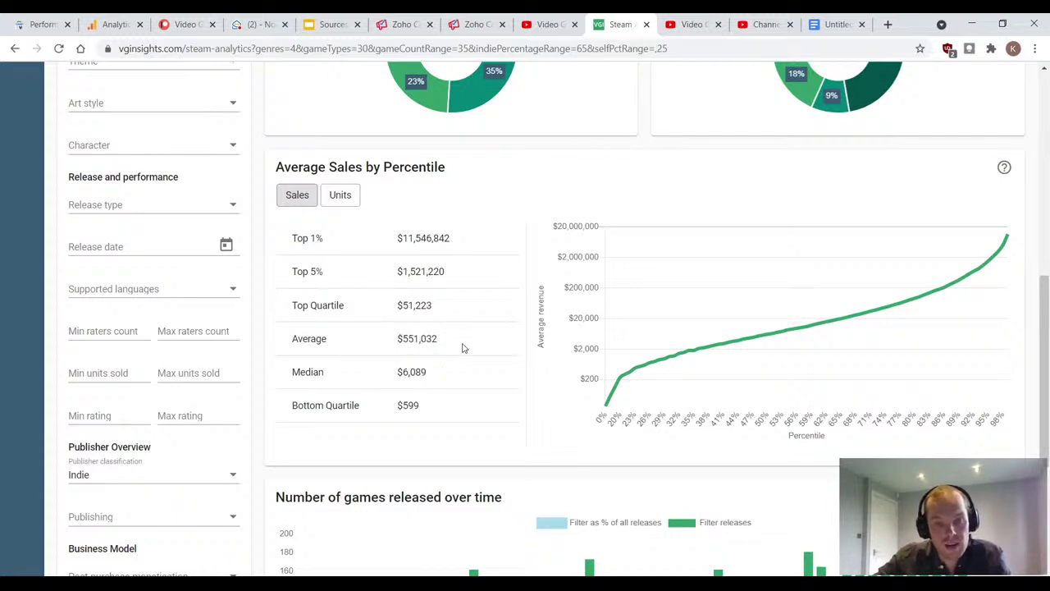
{"action": "left_click_drag", "start_coordinate": [427, 382], "coordinate": [300, 374]}
{"action": "left_click", "coordinate": [418, 379]}
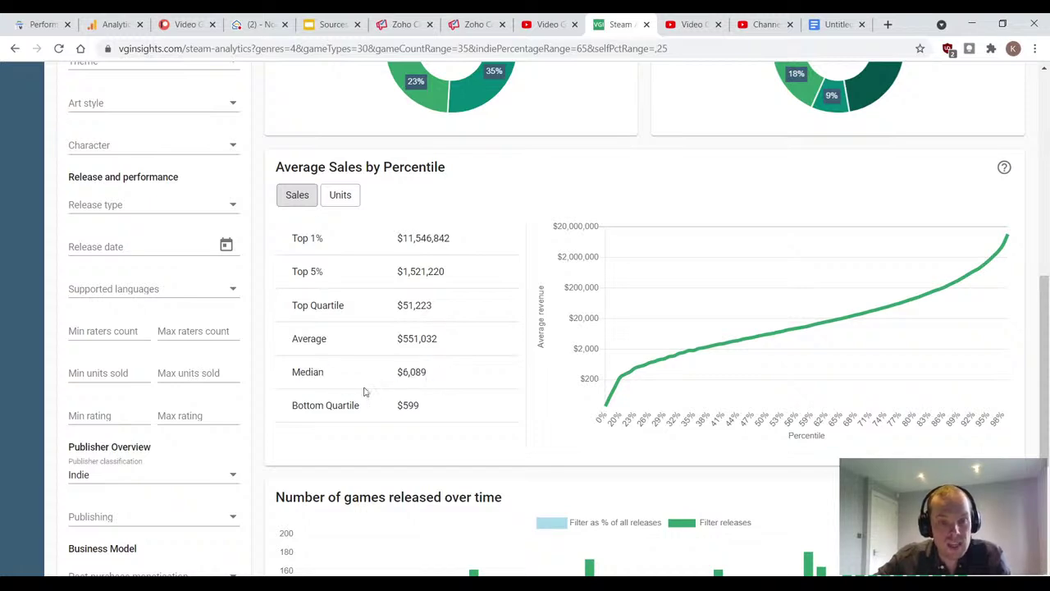
Step: Look through the available game filters, including the Game mode and Sub-Genre options, without selecting any
{"action": "scroll", "coordinate": [178, 258], "scroll_direction": "up", "scroll_amount": 4}
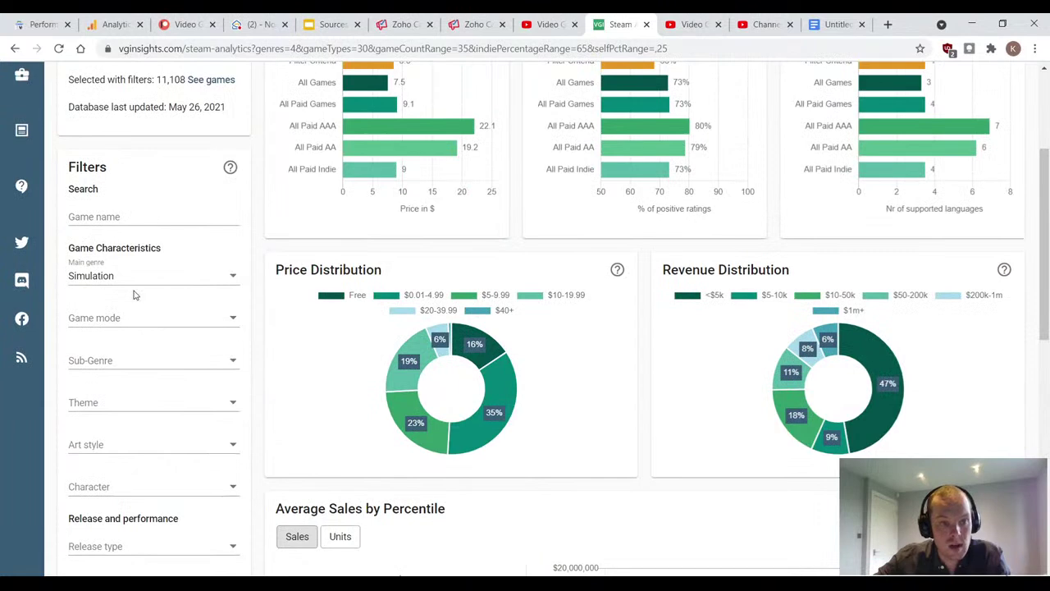
{"action": "scroll", "coordinate": [164, 289], "scroll_direction": "down", "scroll_amount": 2}
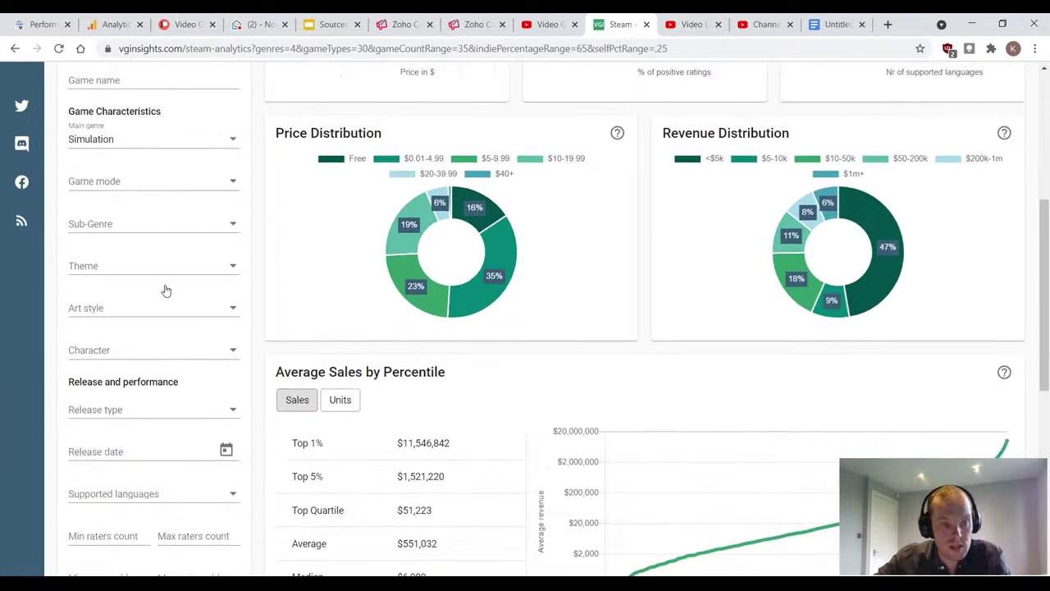
{"action": "left_click", "coordinate": [140, 182]}
{"action": "left_click", "coordinate": [270, 127]}
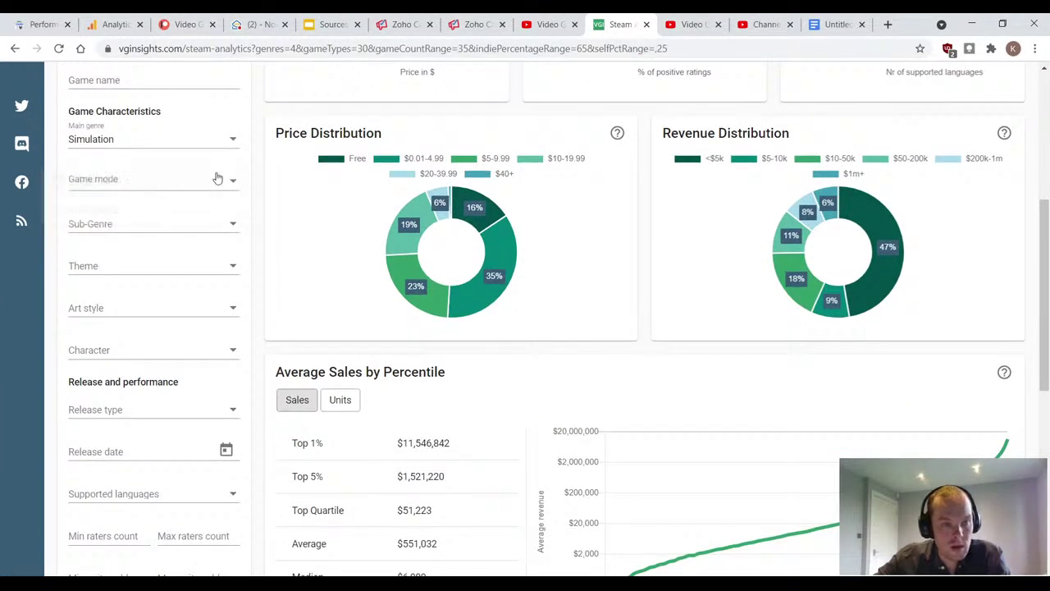
{"action": "left_click", "coordinate": [172, 221]}
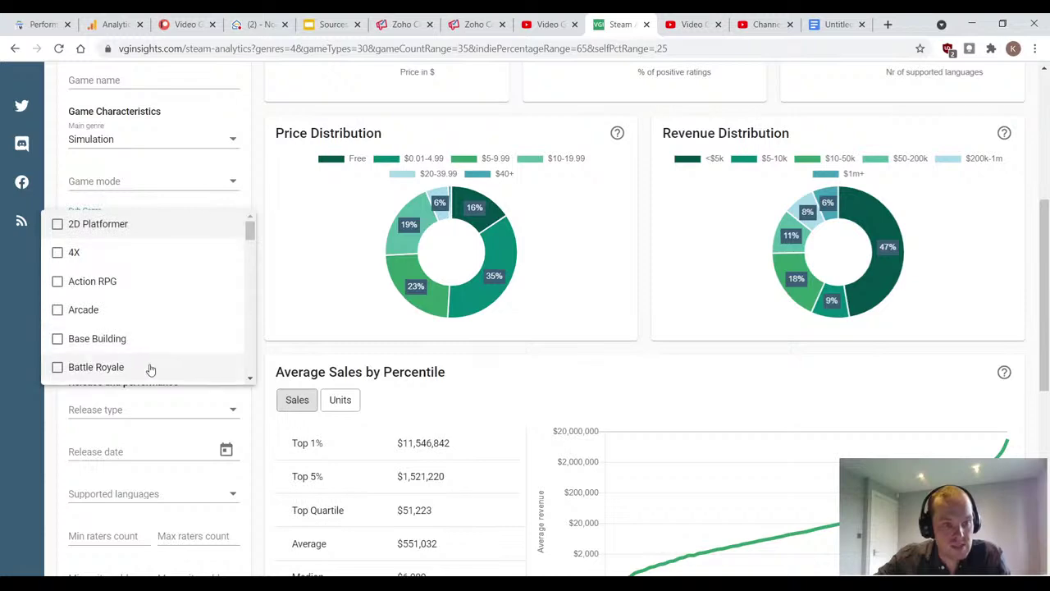
{"action": "left_click", "coordinate": [271, 123]}
{"action": "scroll", "coordinate": [288, 216], "scroll_direction": "down", "scroll_amount": 6}
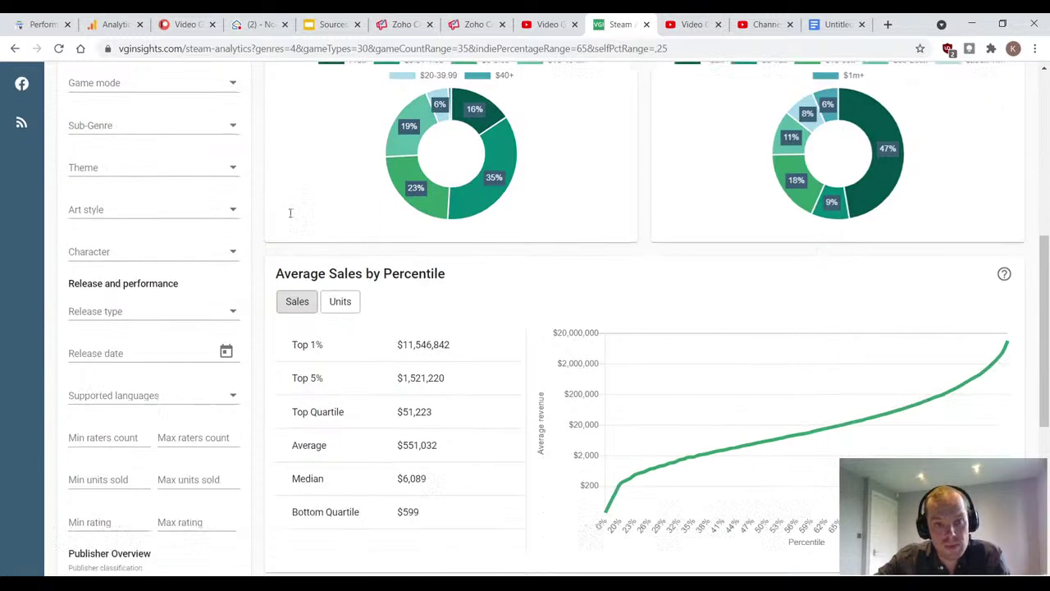
{"action": "scroll", "coordinate": [730, 336], "scroll_direction": "up", "scroll_amount": 10}
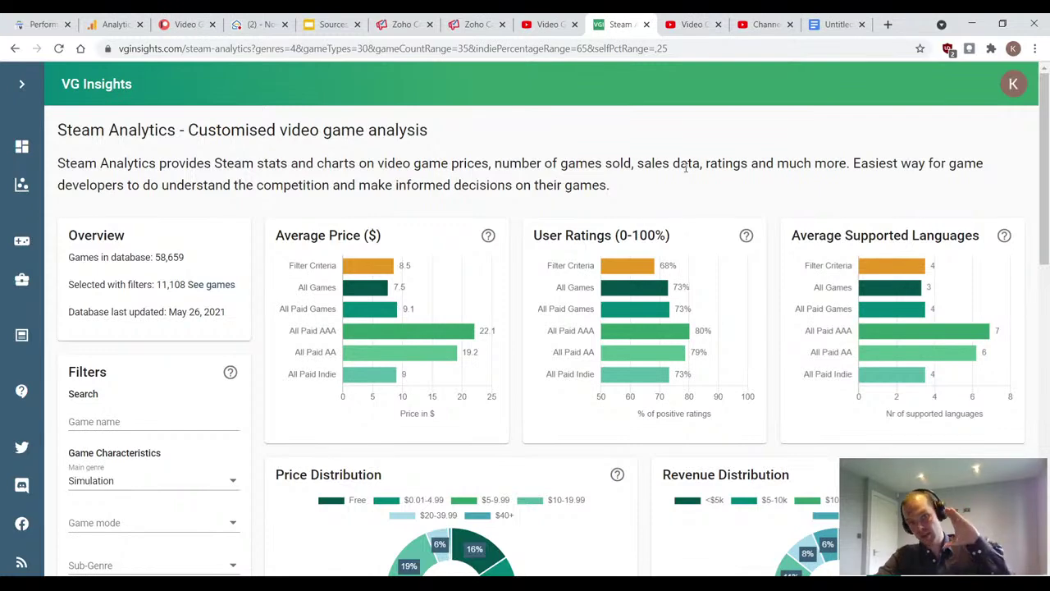
Step: View the Games Database and return to the site's home page
{"action": "left_click", "coordinate": [22, 84]}
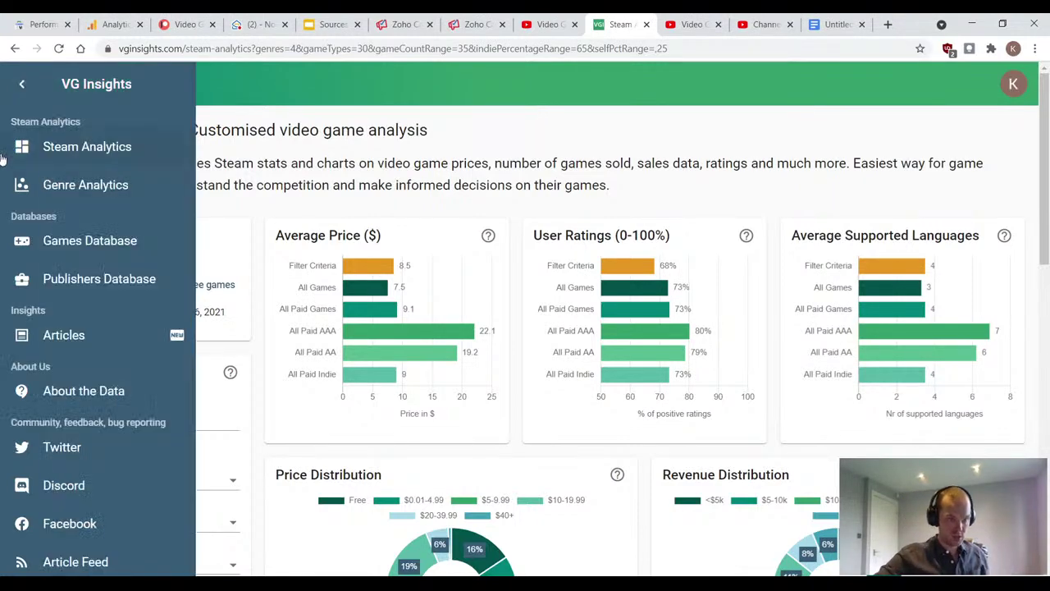
{"action": "left_click", "coordinate": [80, 246]}
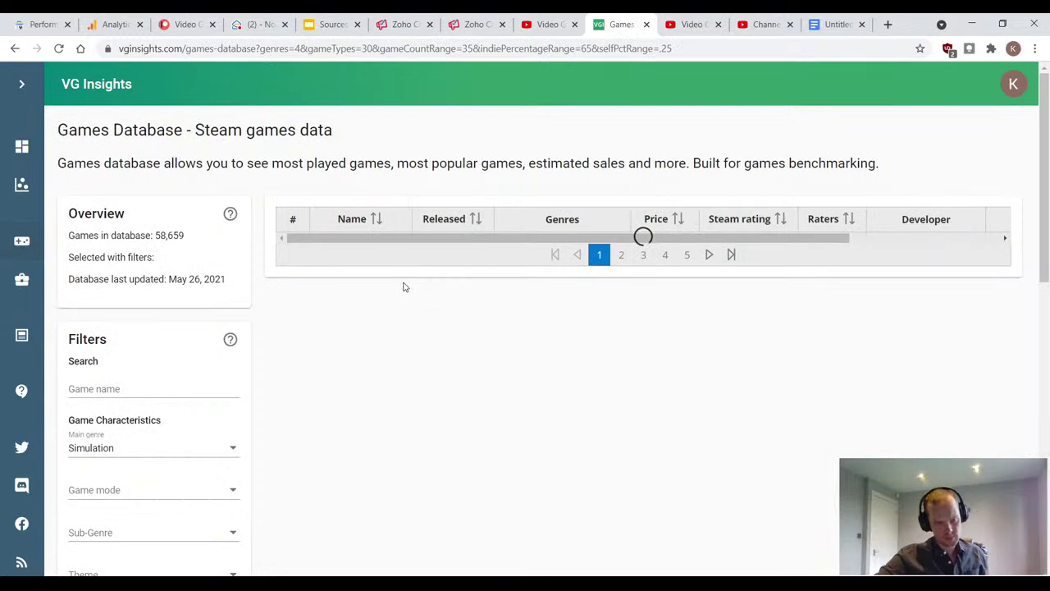
{"action": "left_click", "coordinate": [77, 85]}
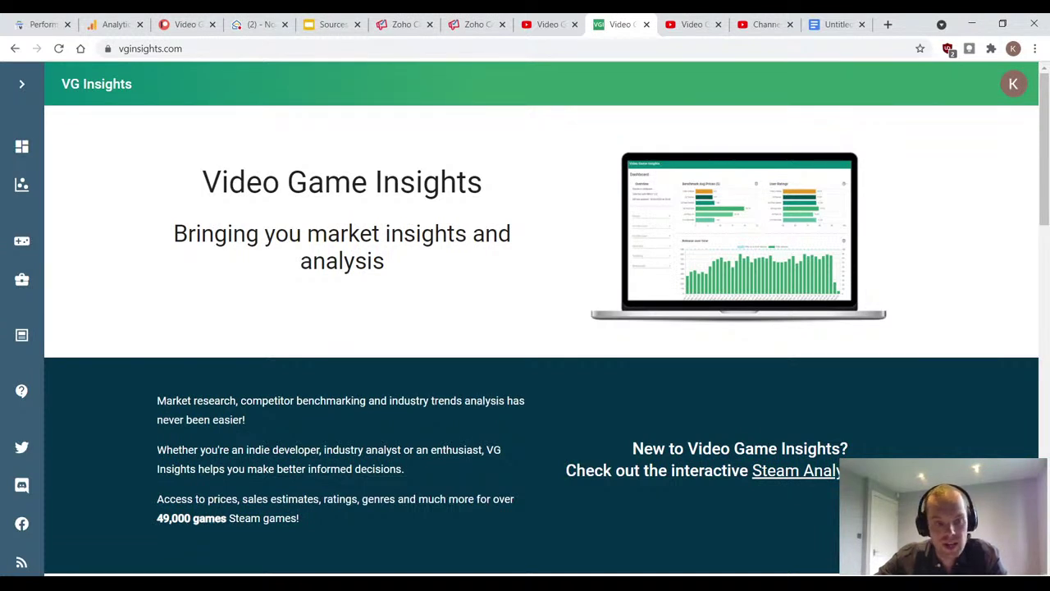
Step: Reopen Steam Analytics from the home page and view its overview charts
{"action": "mouse_move", "coordinate": [8, 261]}
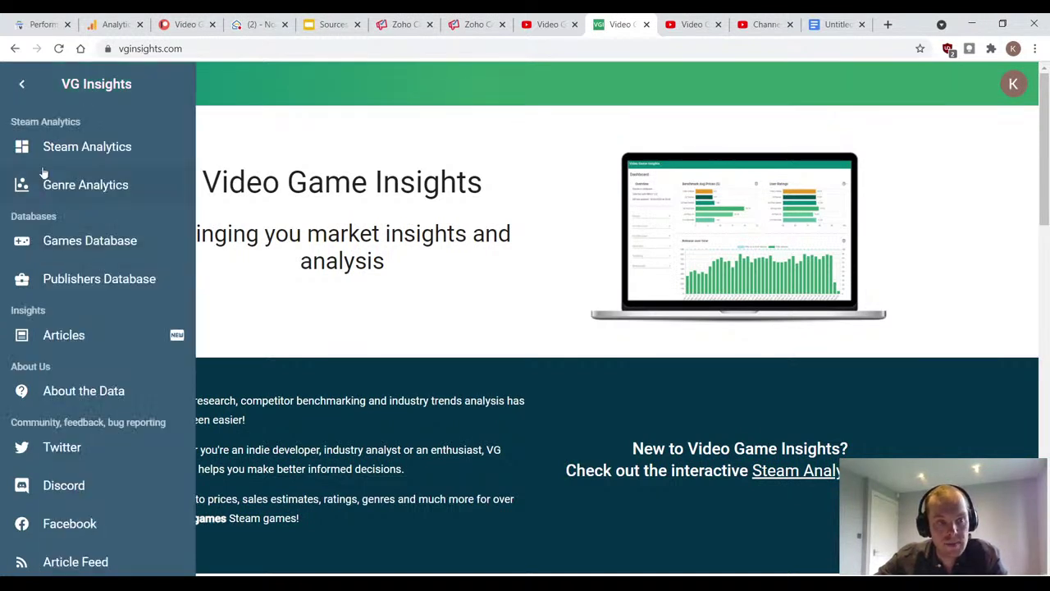
{"action": "left_click", "coordinate": [64, 156]}
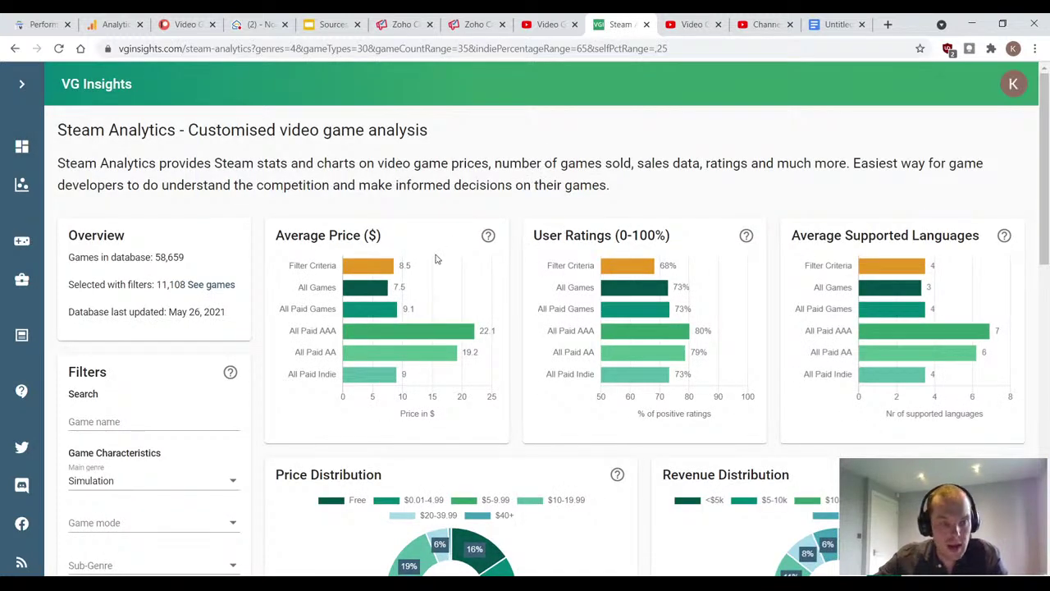
{"action": "scroll", "coordinate": [477, 246], "scroll_direction": "down", "scroll_amount": 1}
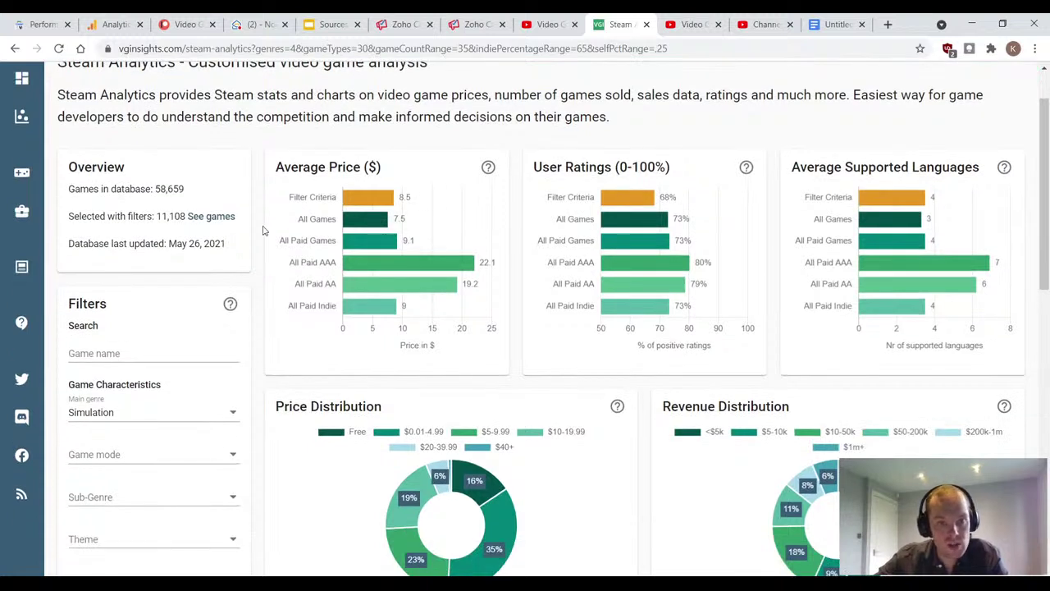